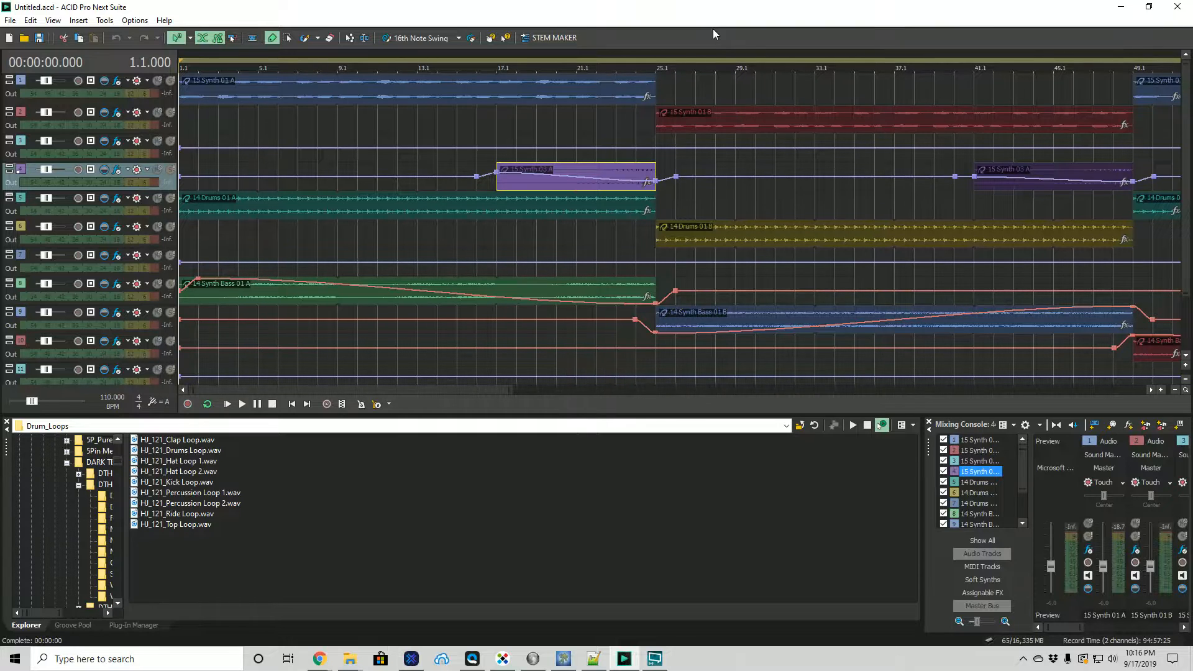
click(10, 21)
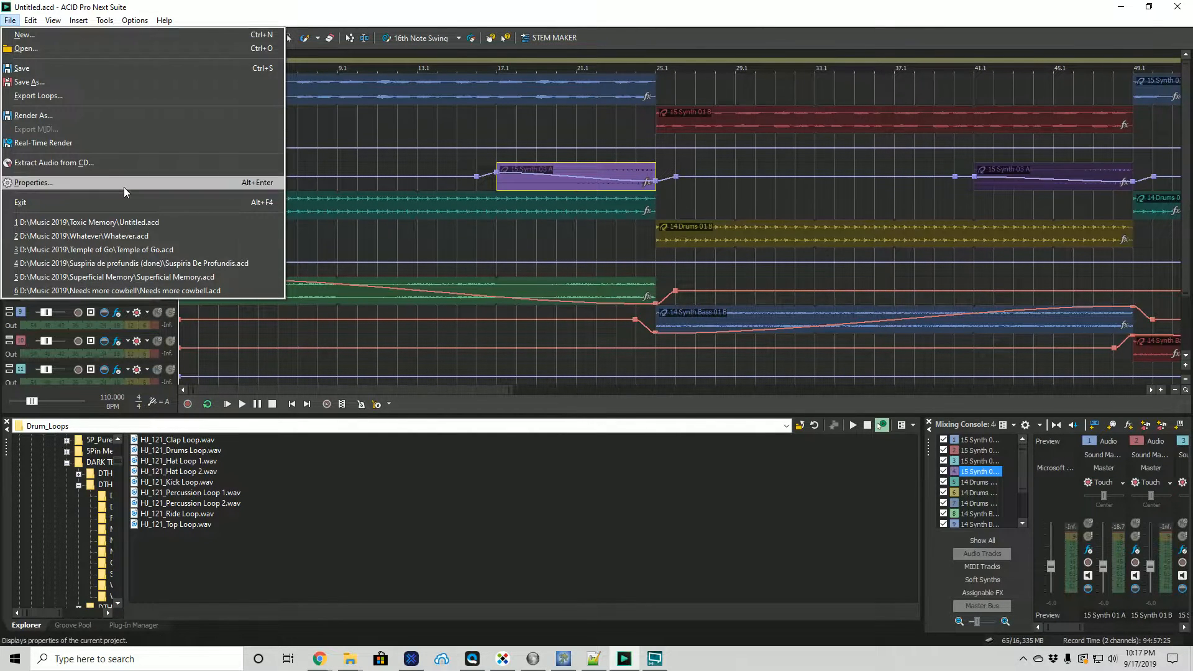
click(786, 18)
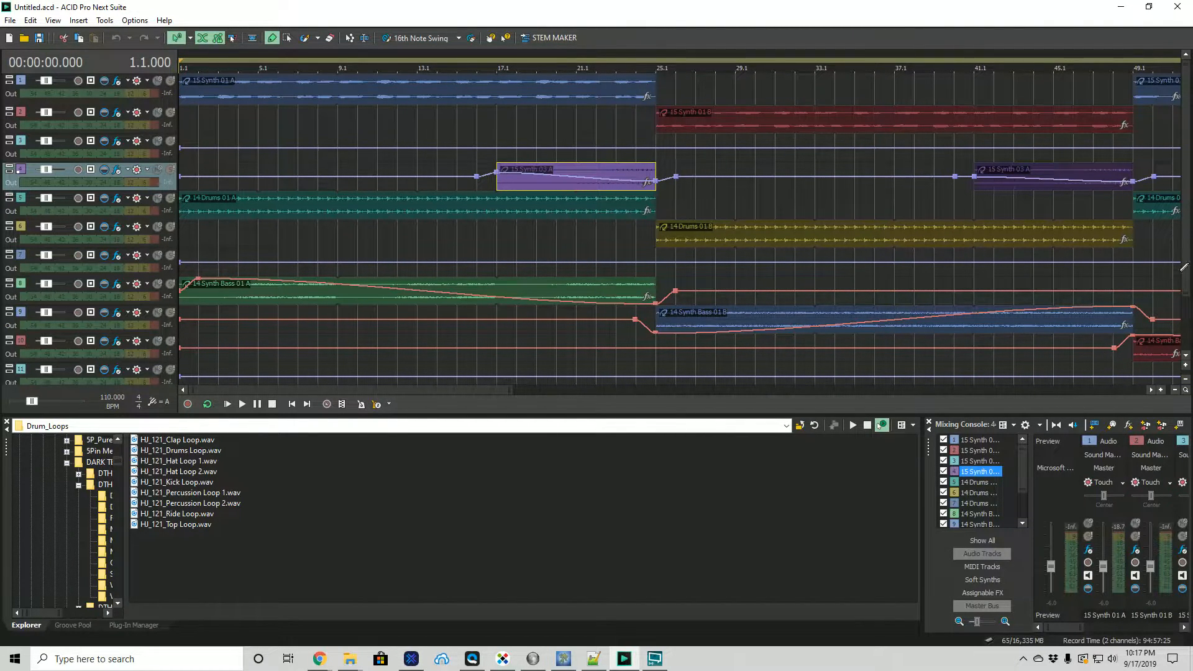
Look through the existing project's tracks and arrangement from the start to the end of the timeline and back.
drag(1188, 263, 1187, 310)
drag(463, 391, 743, 418)
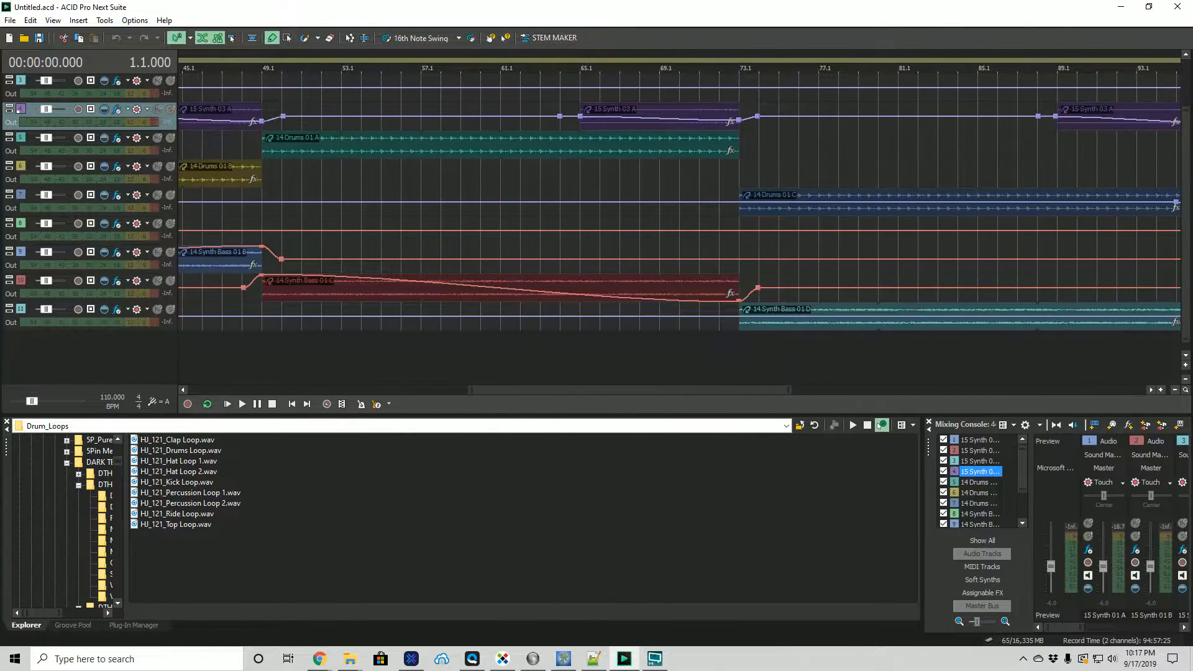
scroll(1177, 324, up, 2)
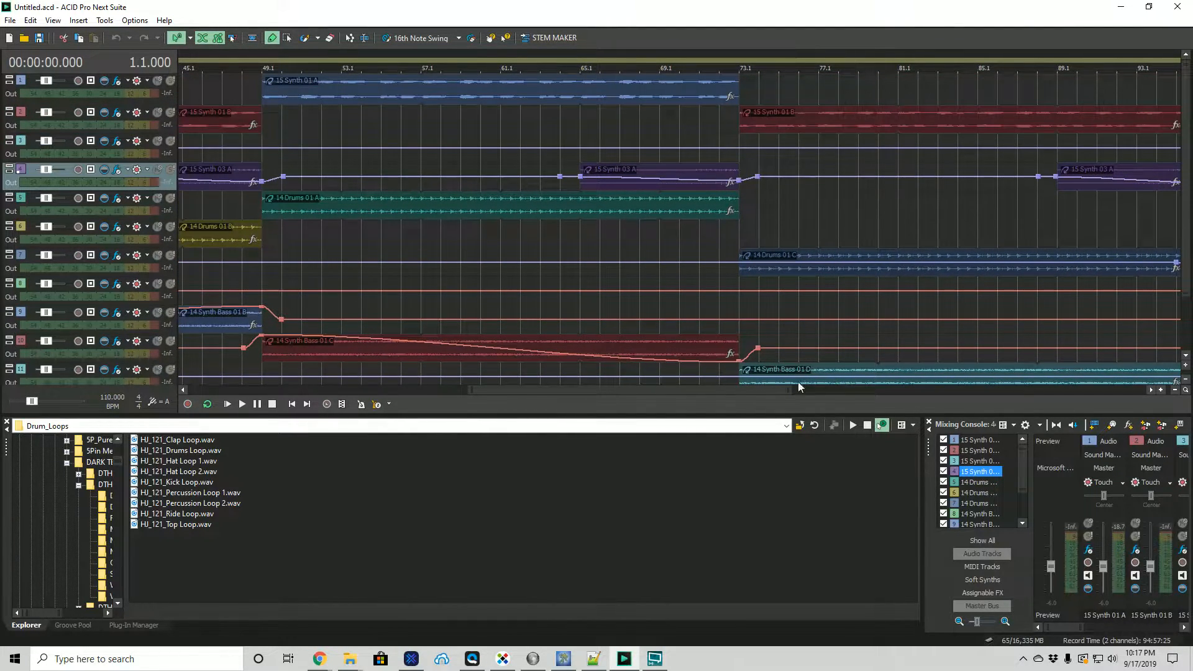
drag(587, 390, 772, 419)
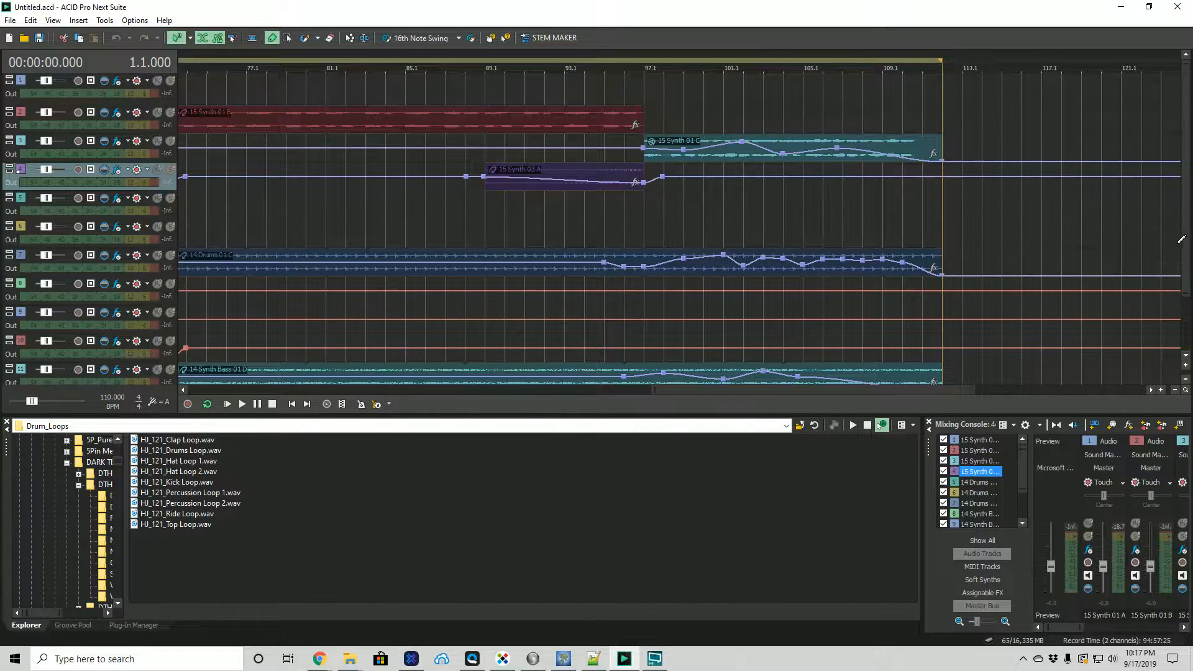
mouse_move(1187, 237)
mouse_down()
mouse_move(1187, 290)
mouse_move(1188, 236)
mouse_up()
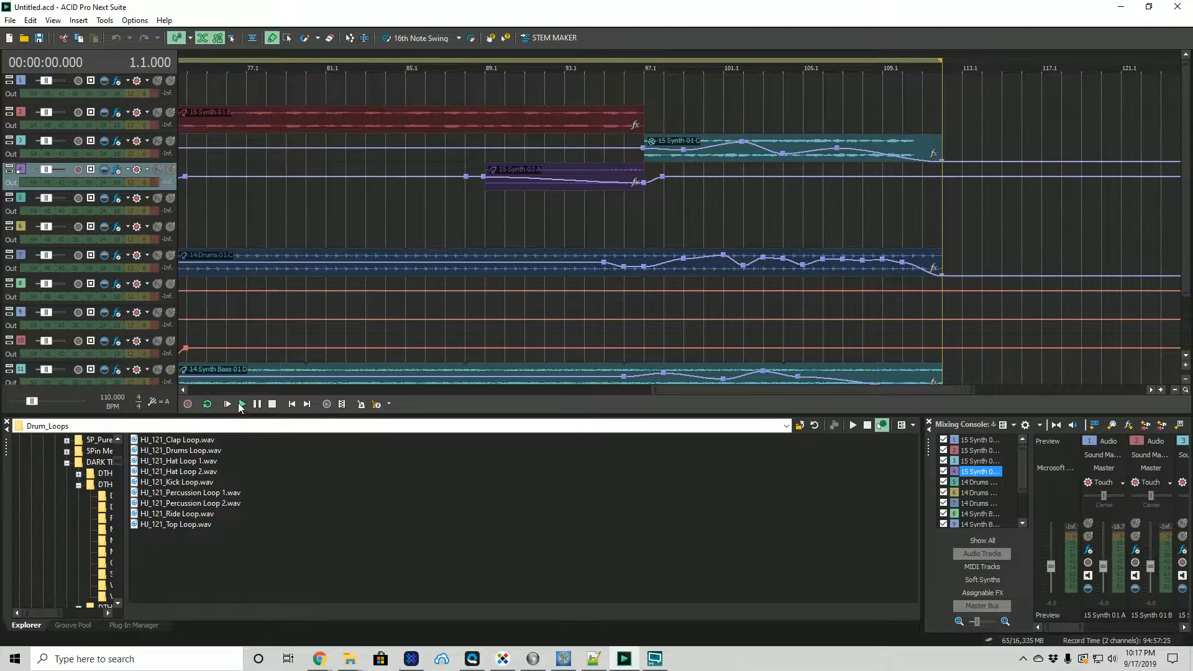
click(213, 389)
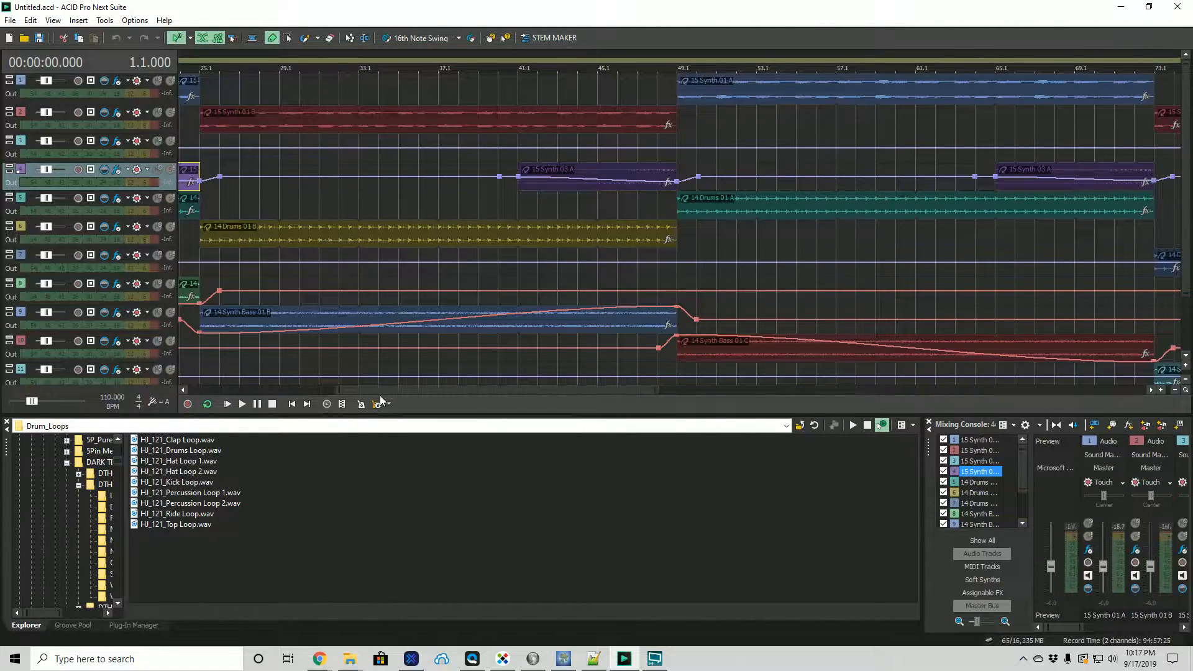
drag(391, 391, 221, 392)
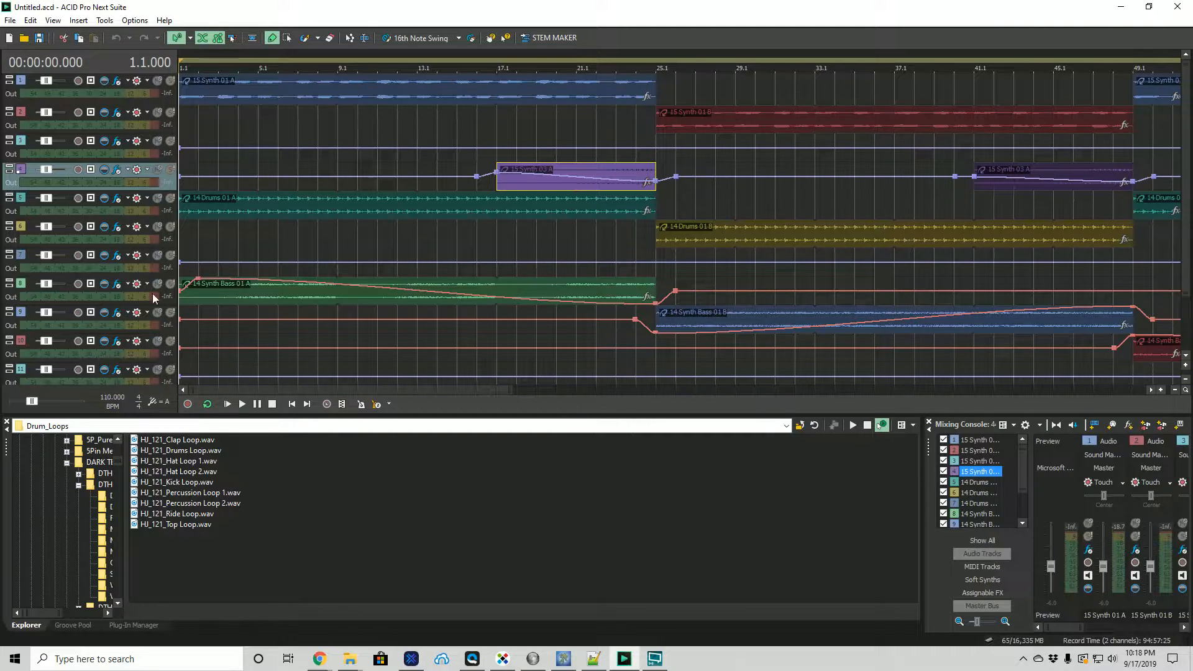
Start a new project and give it the title "Tutorial 1".
click(10, 20)
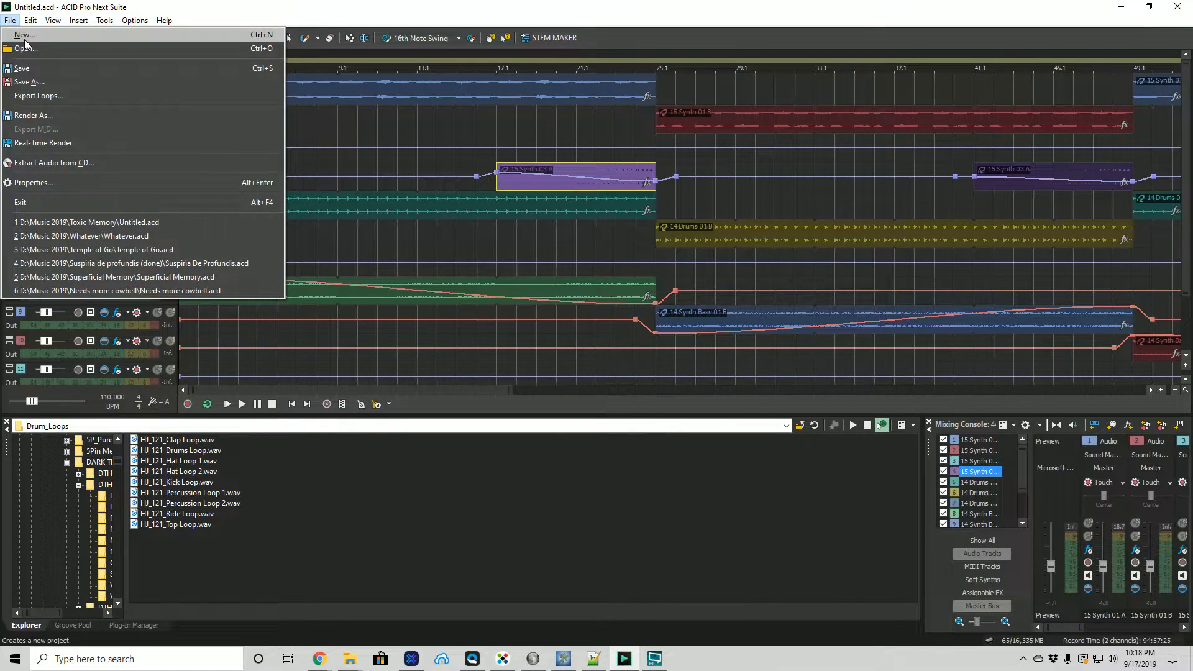
click(24, 39)
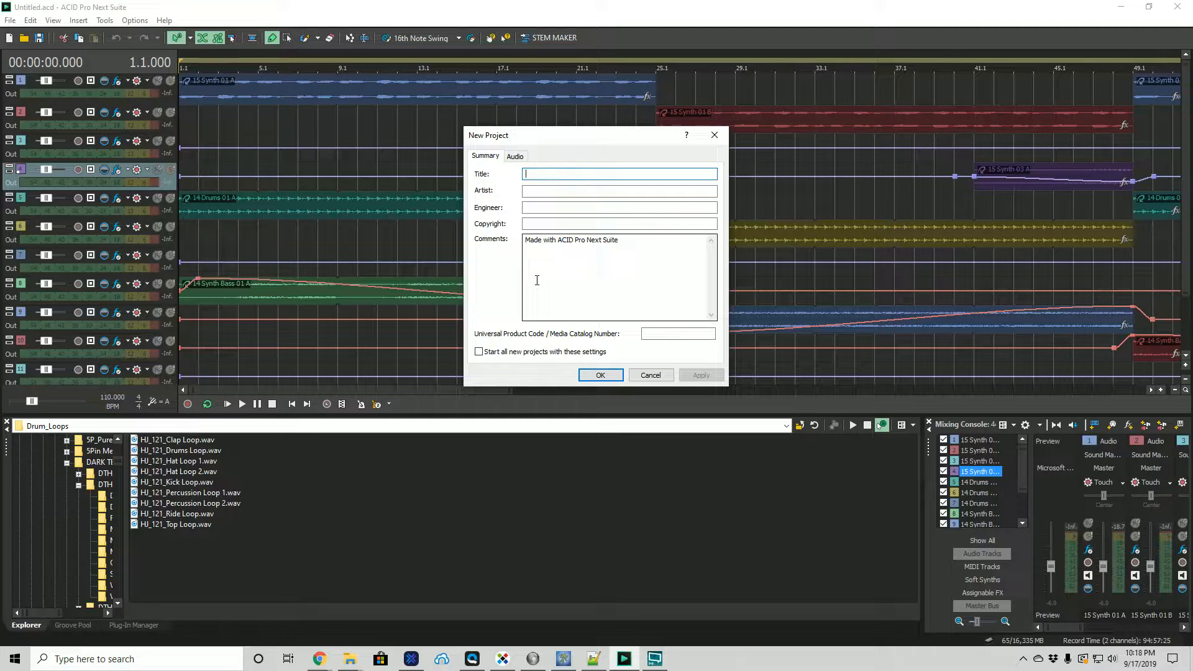
text(Tutorial 1)
Enter the author's full name as artist, engineer and copyright, and replace the comments with "For the purposes of a YouTube tutorial video".
click(547, 190)
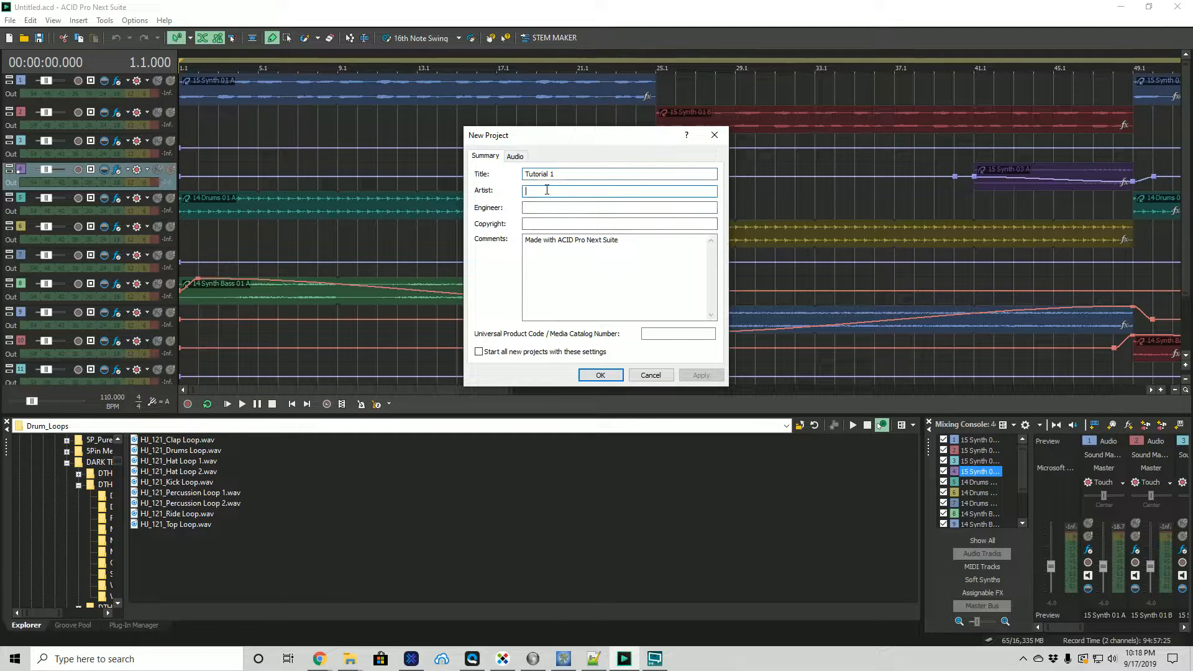
text(Wade Hamel)
drag(564, 191, 446, 189)
key(ctrl+c)
key(Tab)
key(ctrl+v)
key(Tab)
key(ctrl+v)
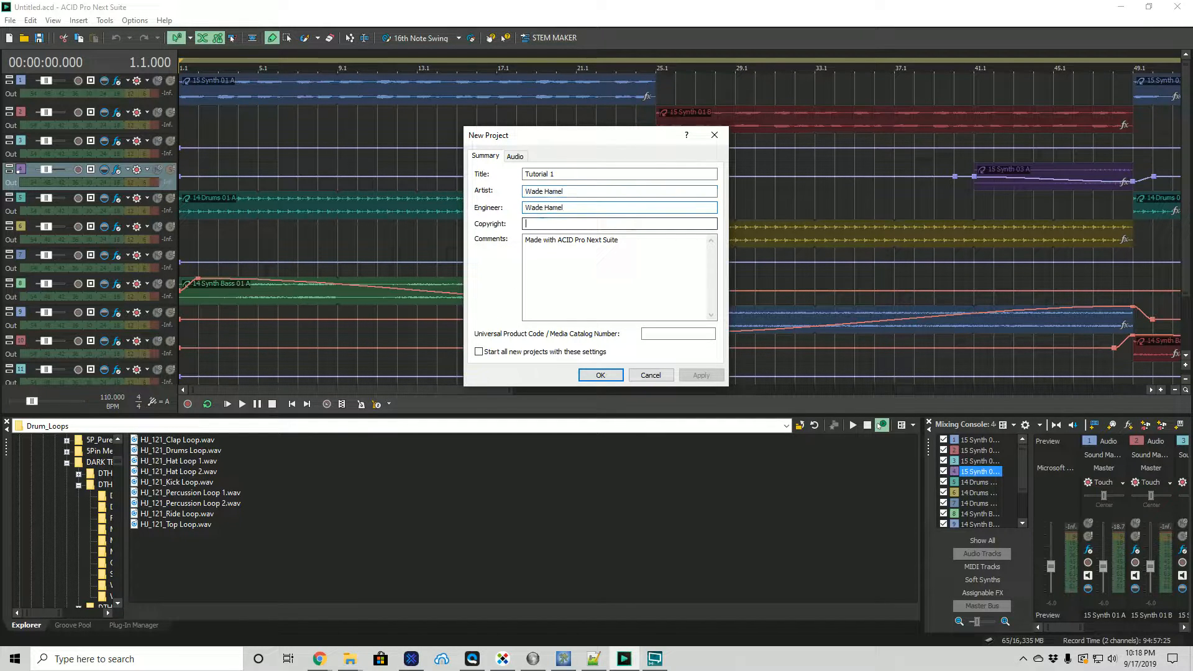
drag(648, 238, 513, 237)
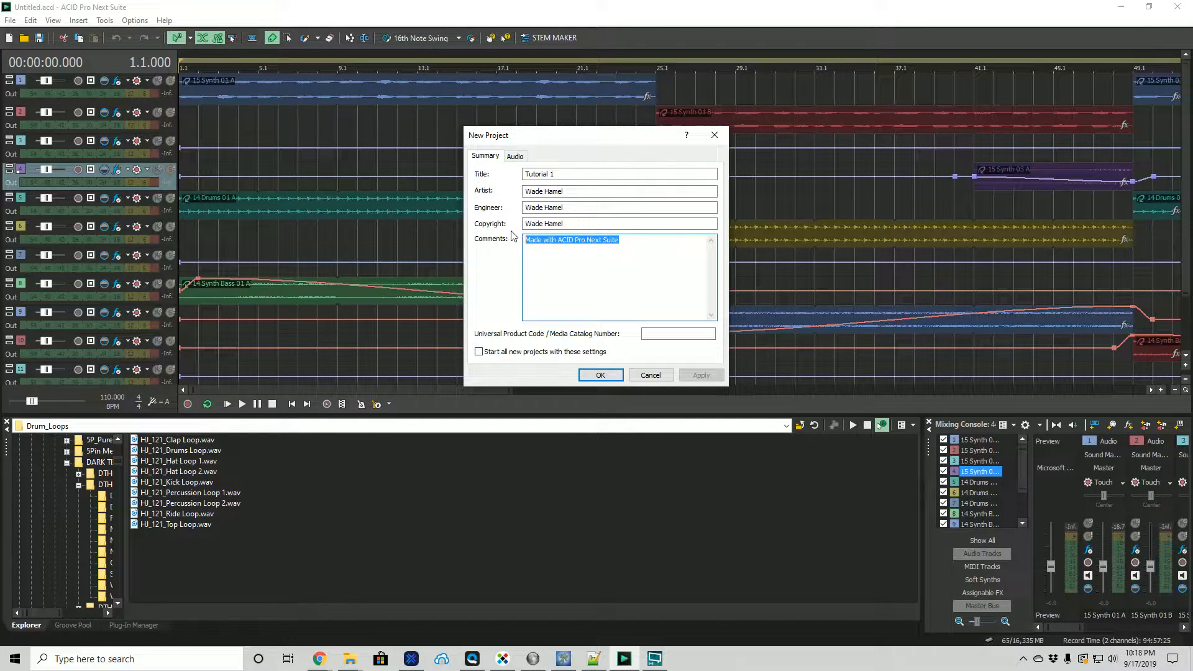
text(For the purposes of a YouTube tutorial video)
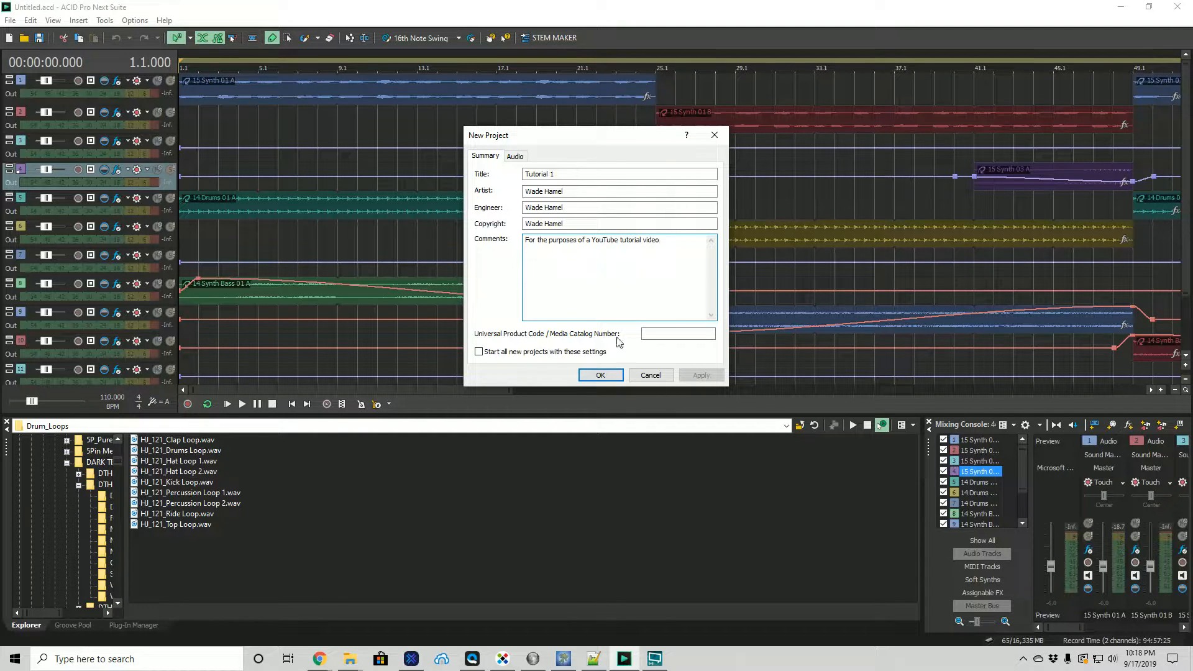
Set the new project's audio sample rate to 192,000 Hz and its bit depth to 24.
click(516, 157)
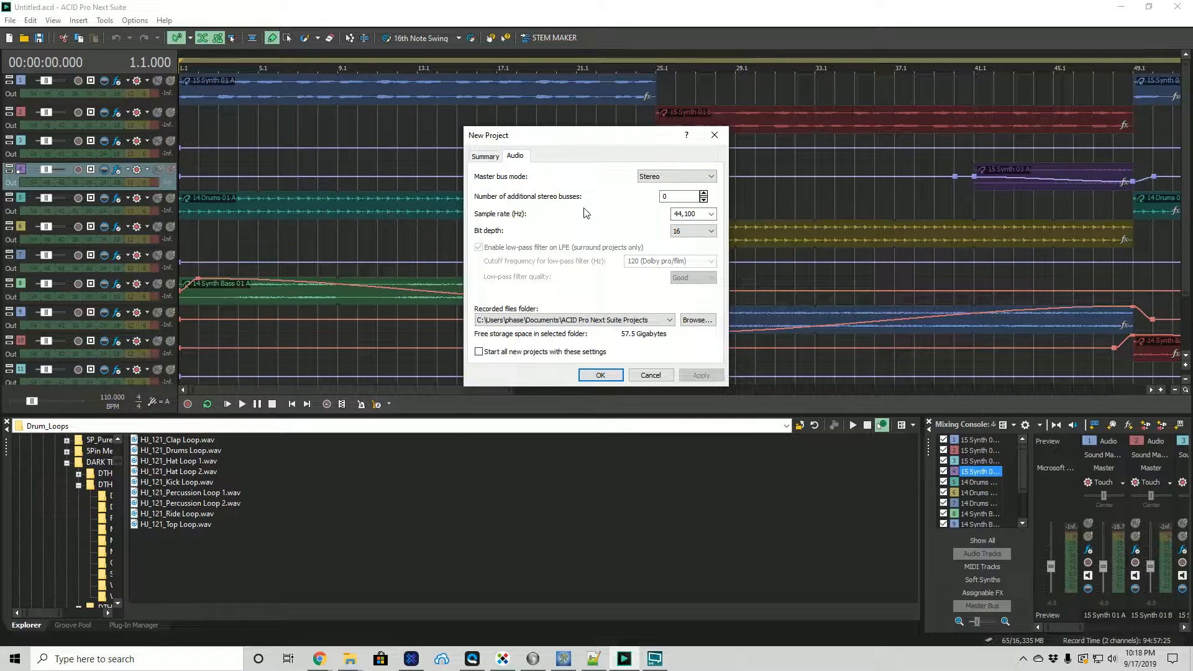
click(709, 214)
click(710, 214)
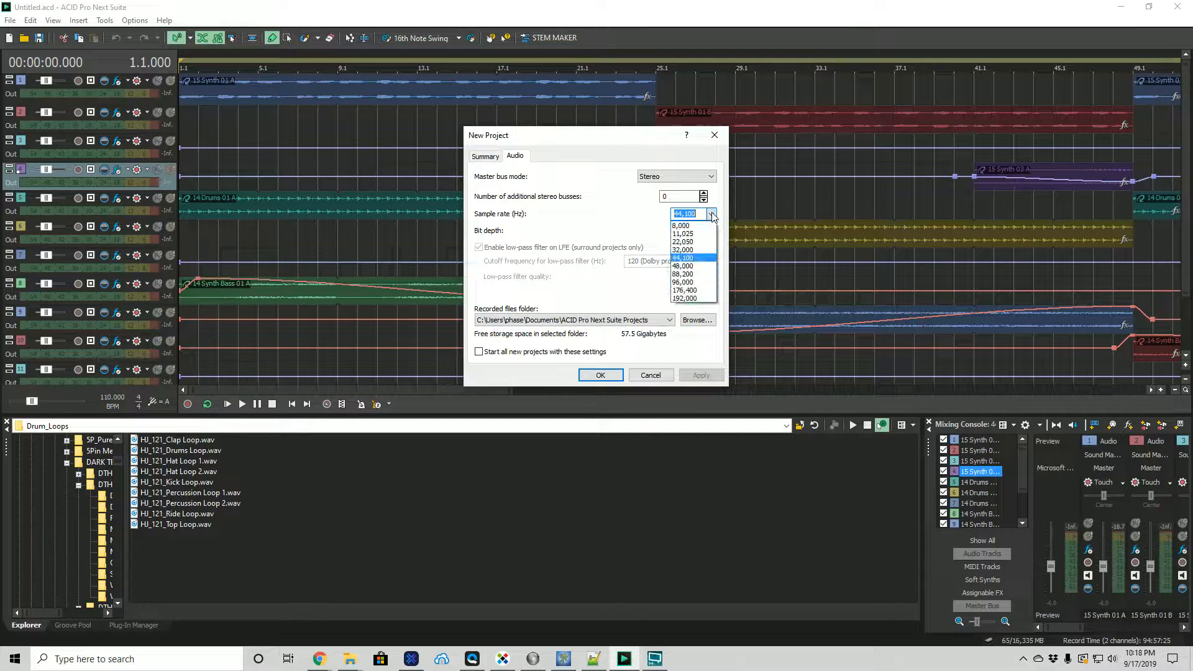
click(697, 298)
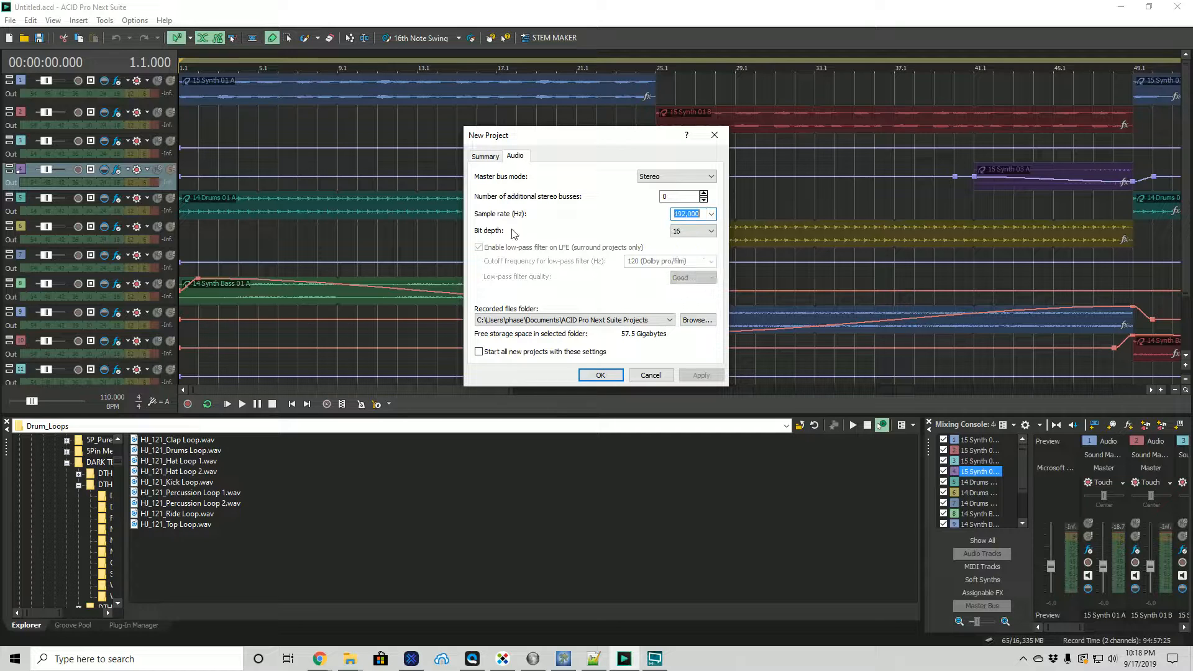
click(716, 231)
click(694, 259)
Make these settings the default for all new projects and create the project.
click(478, 353)
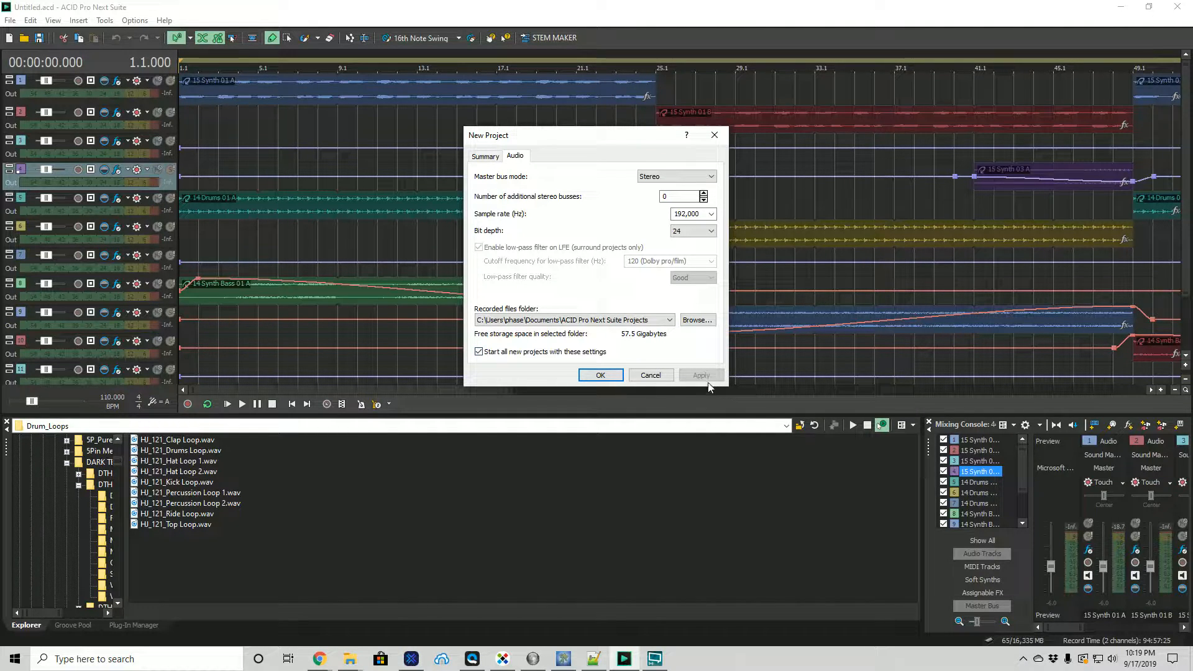
click(598, 376)
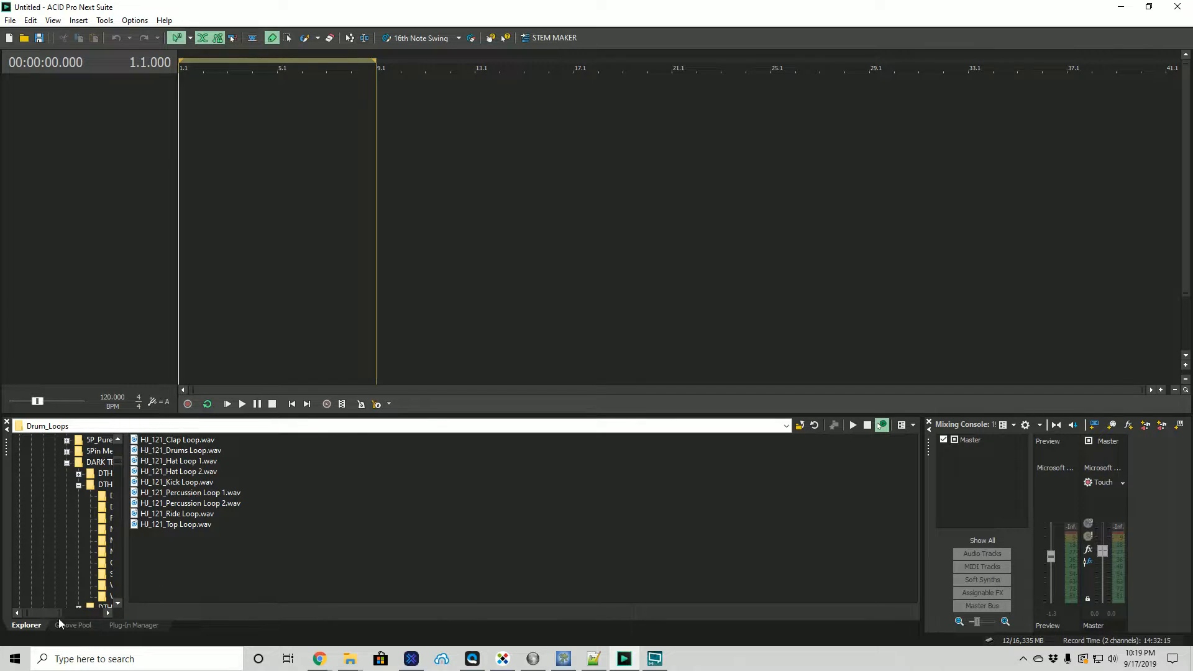
Place the timeline cursor at measure 38.1 and extend the end of the loop region to it.
drag(46, 615, 73, 620)
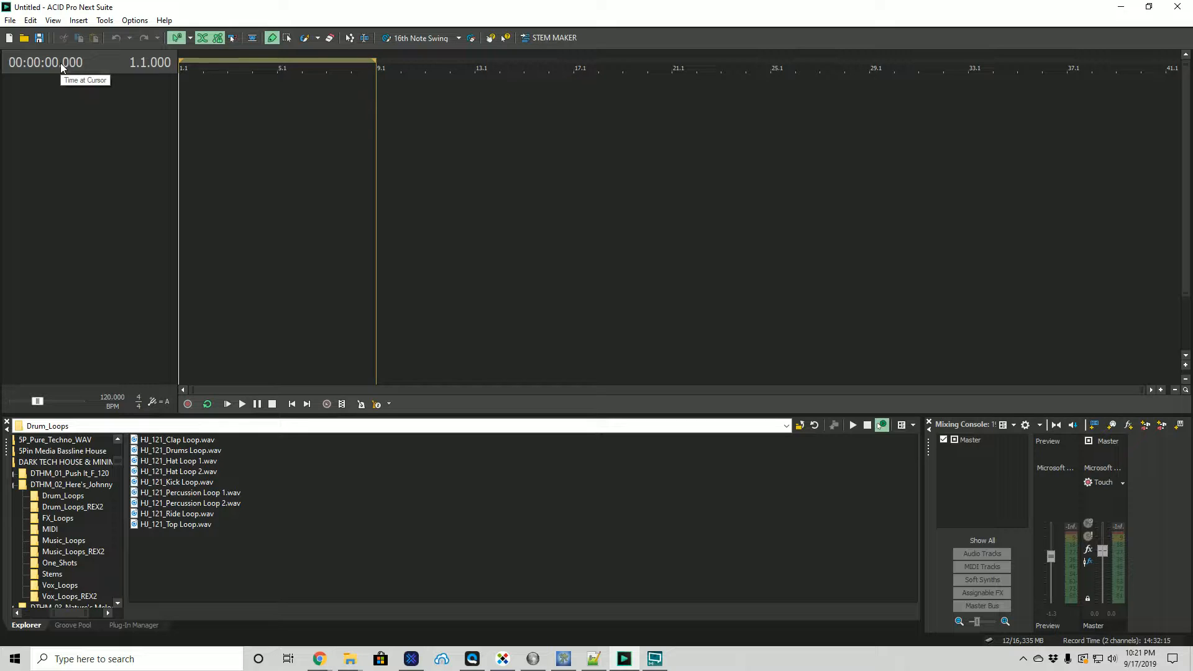
click(646, 110)
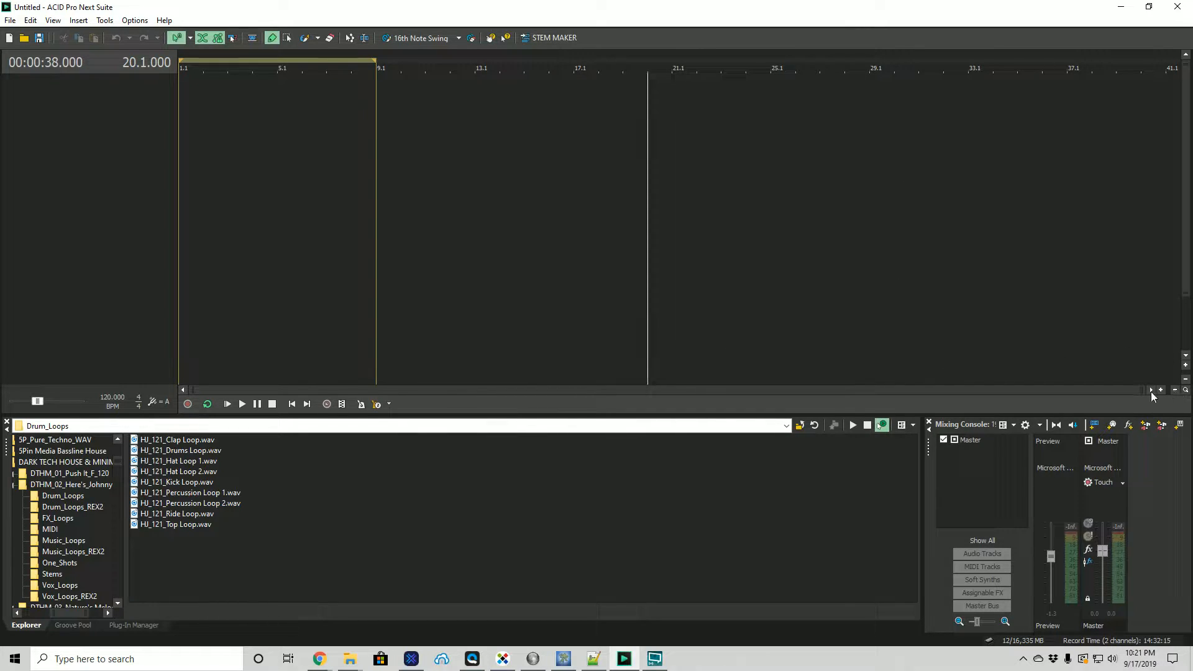
click(1089, 292)
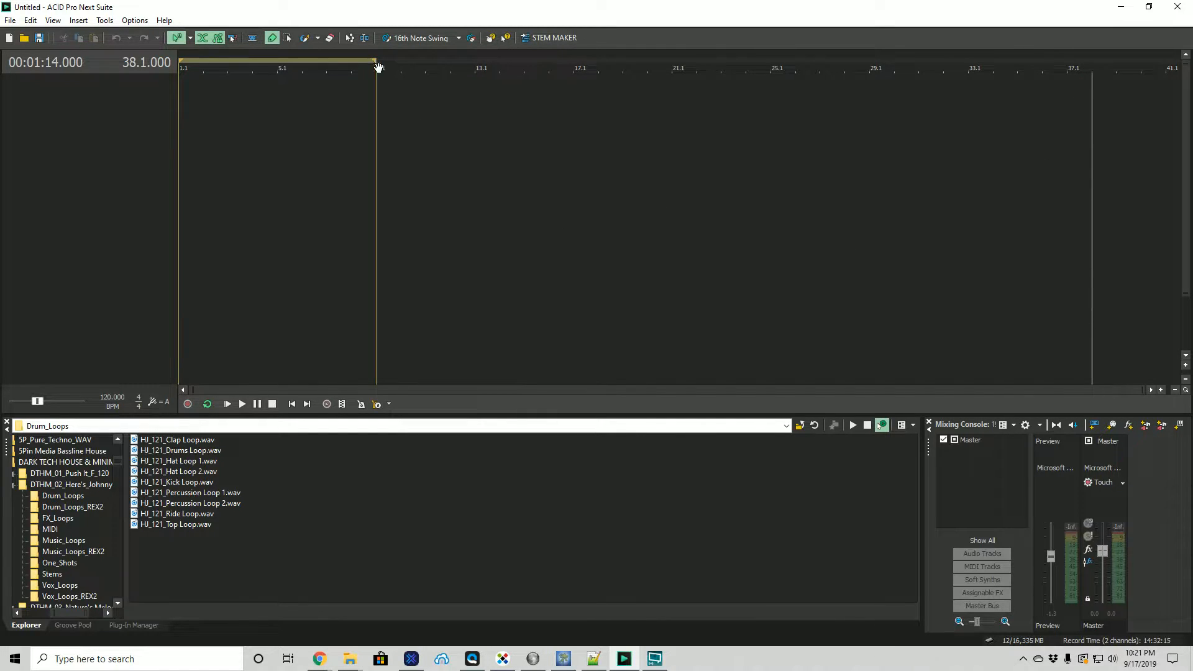
drag(372, 60, 1092, 75)
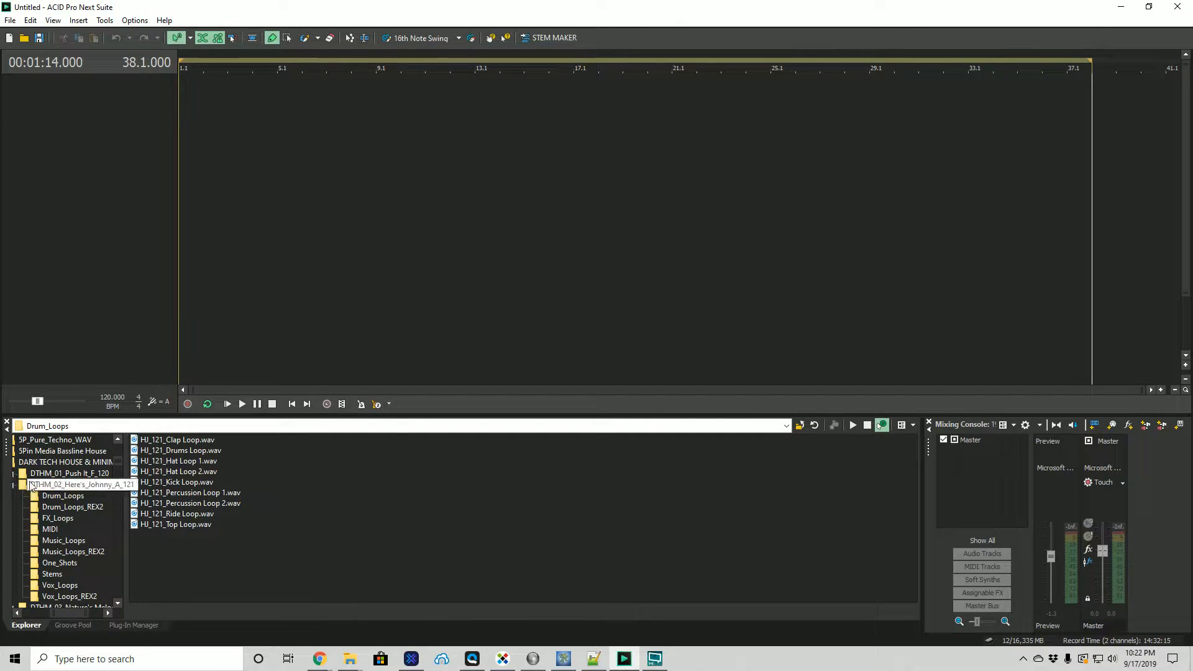
Open the DTHM_01_Push It_F_120 sample folder and collapse the DTHM_02_Here's_Johnny_A_121 folder in the folder tree.
click(85, 473)
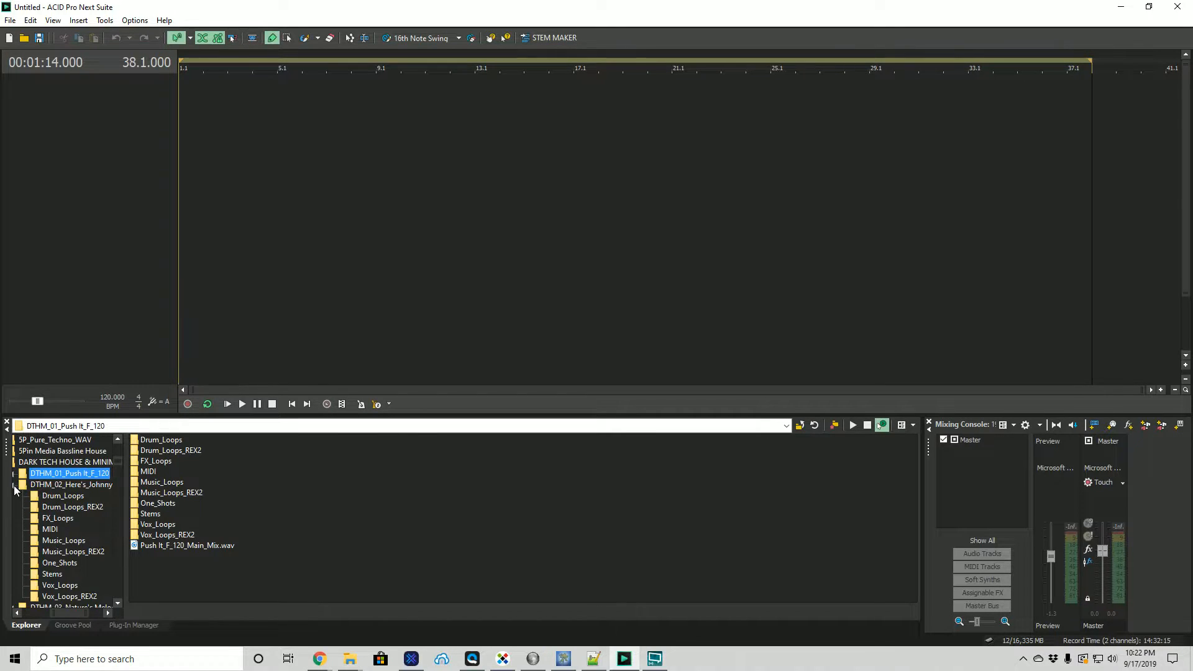
click(17, 613)
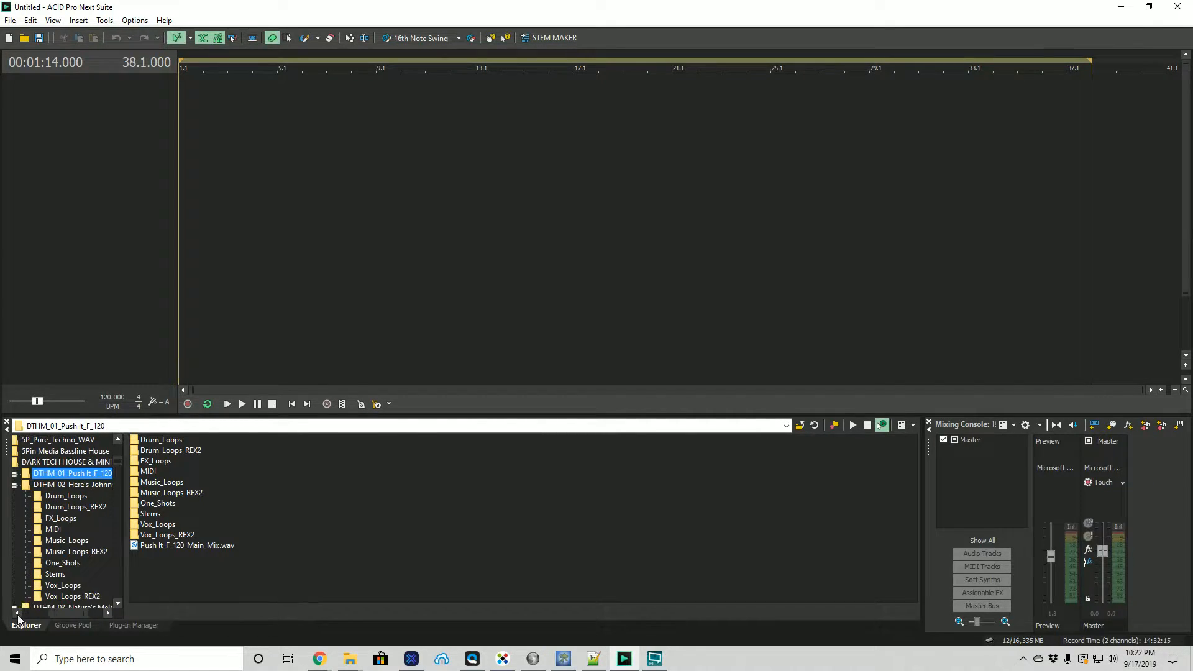
click(14, 485)
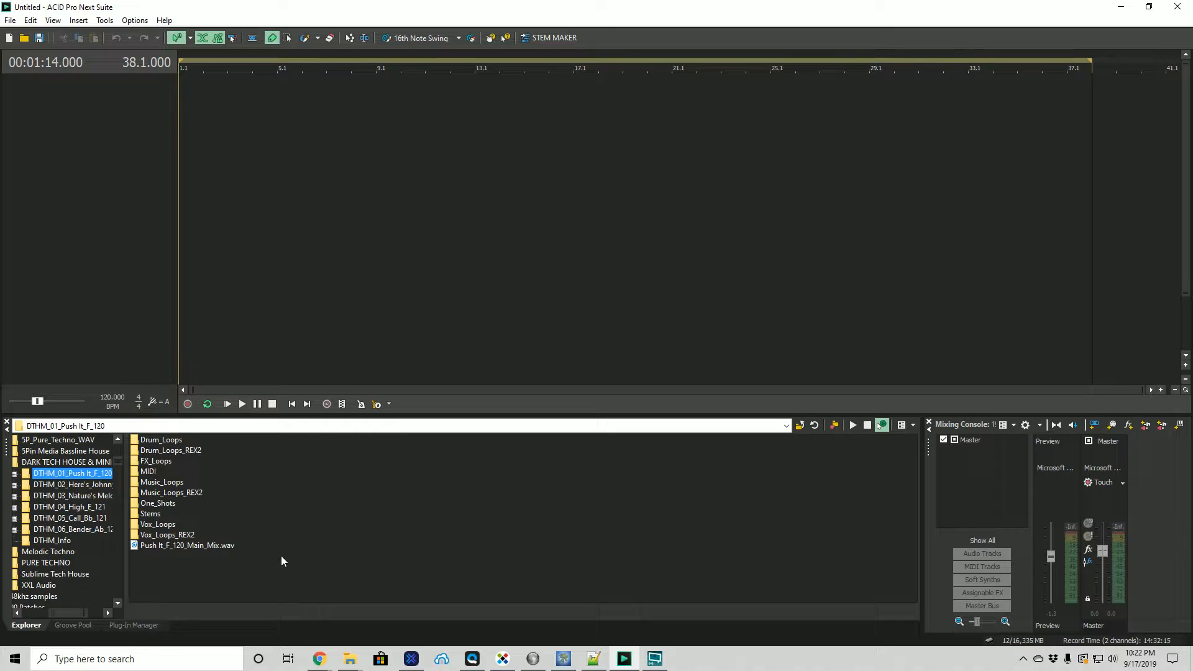
click(111, 401)
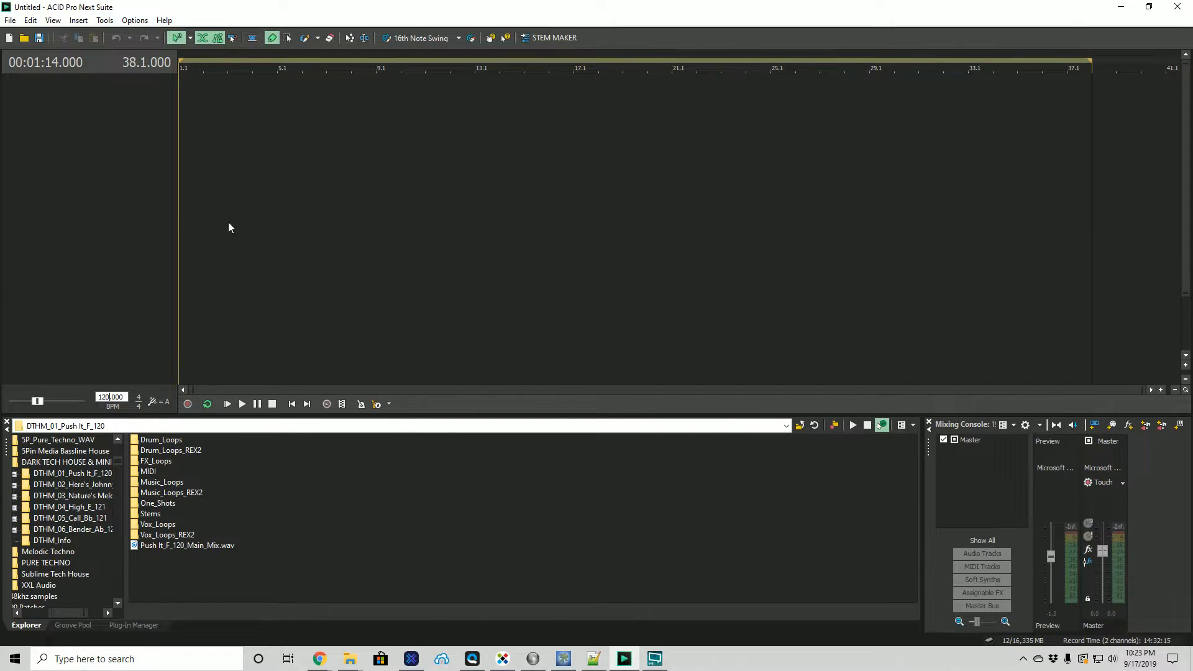
click(354, 208)
click(606, 206)
click(779, 197)
click(903, 203)
click(301, 244)
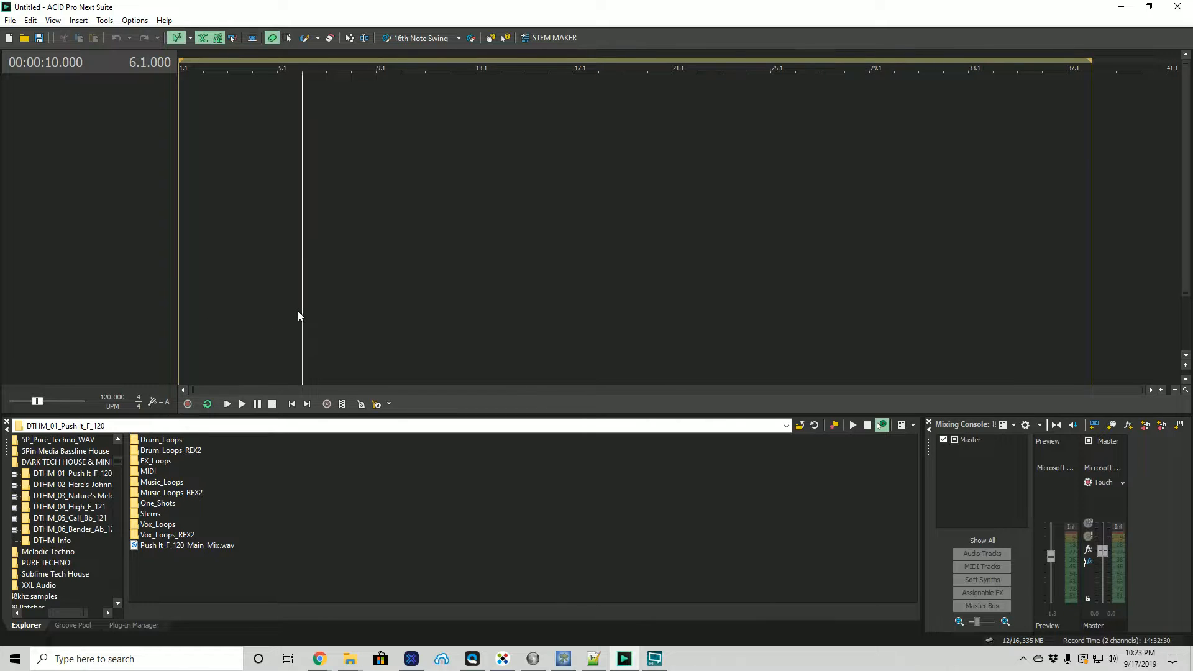
click(508, 300)
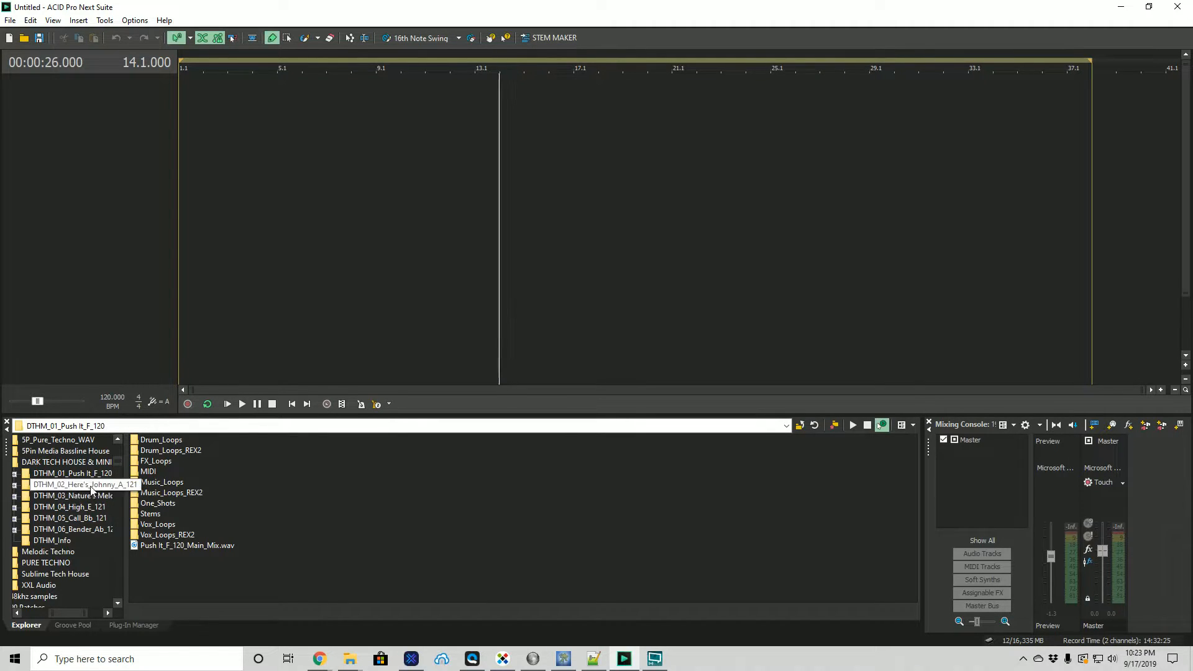
Open the Drum_Loops subfolder of DTHM_01_Push It_F_120 and preview PI_120_Clap Loop.wav.
click(14, 474)
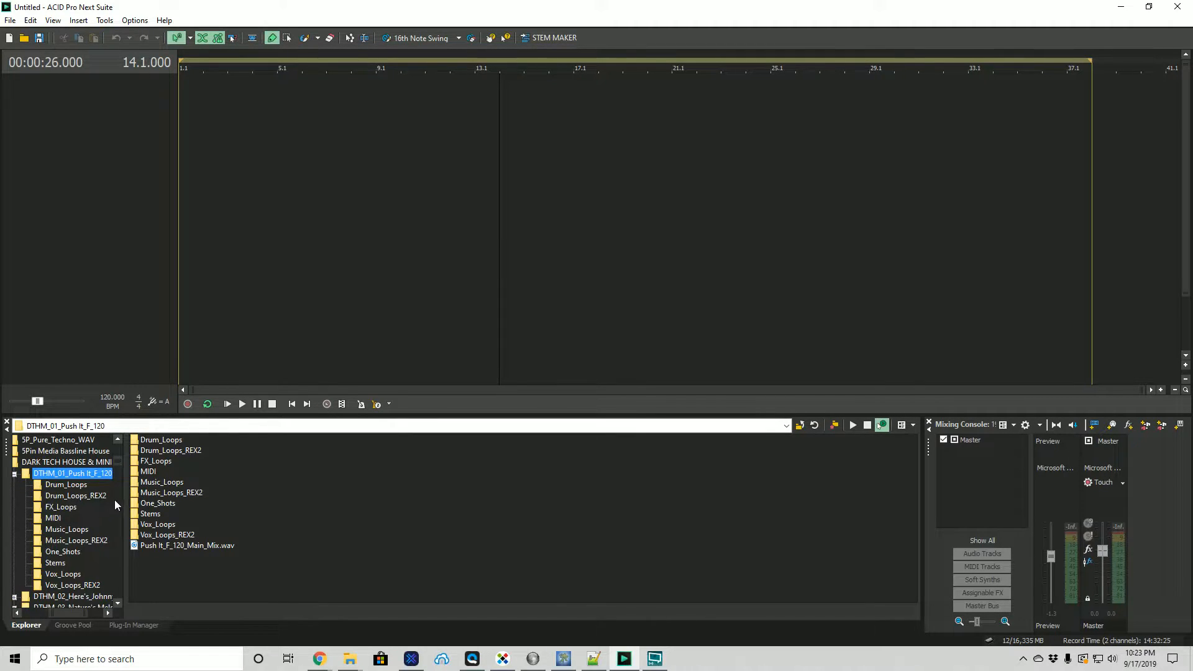
click(77, 487)
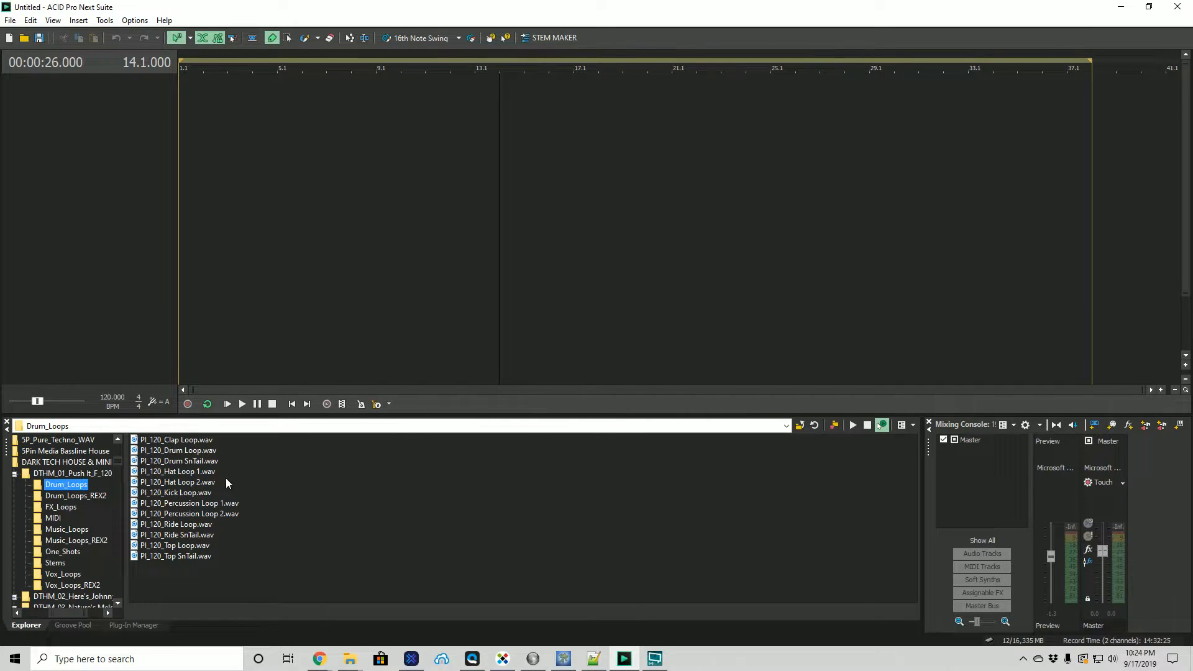
click(202, 442)
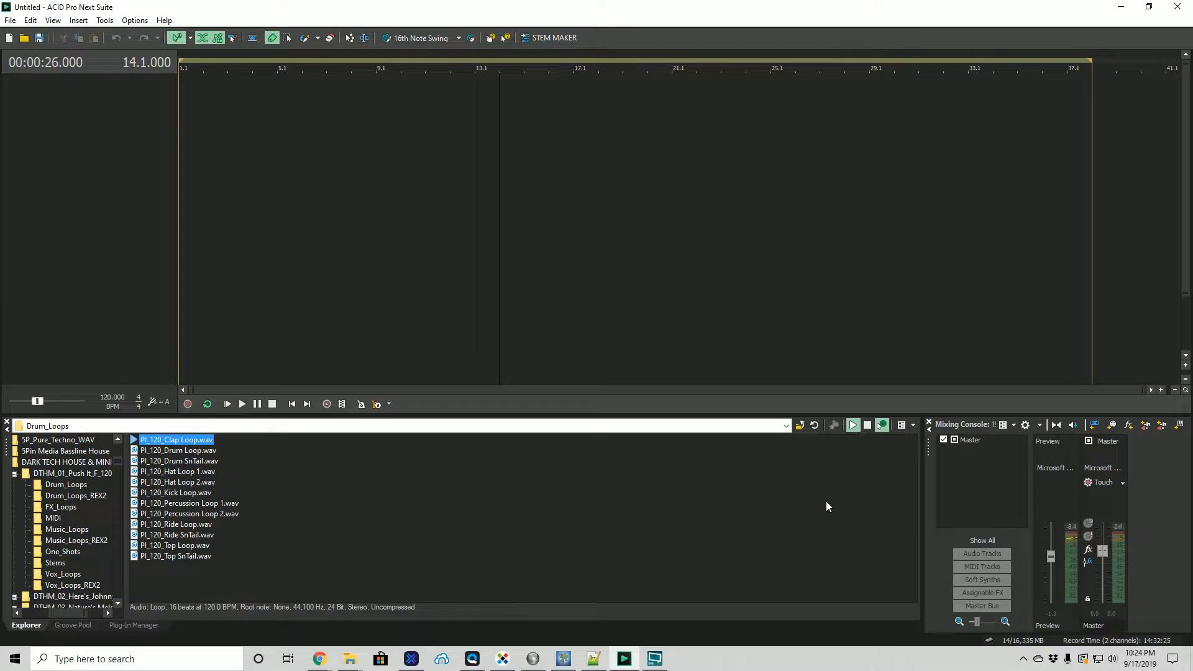
Lower the preview volume to -2.6 dB and audition PI_120_Drum Loop.wav, PI_120_Drum SnTail.wav and PI_120_Hat Loop 1.wav.
drag(1049, 558, 1049, 565)
click(177, 452)
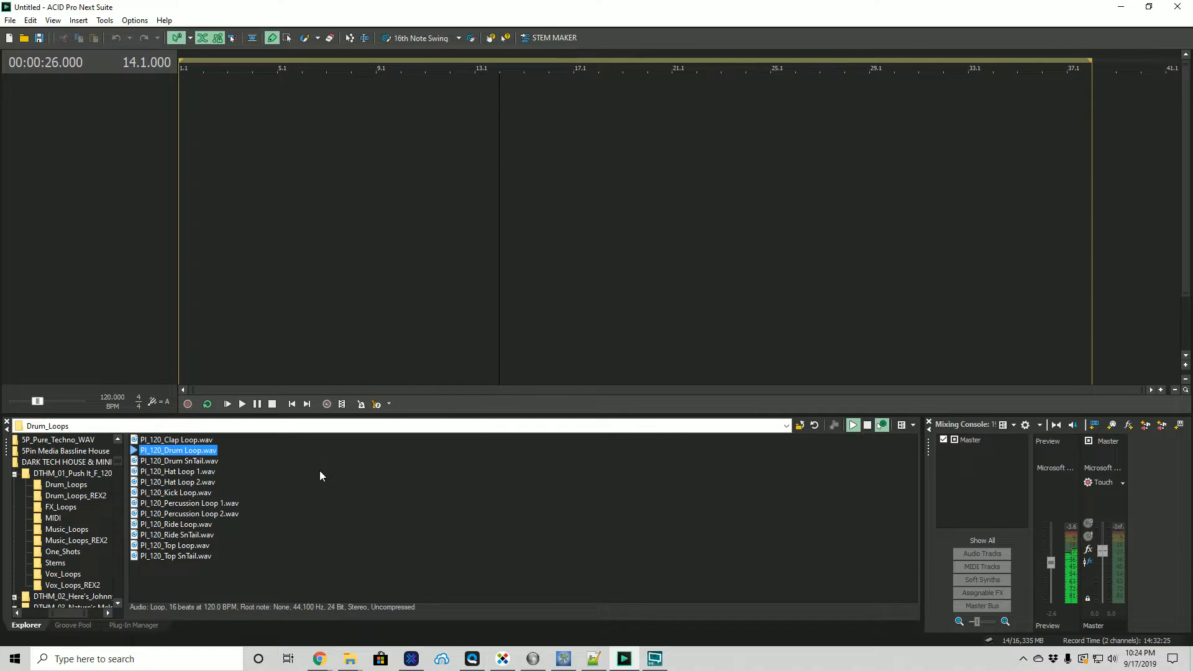
key(Down)
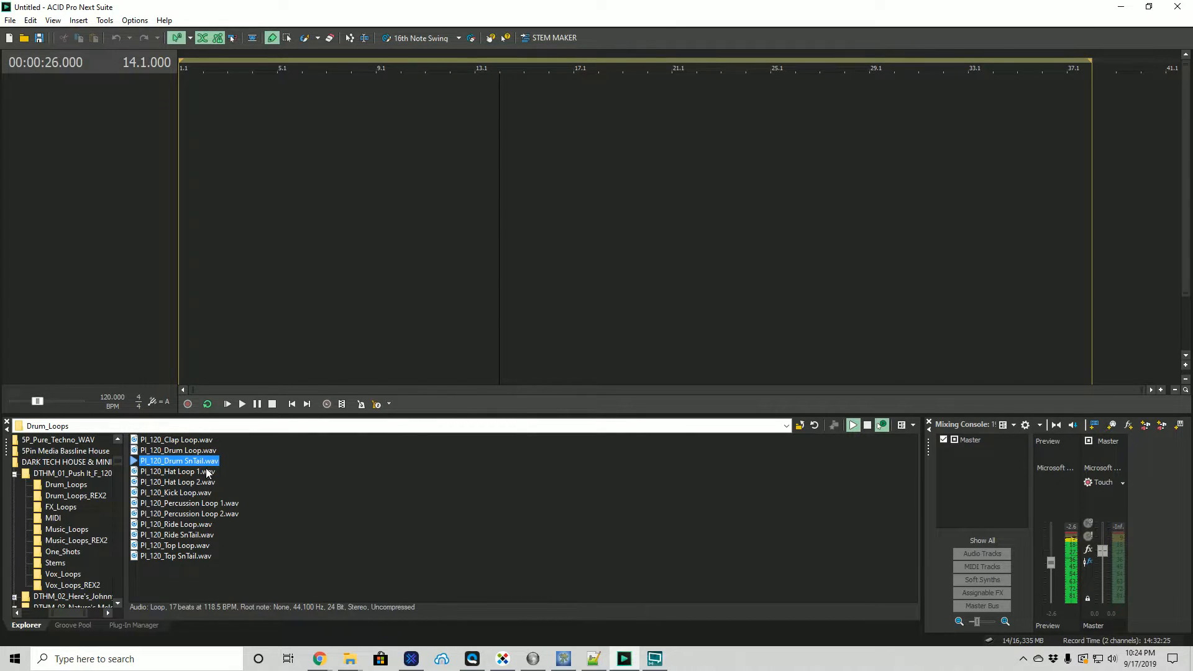
key(Down)
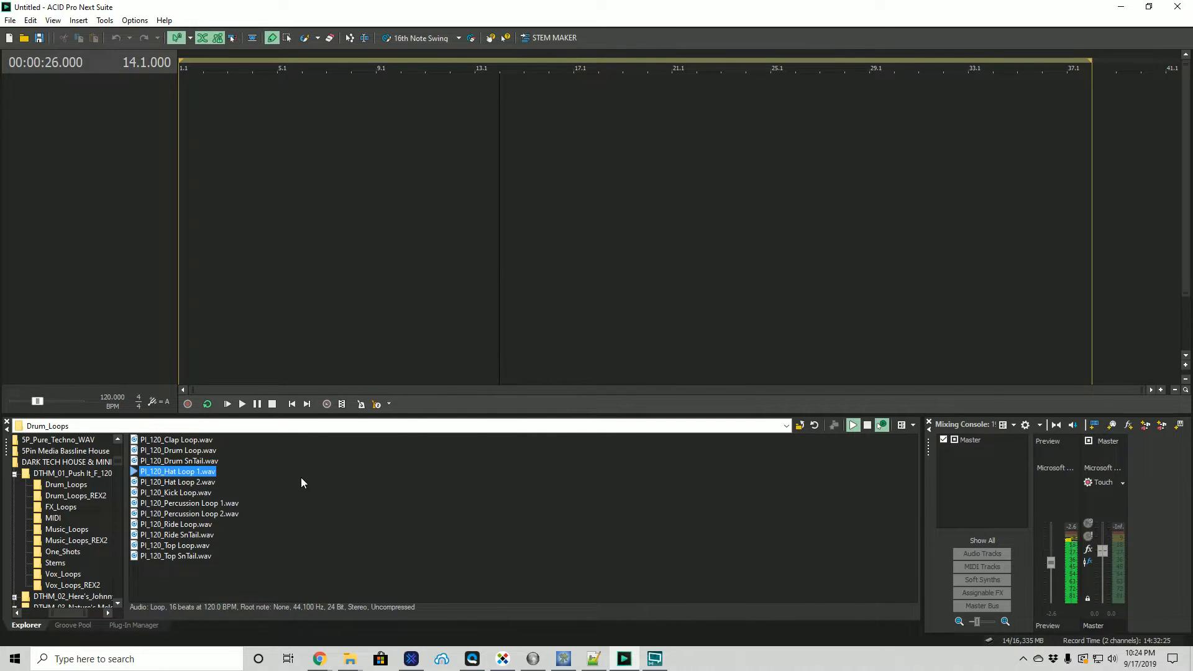
Preview PI_120_Hat Loop 2.wav, add it on a new track at measure 1.1 and extend the clip to measure 9.1.
click(211, 483)
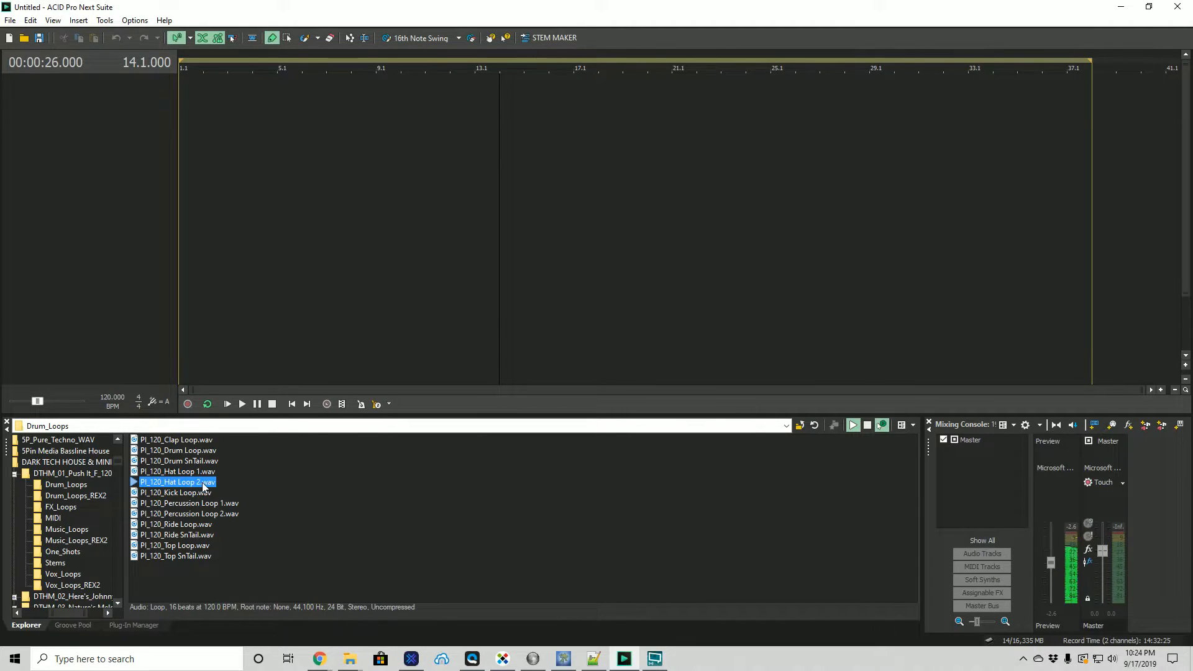
drag(173, 484, 180, 221)
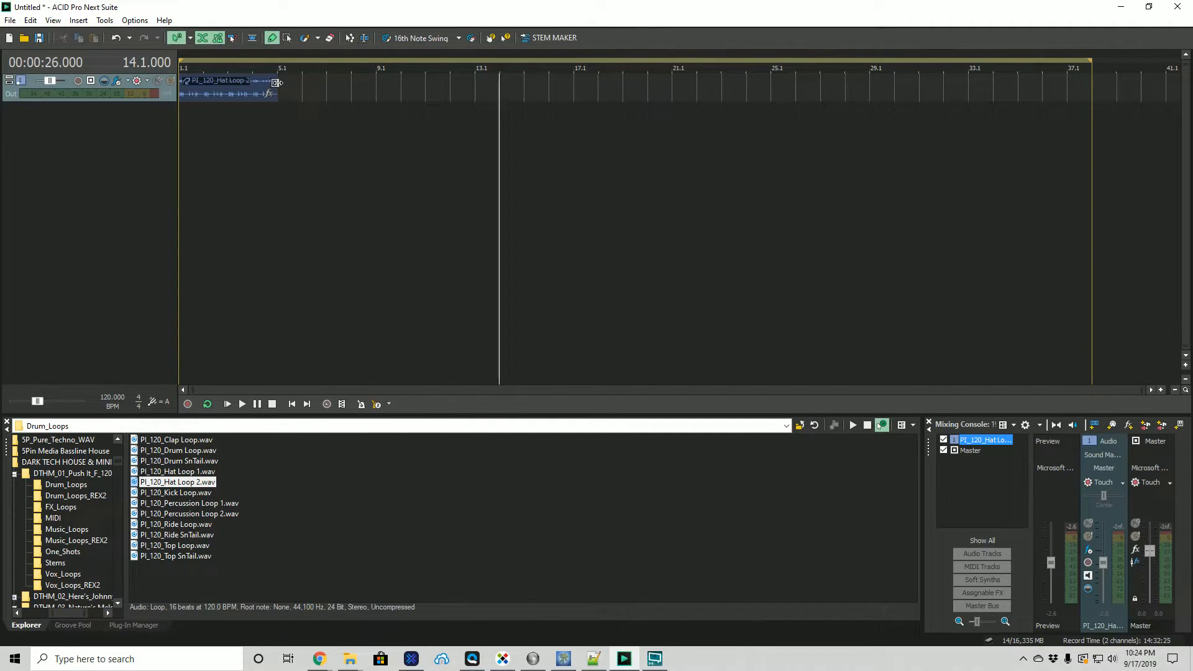
drag(278, 85, 383, 83)
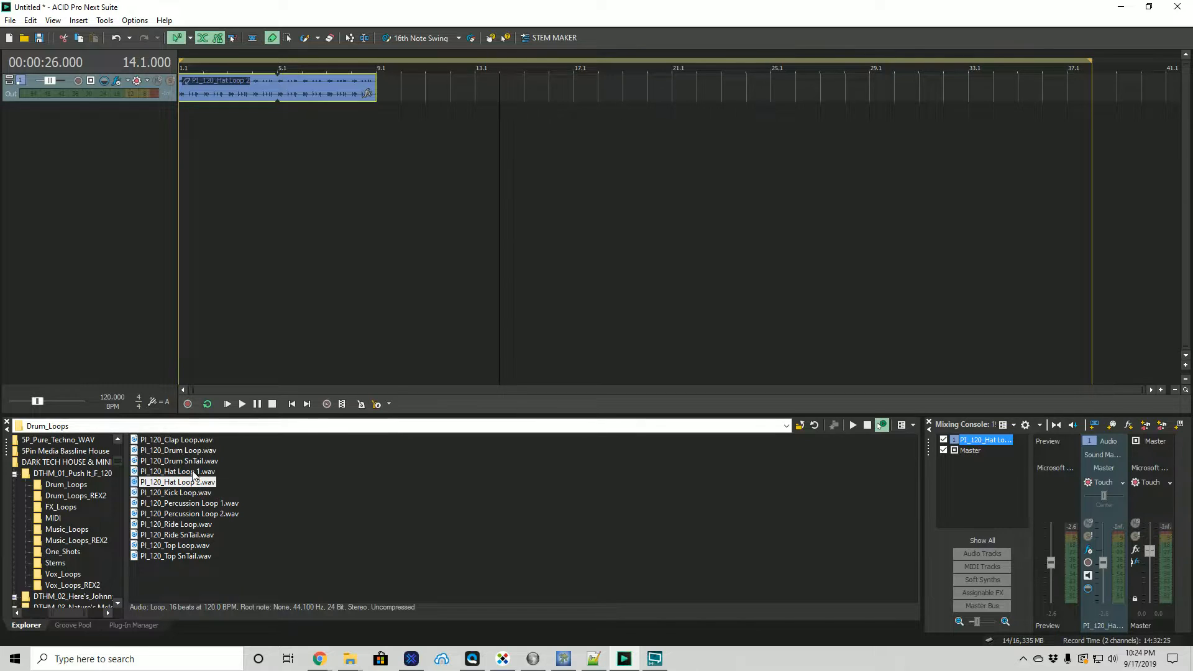
Audition both hat loops, add PI_120_Hat Loop 1.wav on a new track at measure 9.1 and extend the clip to measure 17.1.
click(218, 483)
click(211, 482)
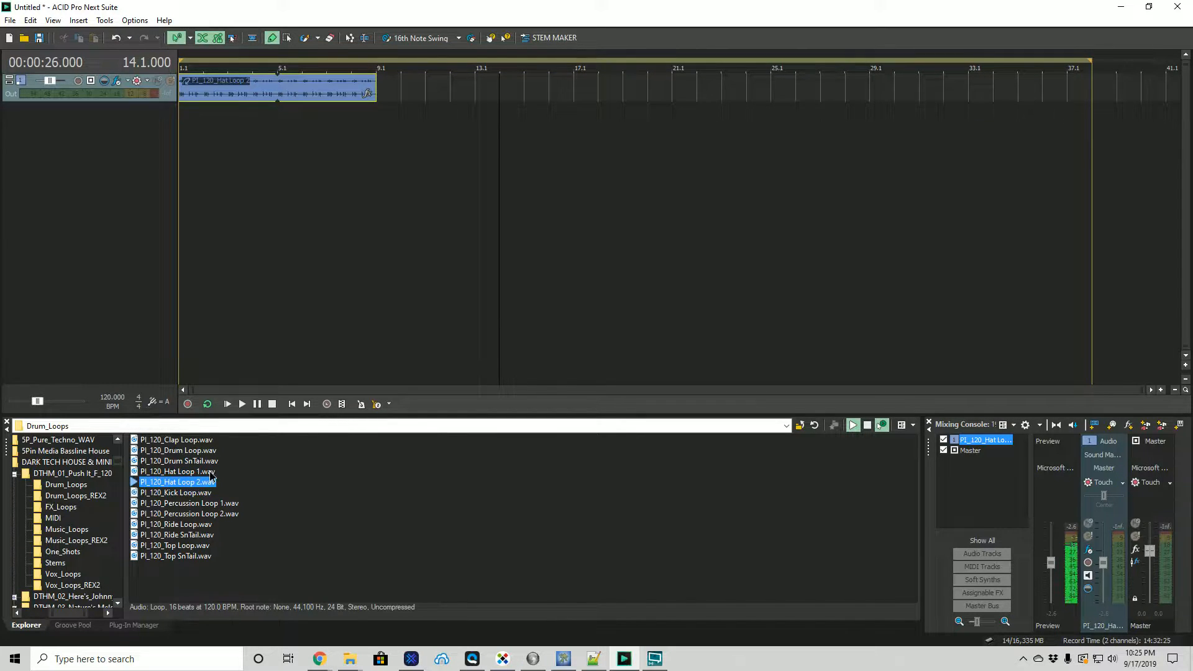
click(211, 472)
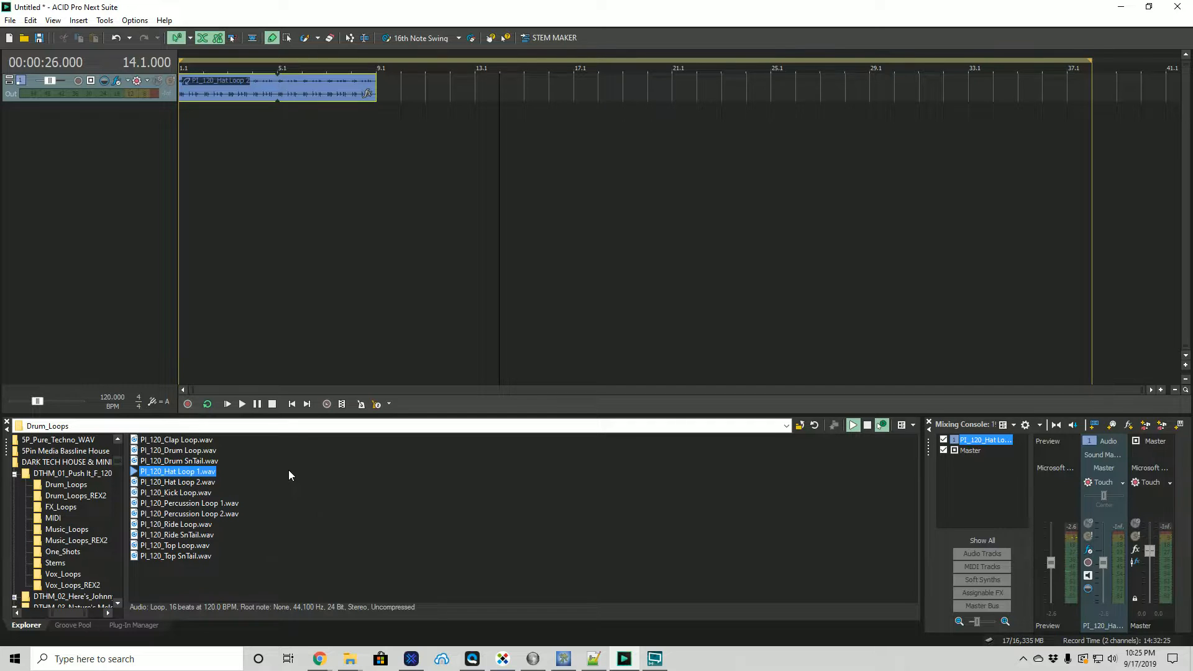
drag(211, 472, 376, 242)
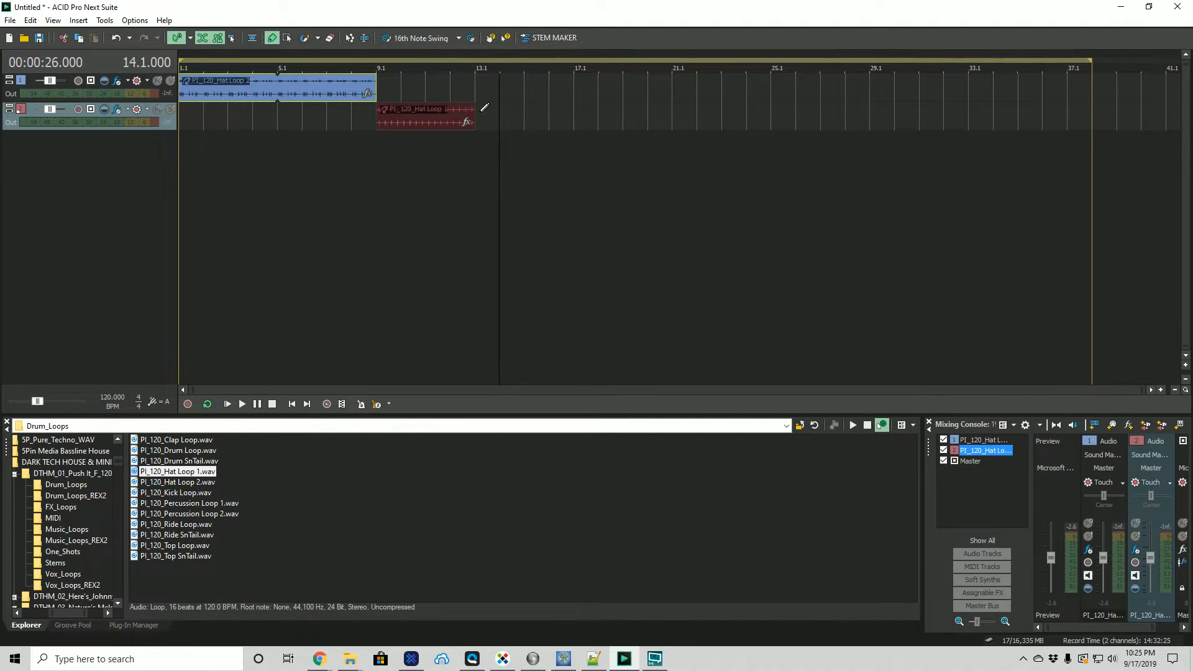
drag(475, 115, 573, 122)
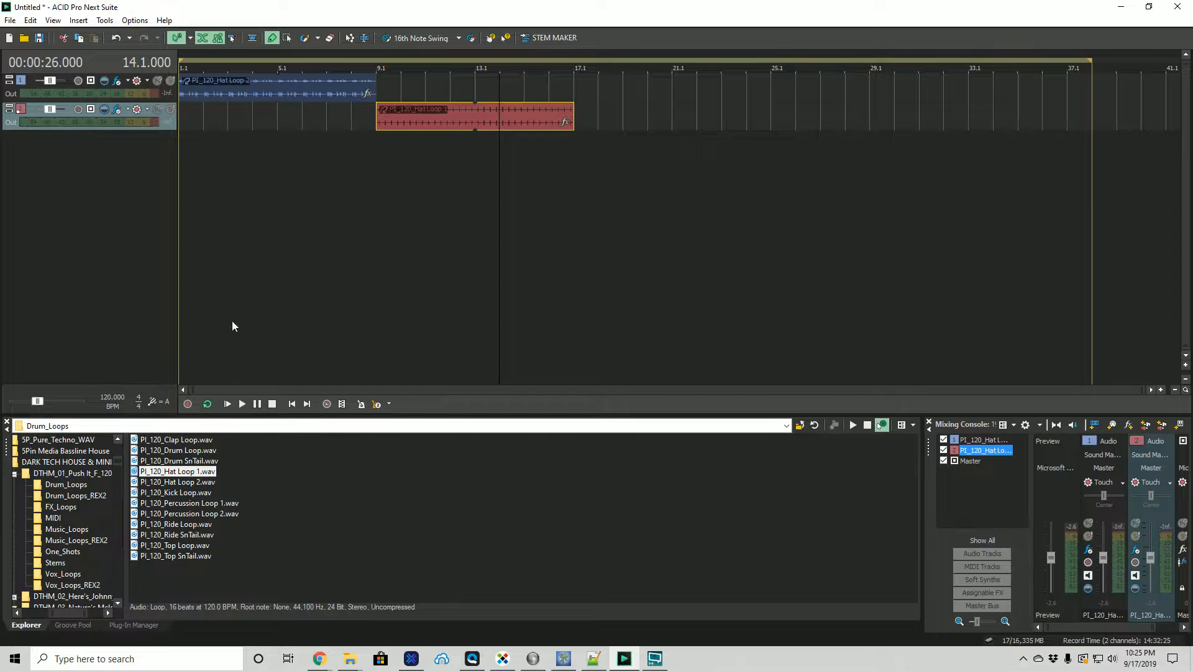
Play the arrangement from measure 5.1 through the two hat clips, and stop playback.
click(353, 274)
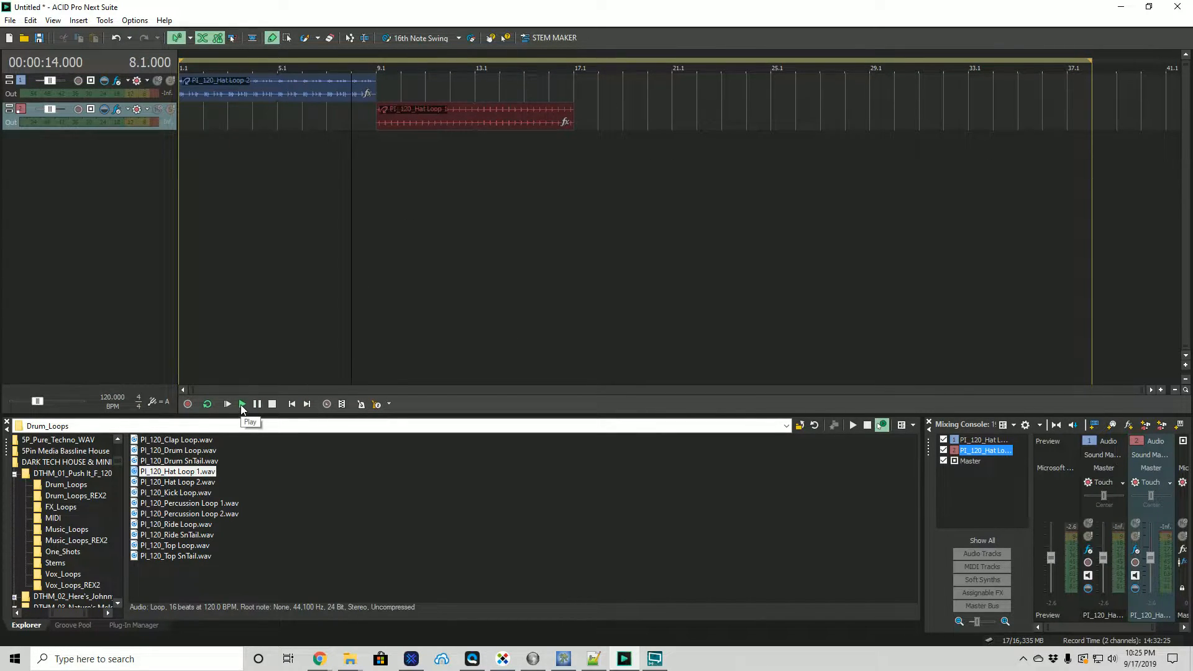
click(276, 156)
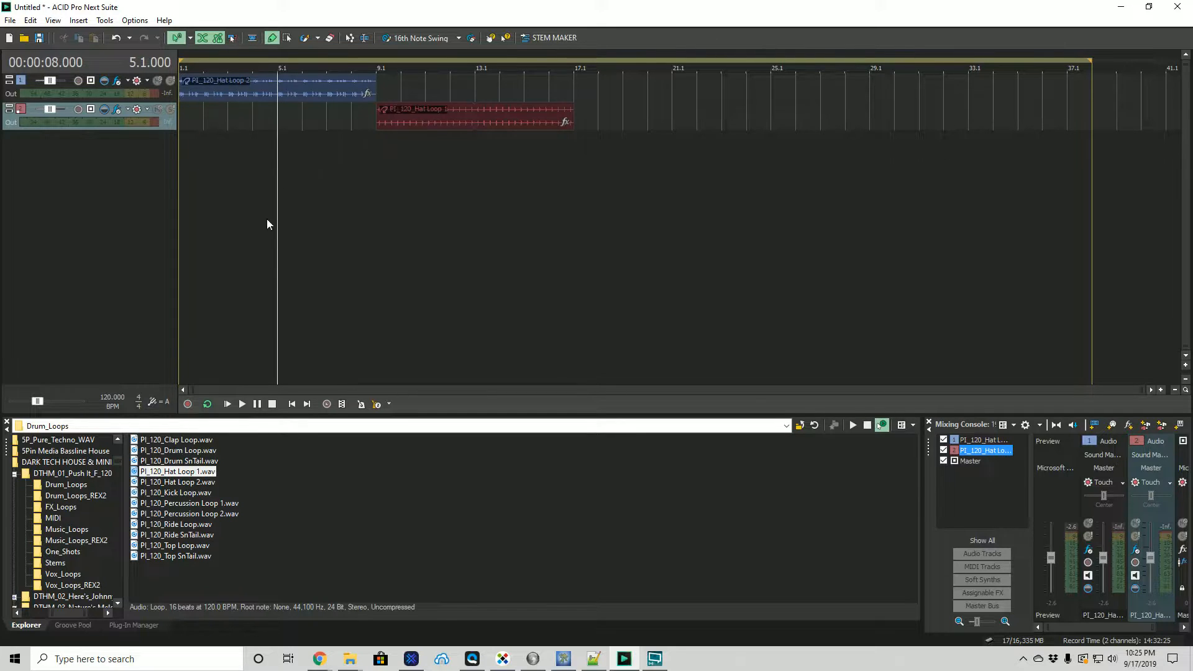
click(241, 403)
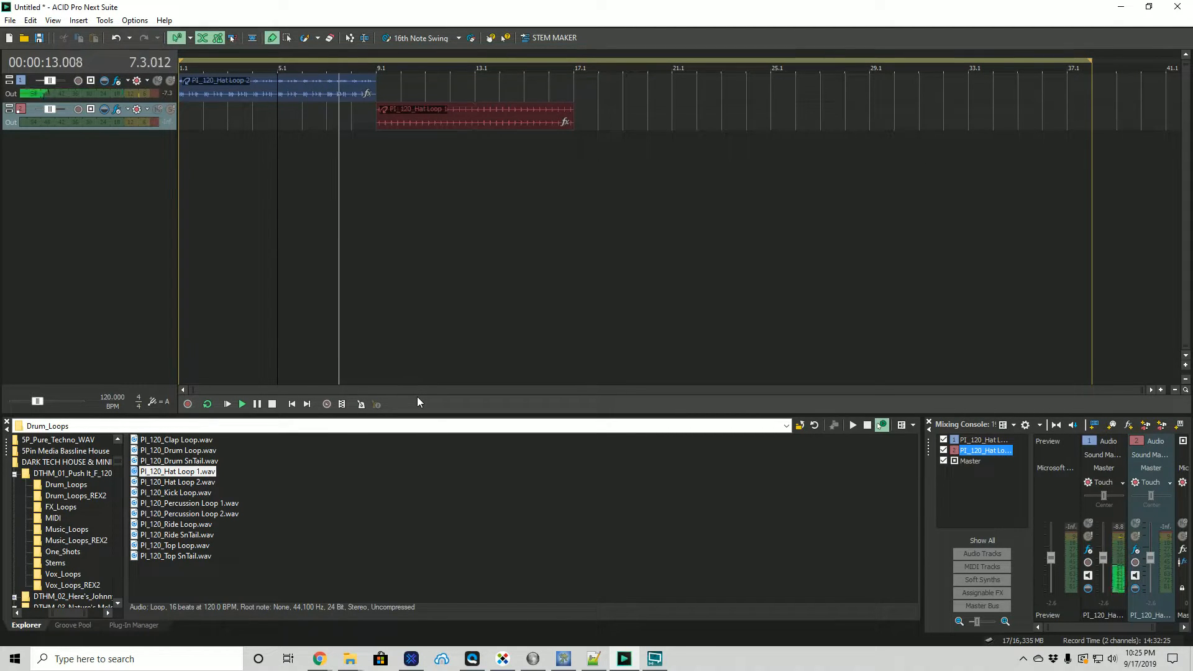
click(271, 405)
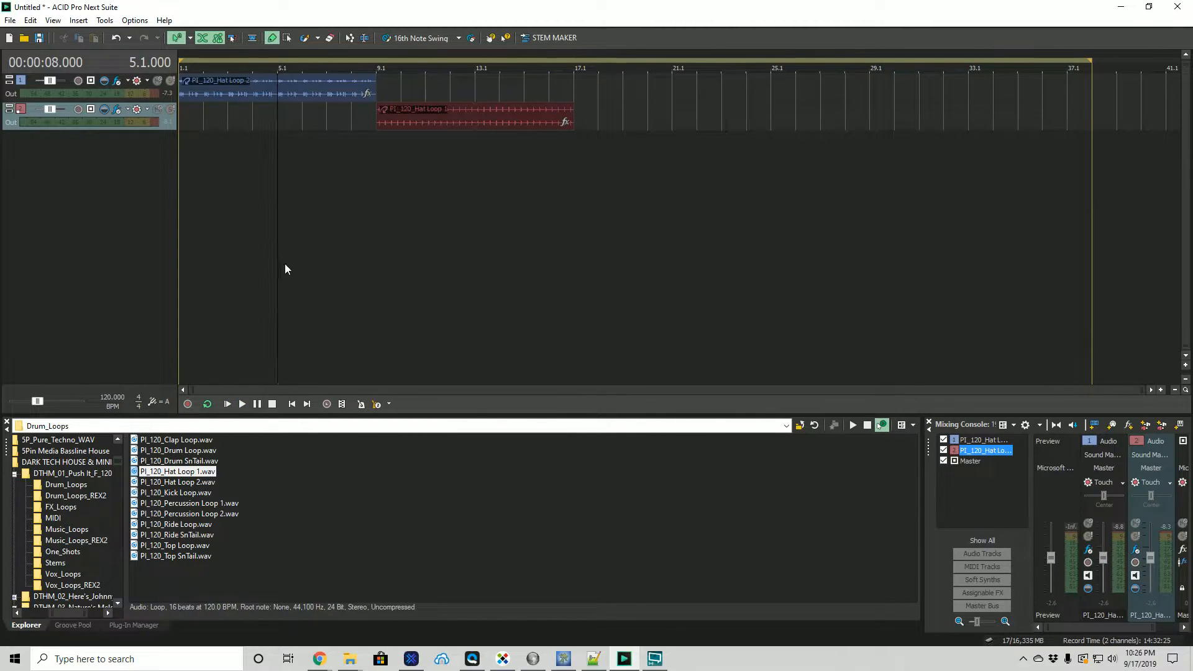
Play from measure 14.1, restart playback from the beginning of the project and pause it.
click(494, 245)
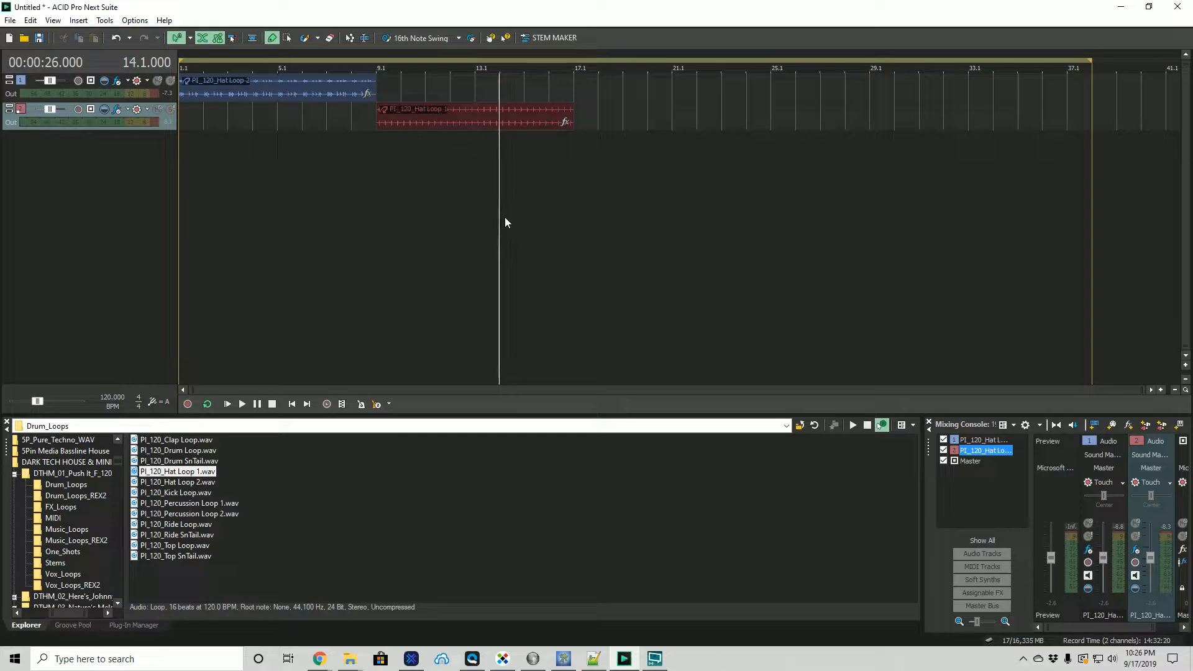
click(242, 404)
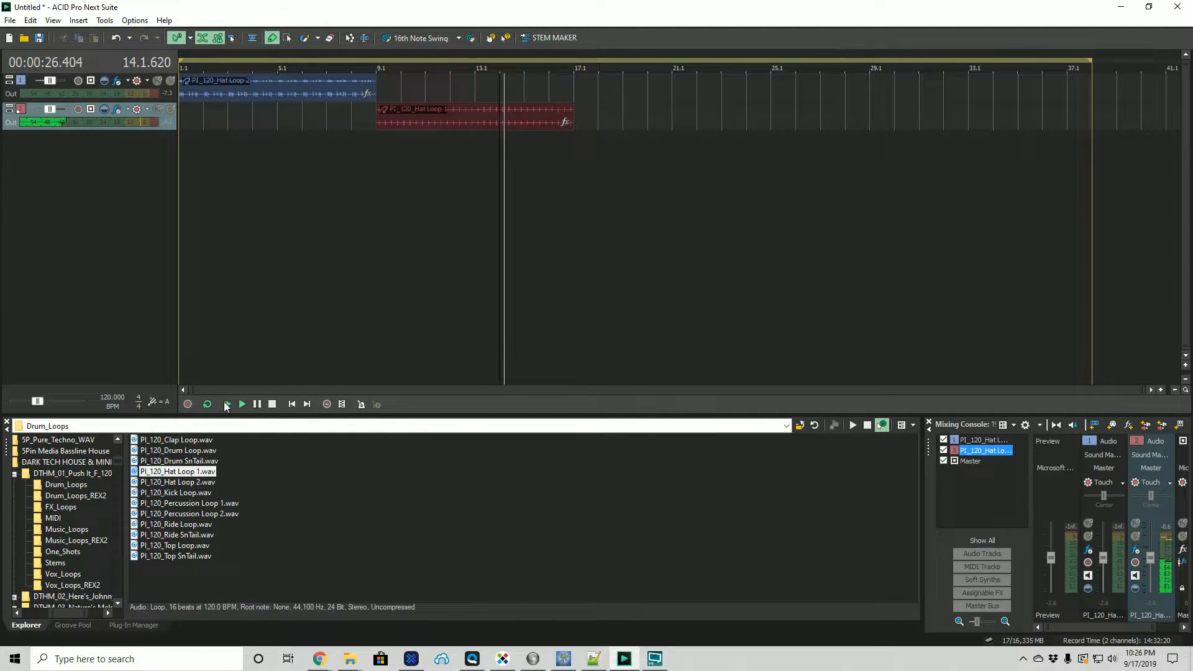
click(226, 405)
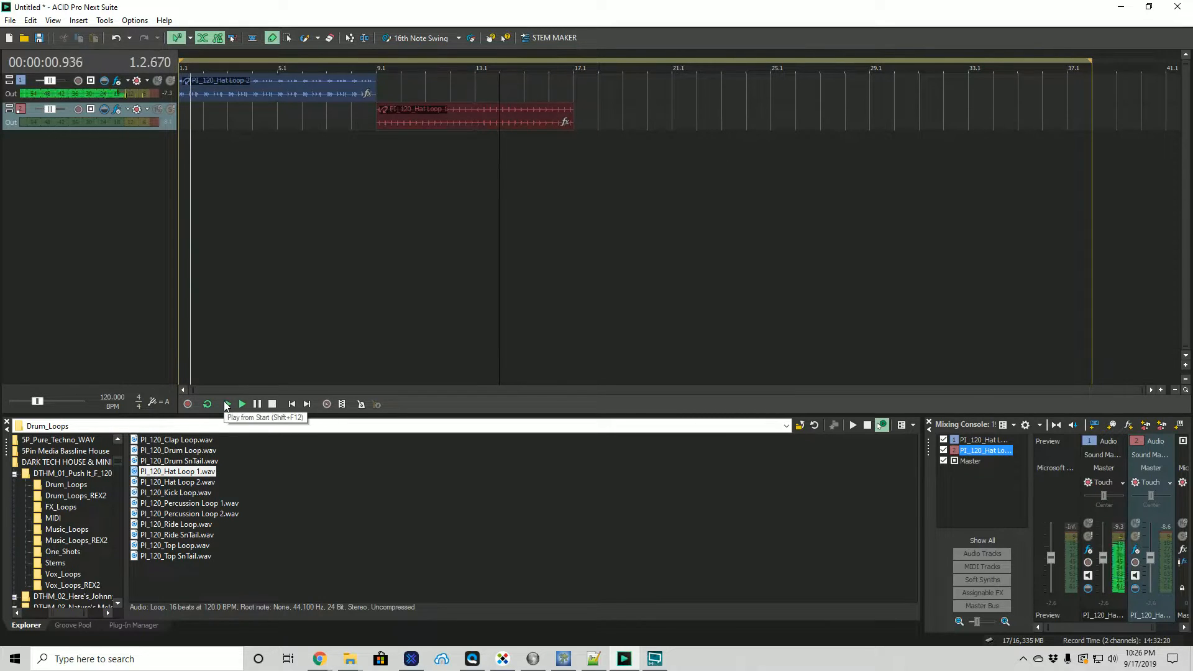
click(256, 404)
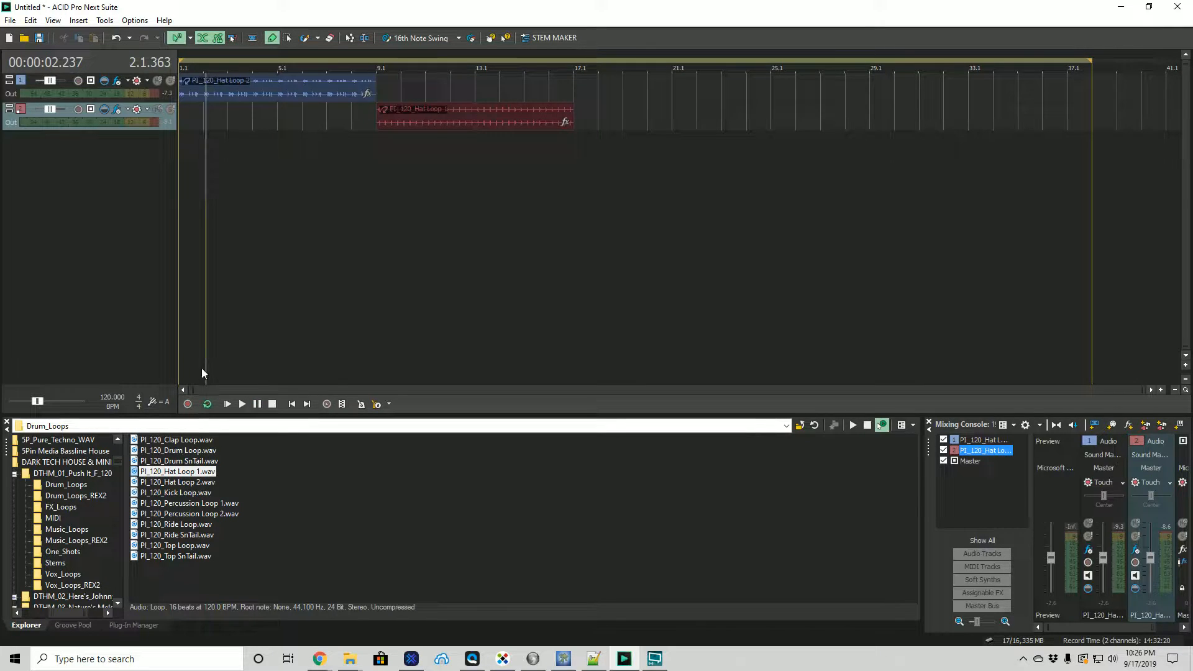
Enable the metronome and play the hat loops from measure 6.1 with its click.
click(422, 194)
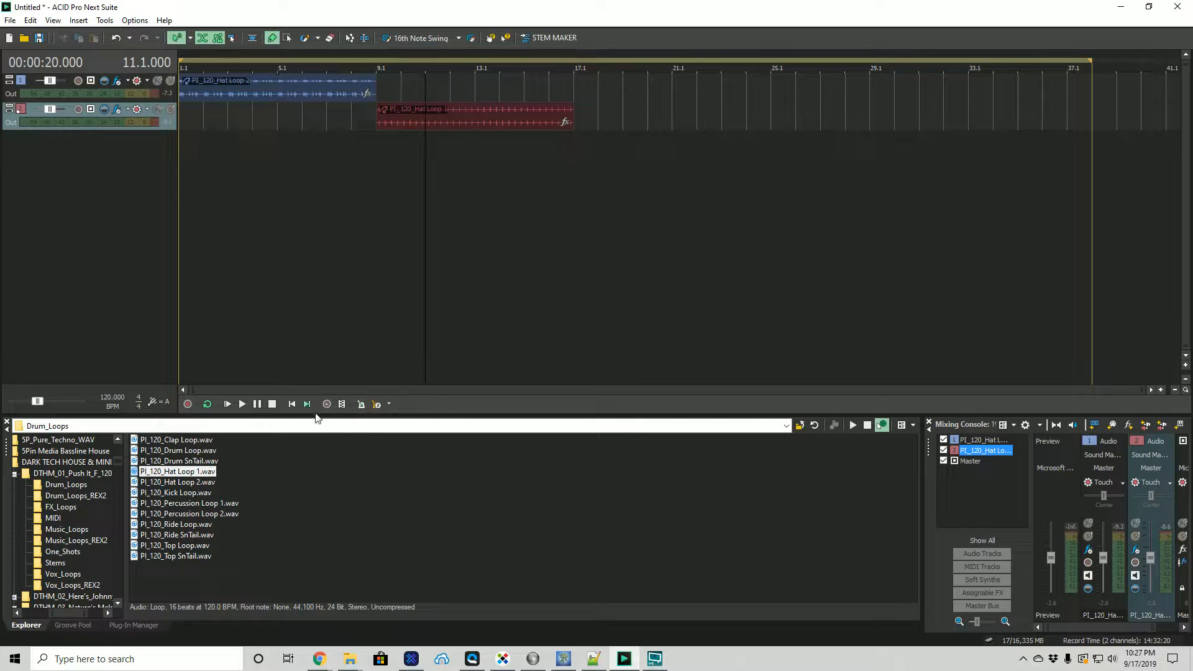
click(362, 404)
click(302, 343)
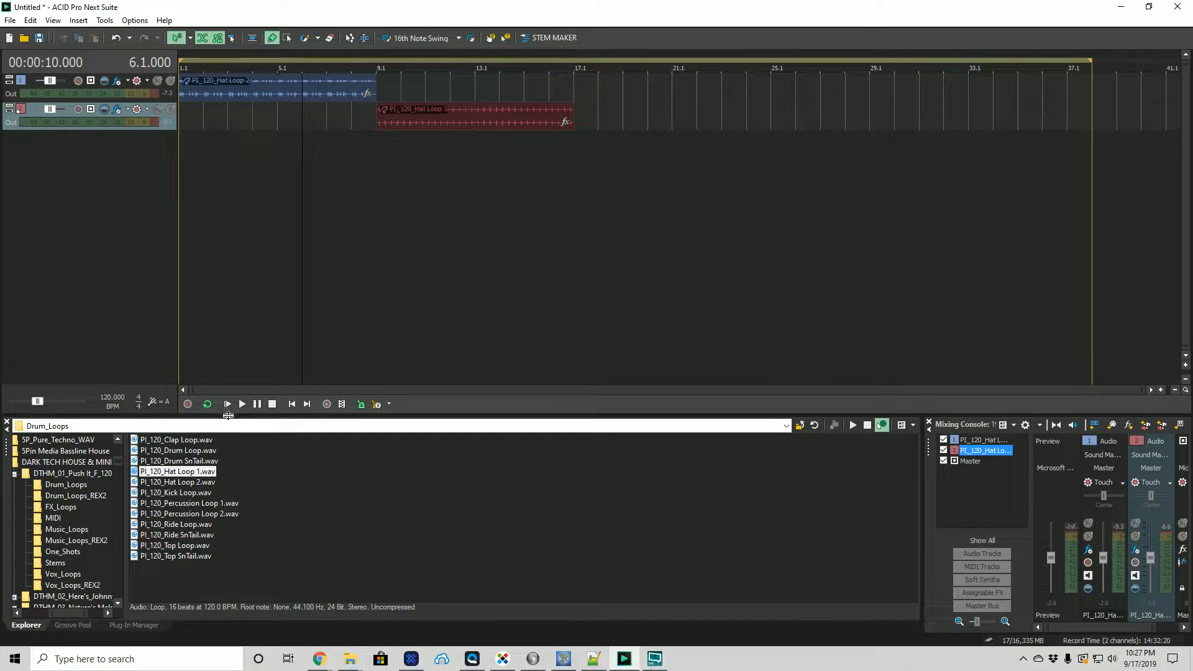
click(242, 404)
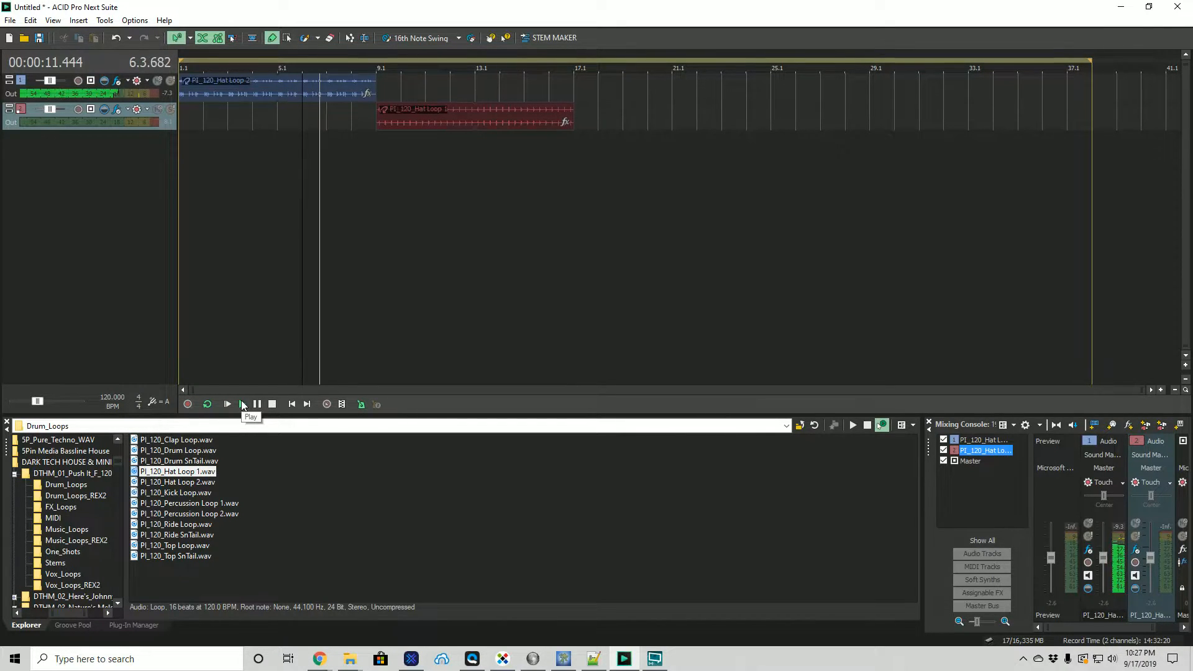
Replay from the cursor, pause, and review the metronome countoff options without choosing one.
click(243, 404)
click(256, 404)
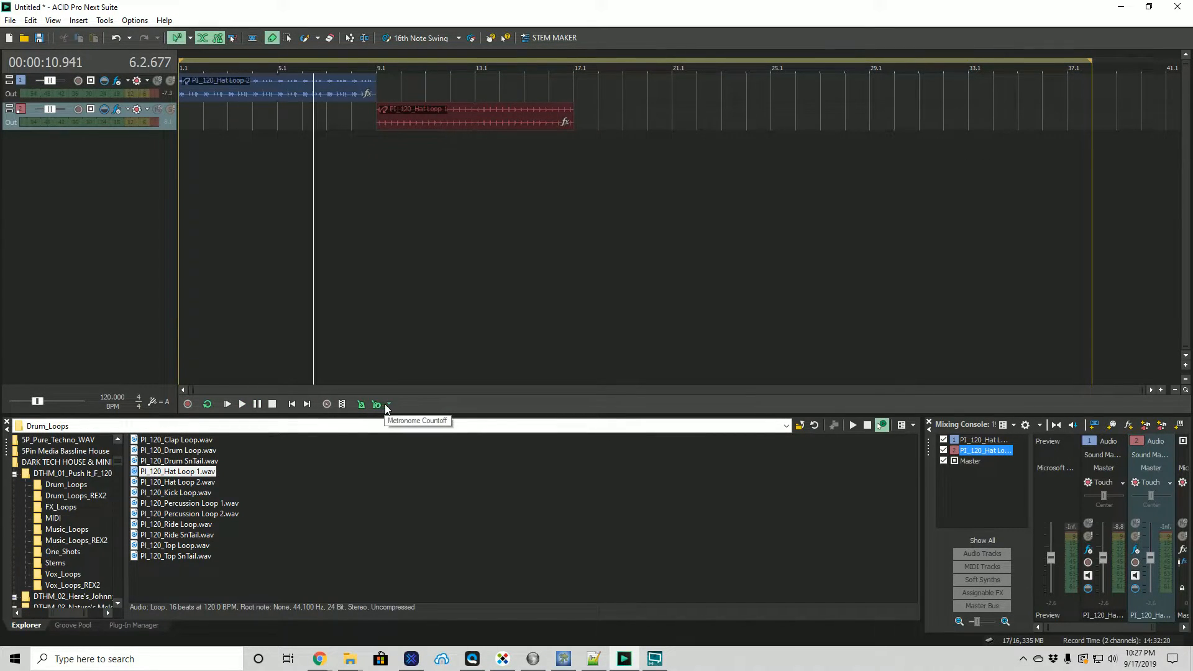
click(389, 404)
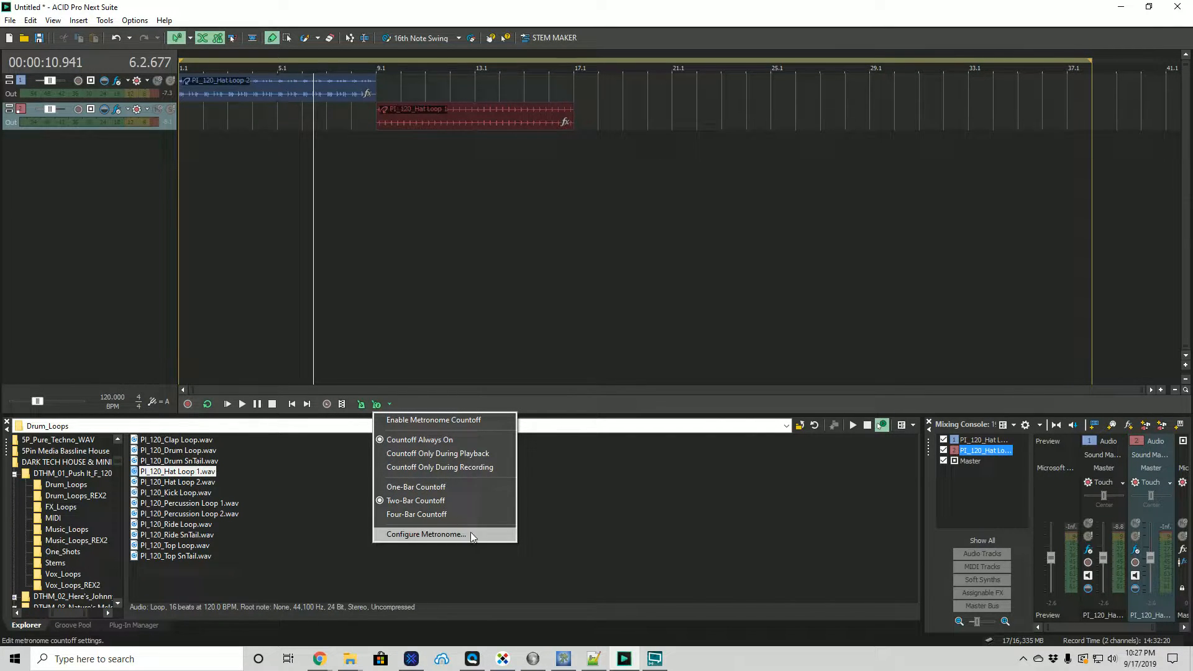
click(605, 404)
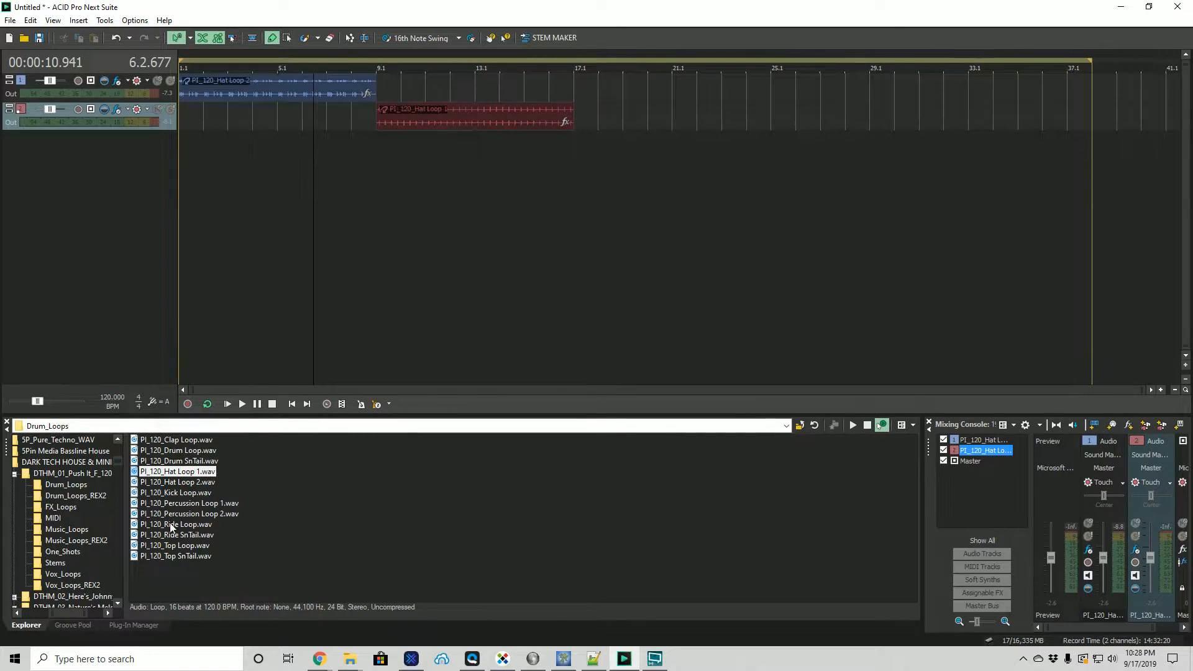
Play the project from measure 1.1 while previewing PI_120_Percussion Loop 1.wav and PI_120_Percussion Loop 2.wav against it, and stop playback.
click(192, 505)
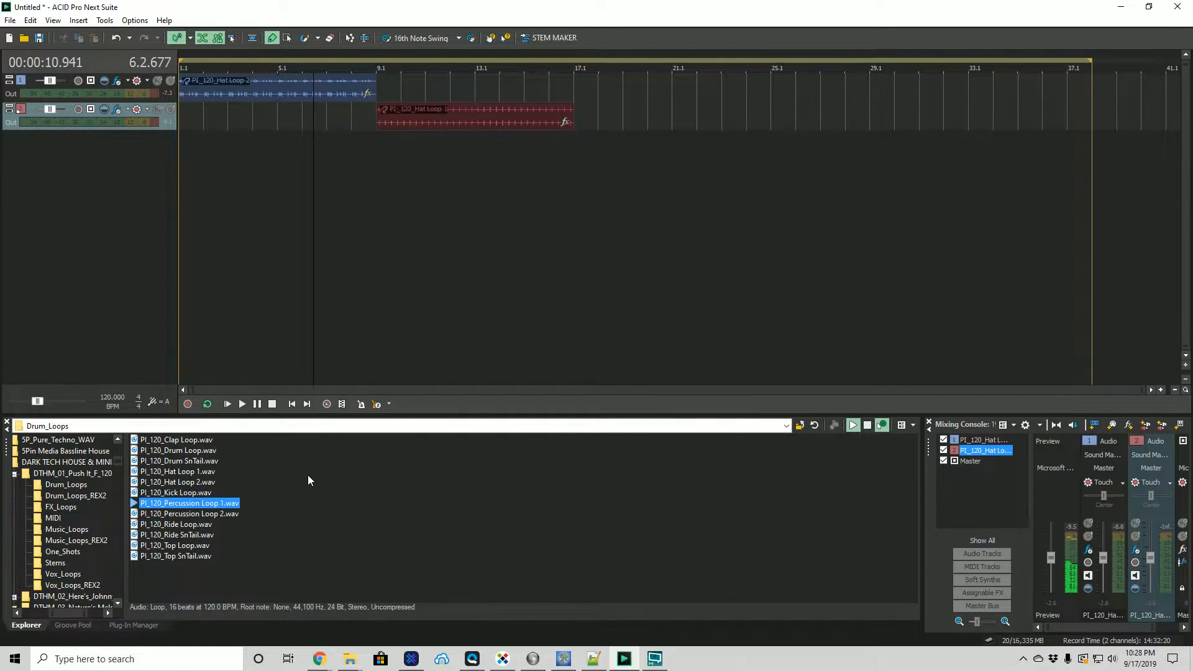
click(304, 499)
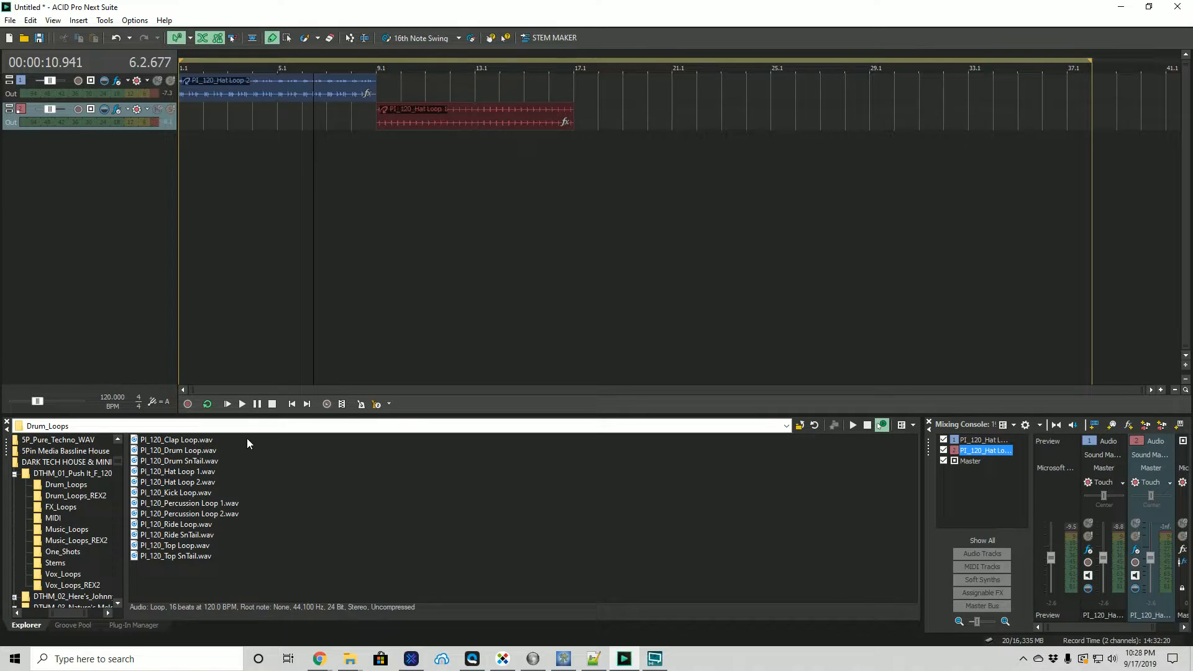
click(184, 312)
click(241, 405)
click(219, 502)
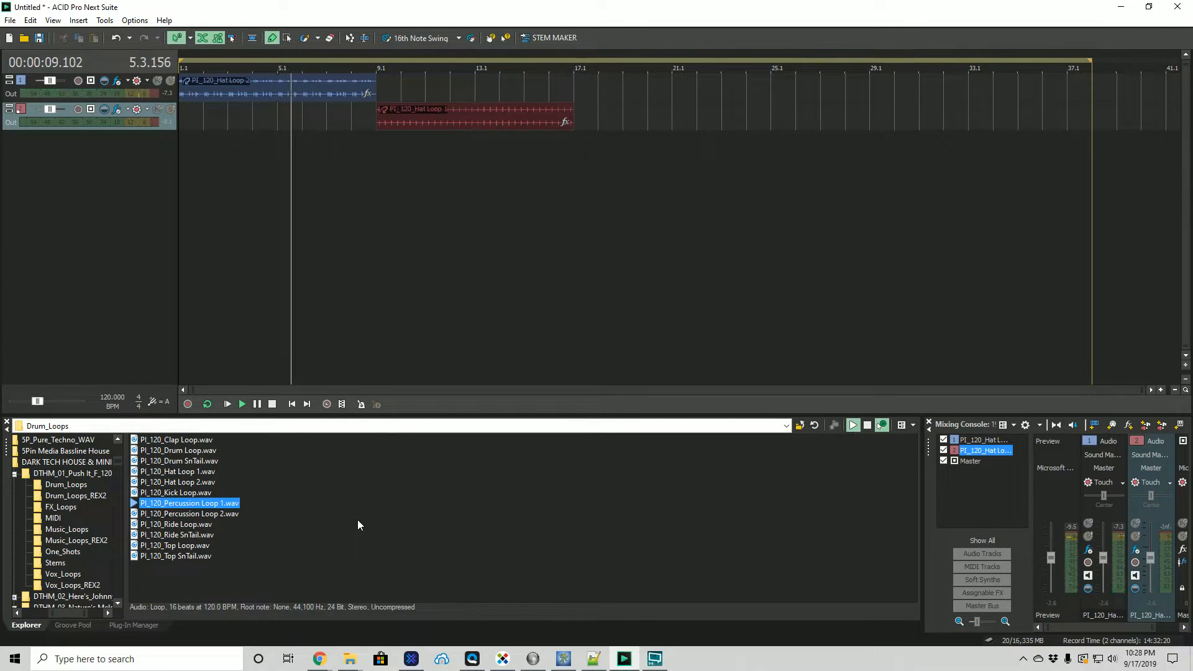
click(223, 514)
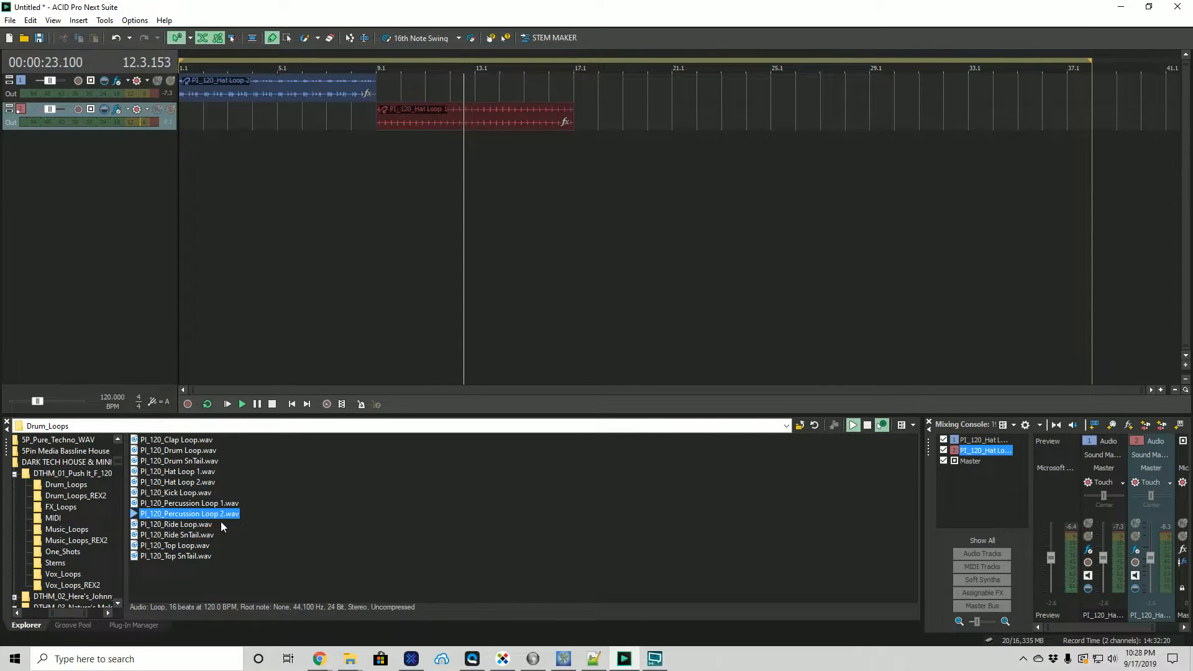
click(309, 512)
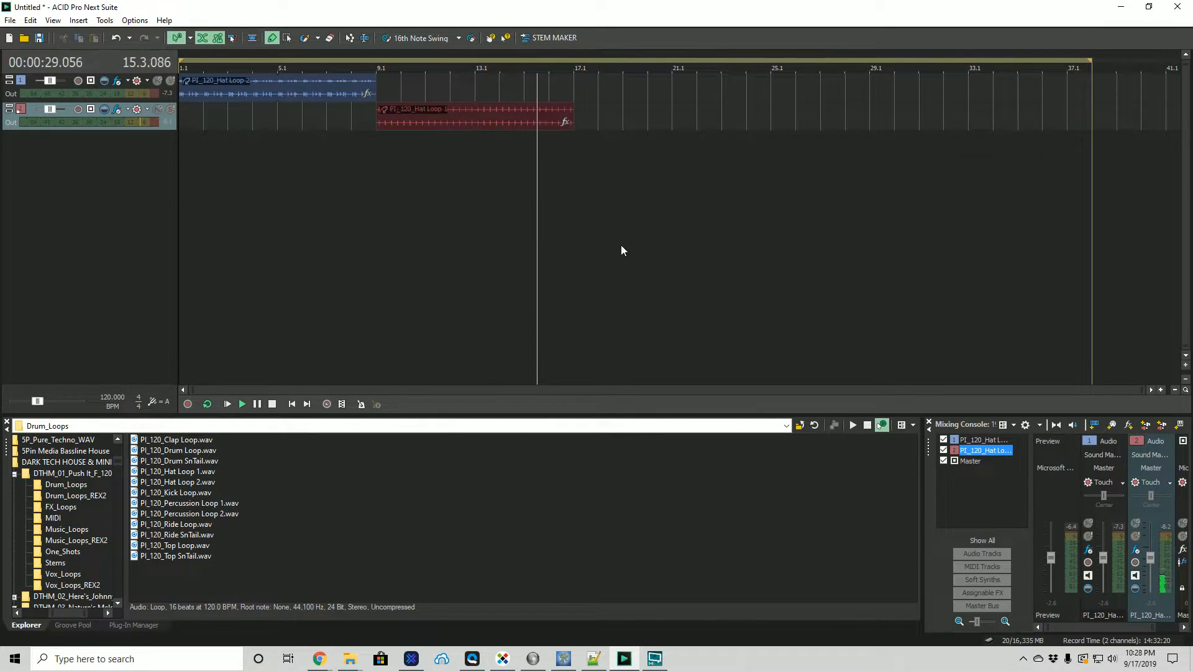
click(272, 404)
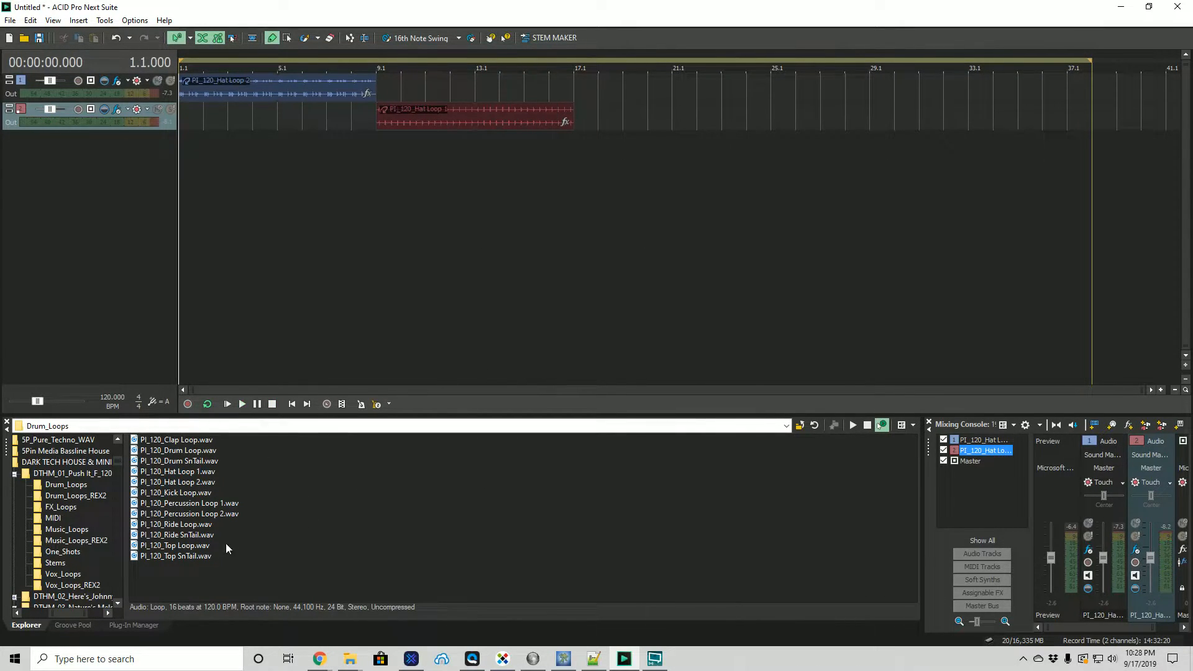
Add Percussion Loop 1 from measure 1.1 to 9.1 and Percussion Loop 2 from measure 9.1 to 17.1 on new tracks.
drag(200, 504, 195, 246)
drag(274, 140, 367, 147)
drag(209, 518, 398, 233)
drag(471, 172, 563, 177)
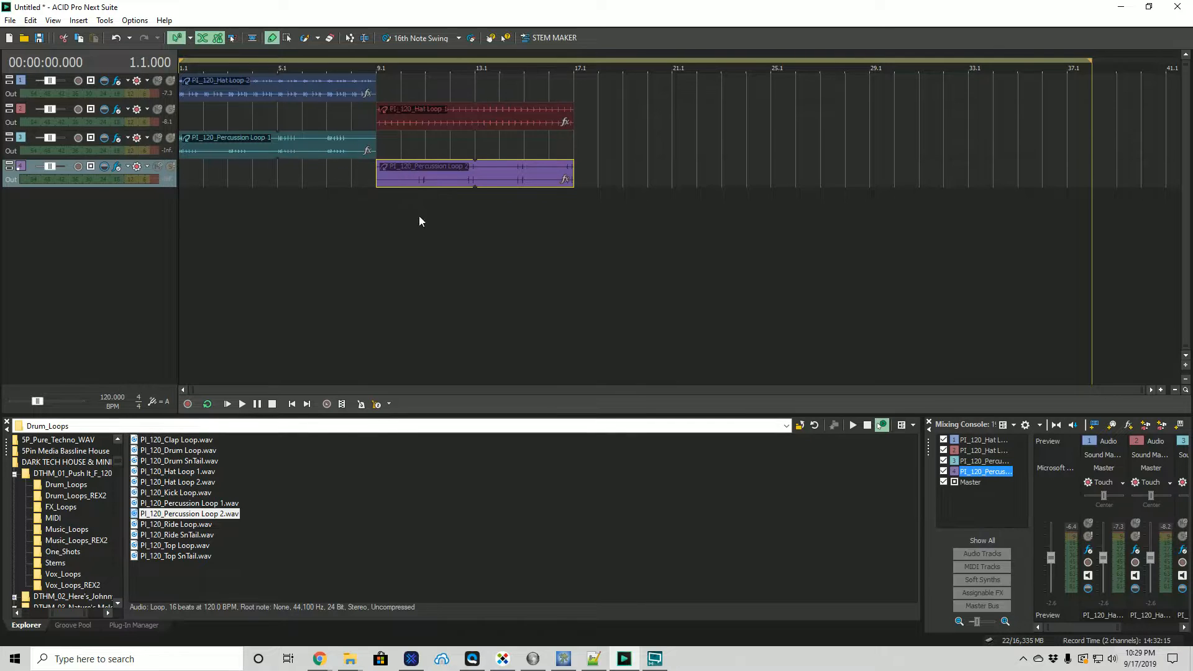
Preview PI_120_Kick Loop.wav during playback and add it on a new track from measure 1.1 to 17.1.
click(241, 405)
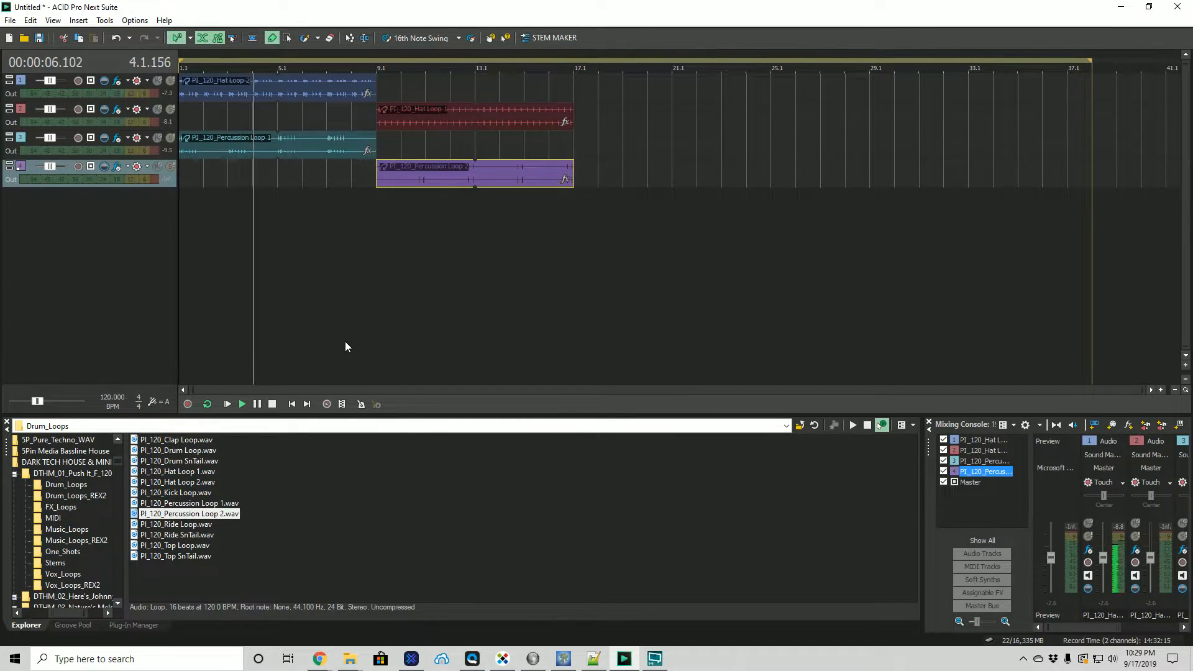
click(189, 492)
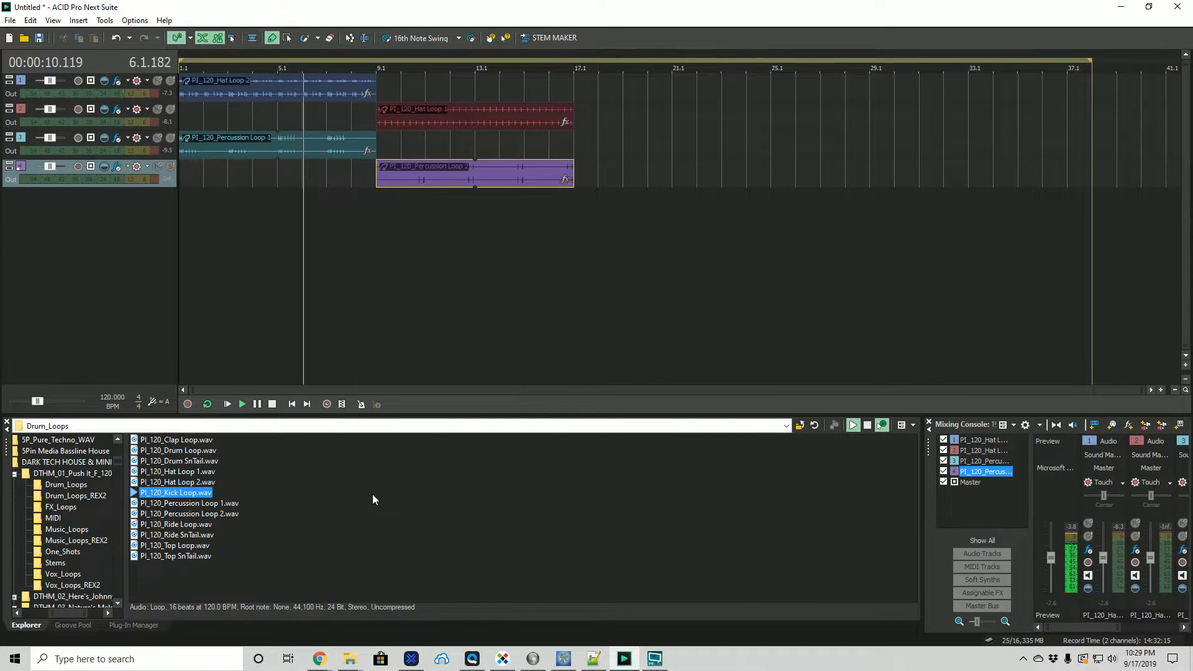
drag(175, 493, 574, 208)
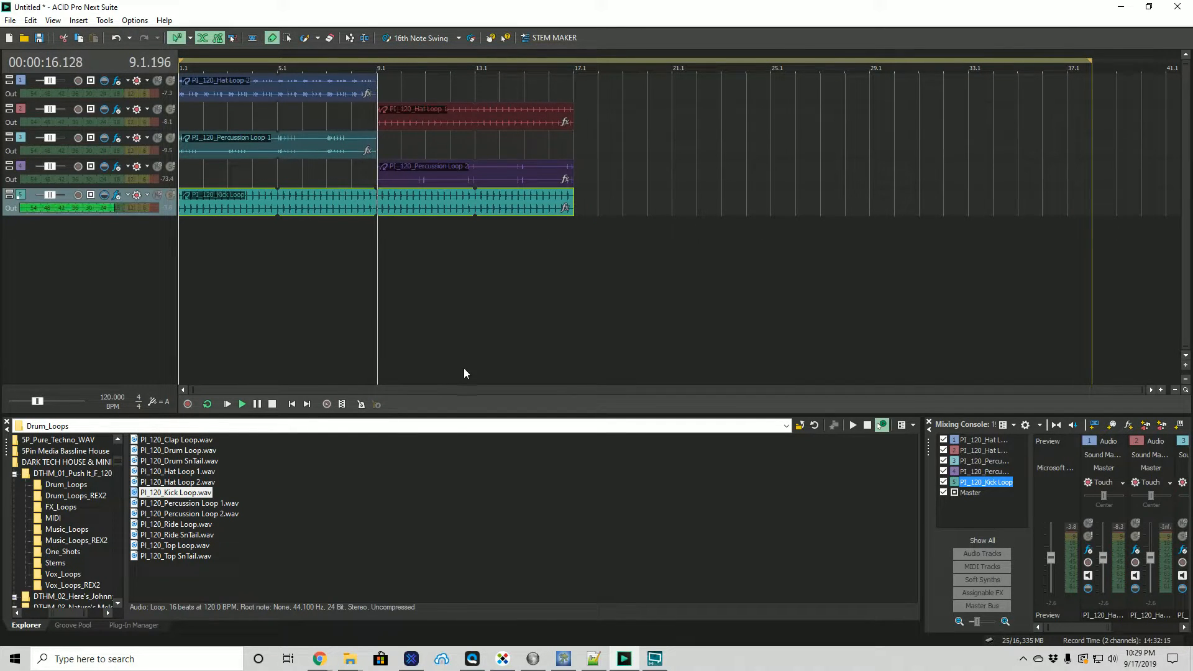
Lower the preview volume slightly and raise the volume of the hat loop tracks in the mixing console.
mouse_move(1053, 564)
mouse_down()
mouse_move(1053, 547)
mouse_move(1103, 551)
mouse_move(1054, 561)
mouse_up()
drag(1152, 561, 1151, 549)
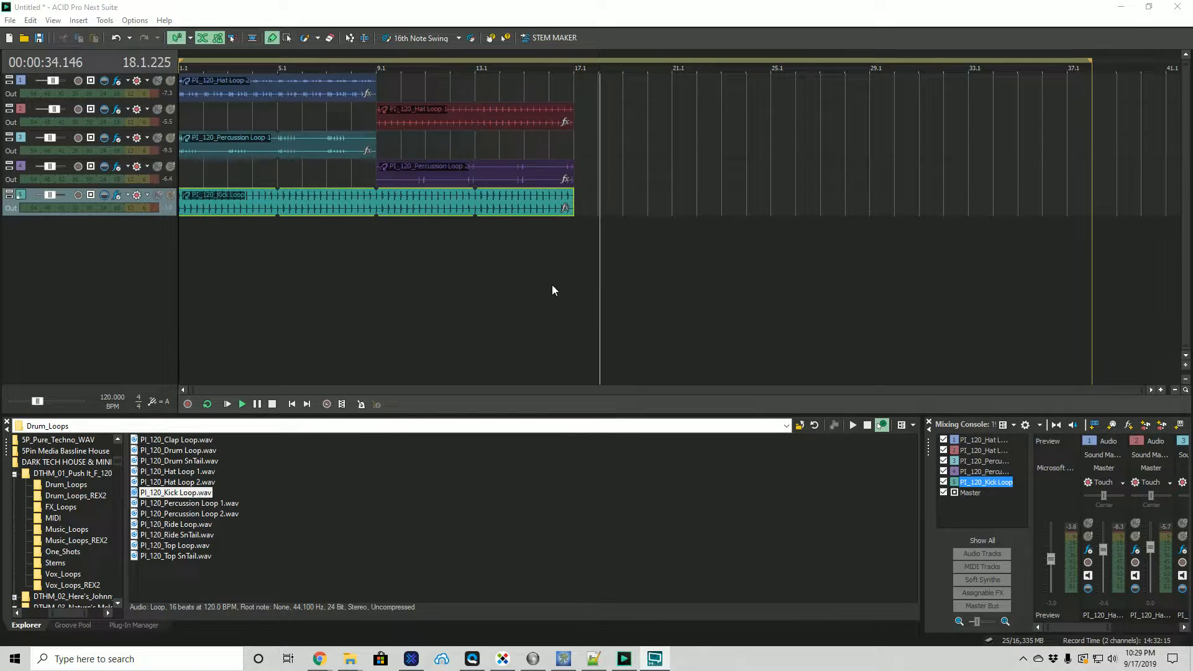
Shorten the loop region to end at measure 17.1, and move playback outside it to measure 34.1.
click(549, 207)
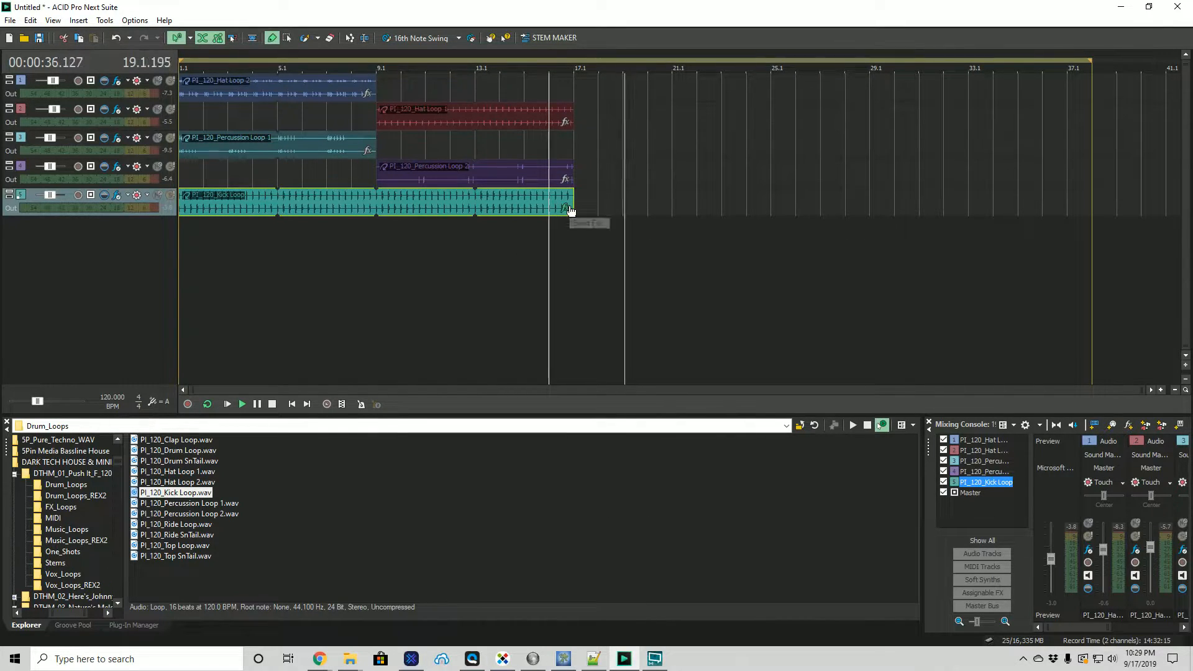
drag(576, 241, 180, 200)
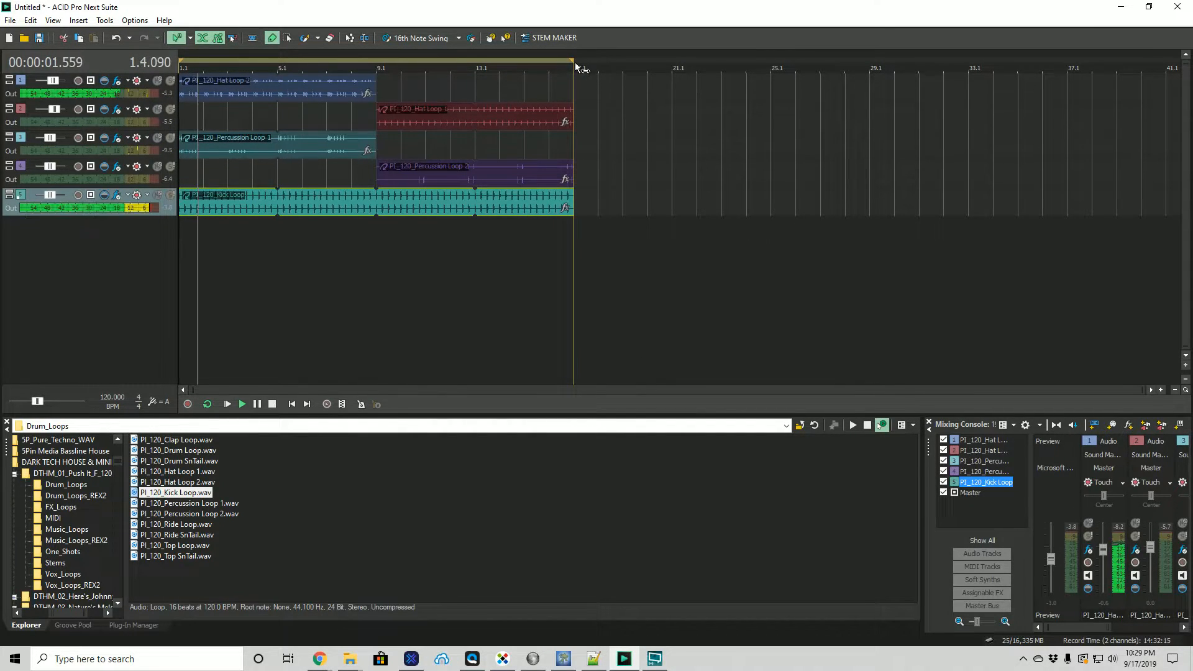
click(985, 277)
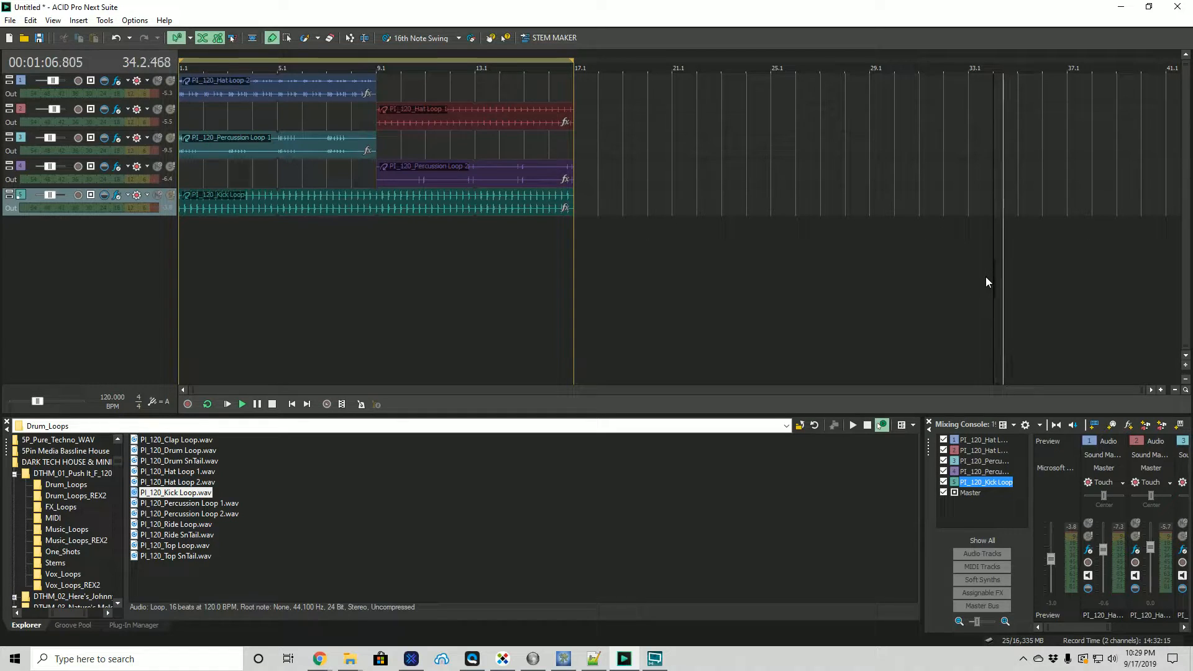
Extend the loop region to end at measure 37.1, and briefly play the project from the start before stopping it.
click(1049, 281)
click(1069, 281)
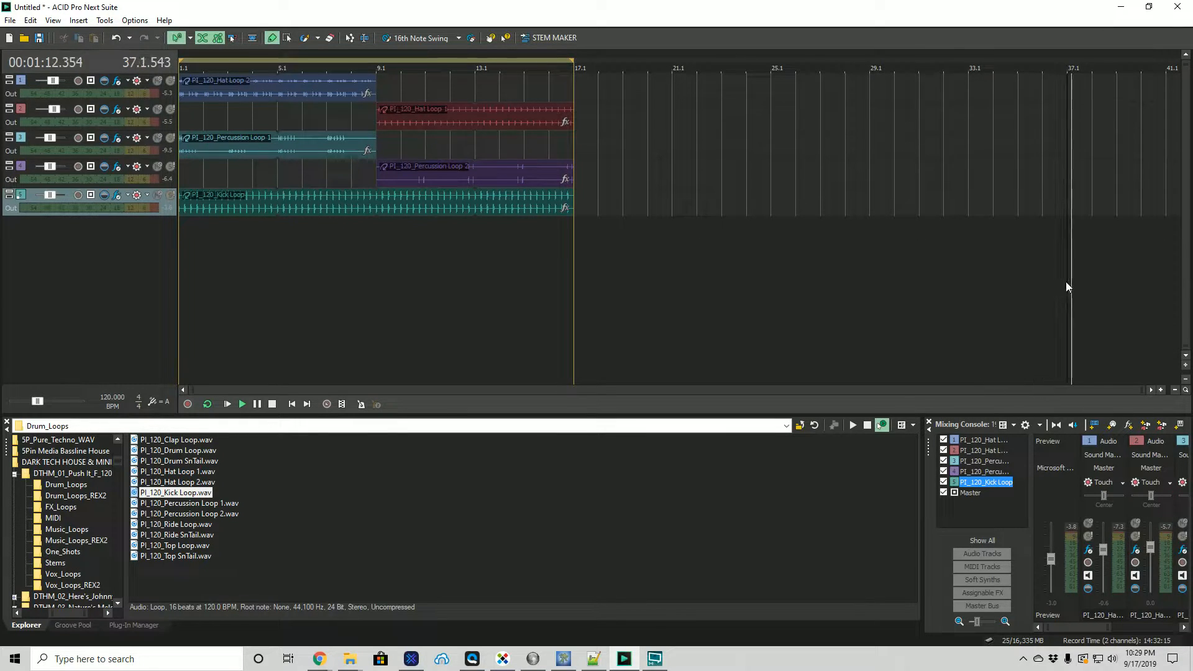
click(1091, 278)
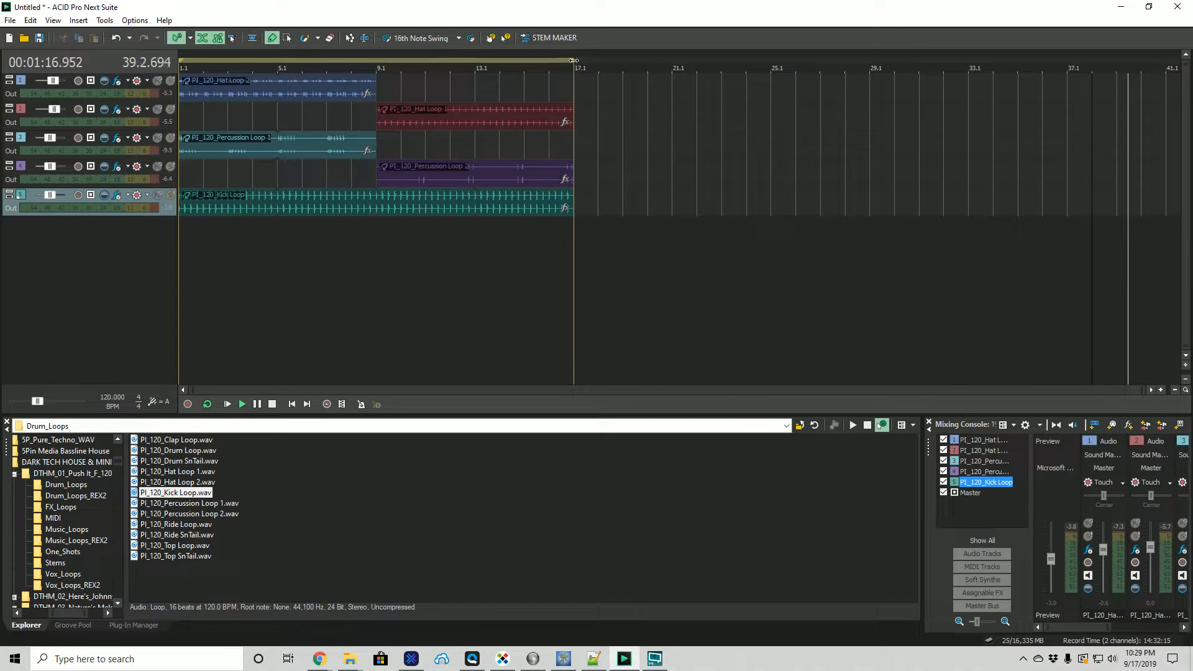
drag(573, 61, 1067, 61)
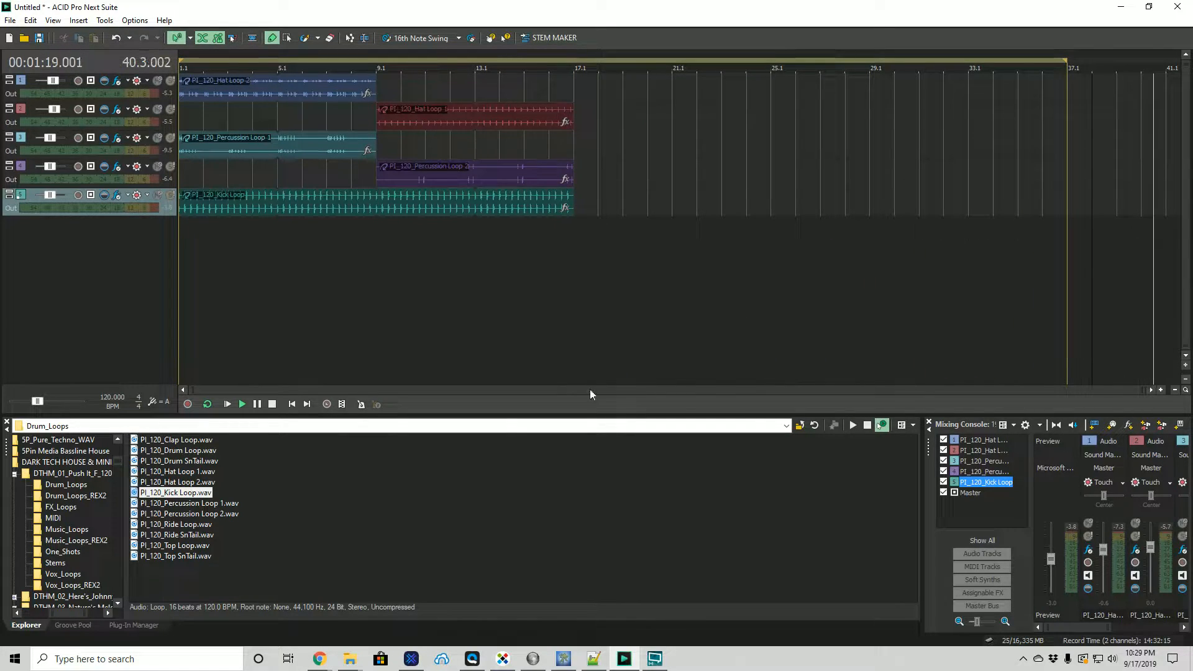
click(229, 405)
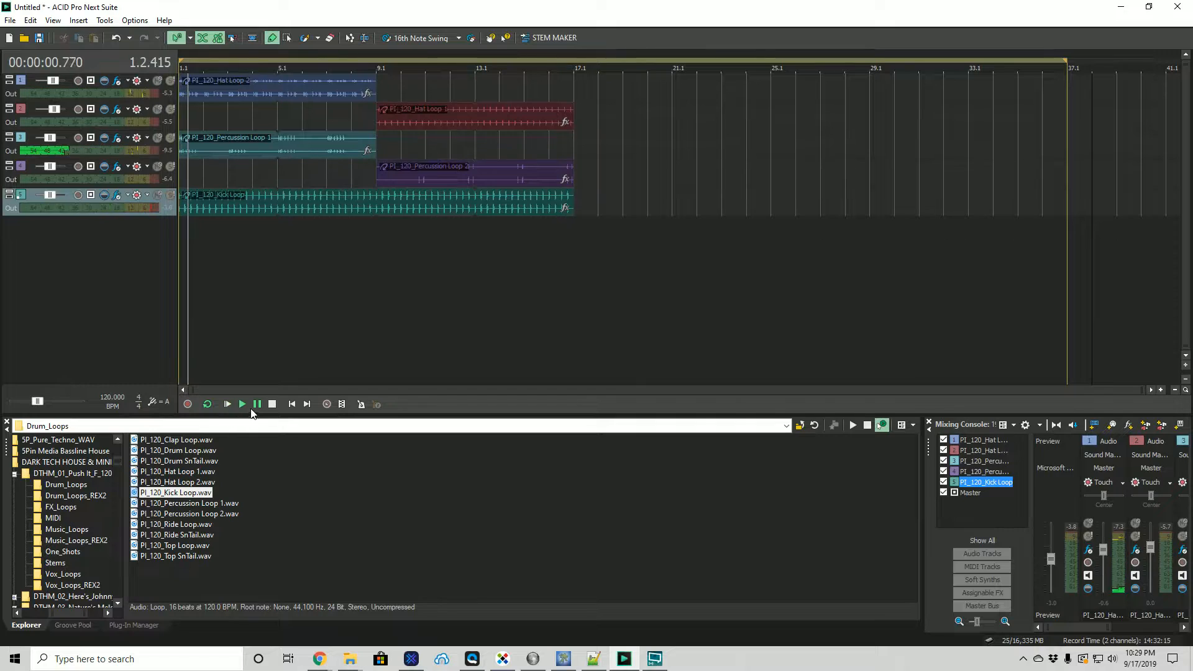
click(271, 405)
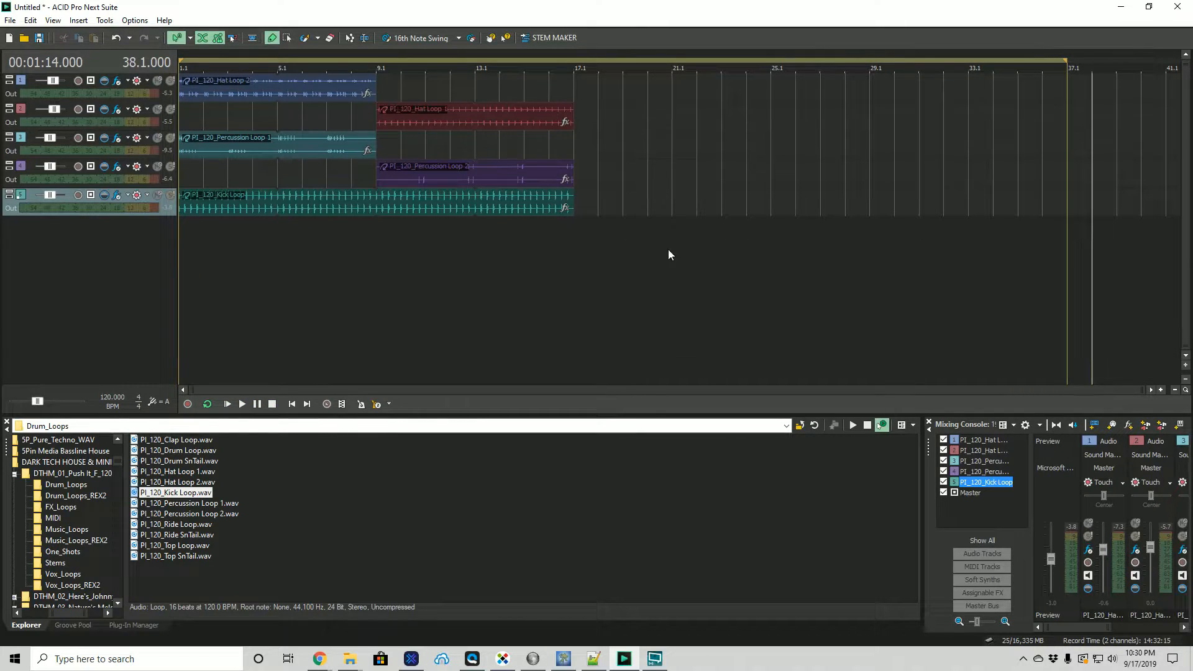
Paint Hat Loop 2 from measure 17.1 to 27.1 and Hat Loop 1 from measure 27.1 to 37.1 on their existing tracks.
mouse_move(584, 80)
mouse_down()
mouse_move(901, 83)
mouse_move(856, 83)
mouse_move(1004, 120)
mouse_up()
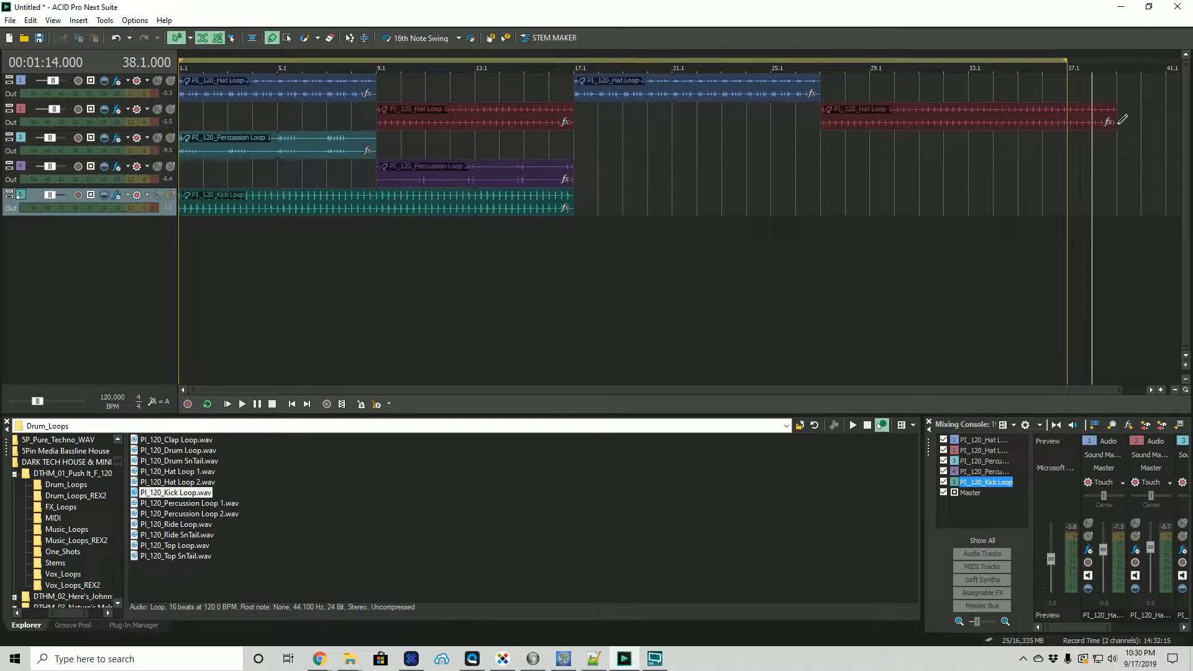
drag(1116, 117, 1077, 113)
click(584, 143)
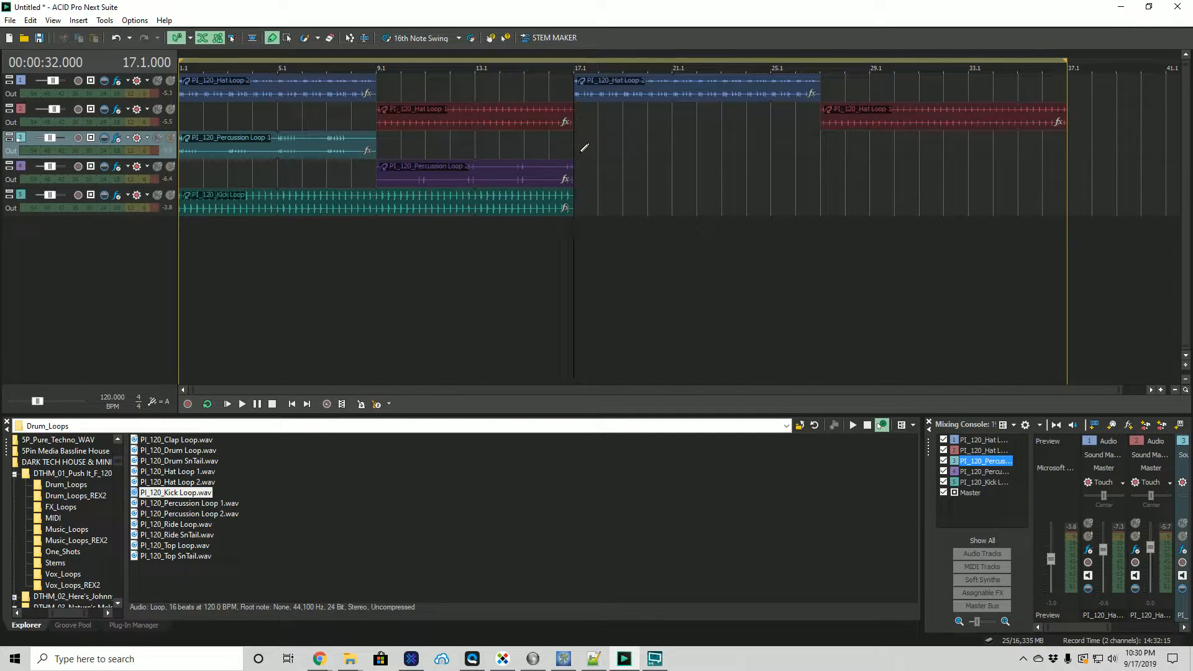
Extend the Kick Loop event to end at measure 37.1.
drag(571, 201, 1069, 213)
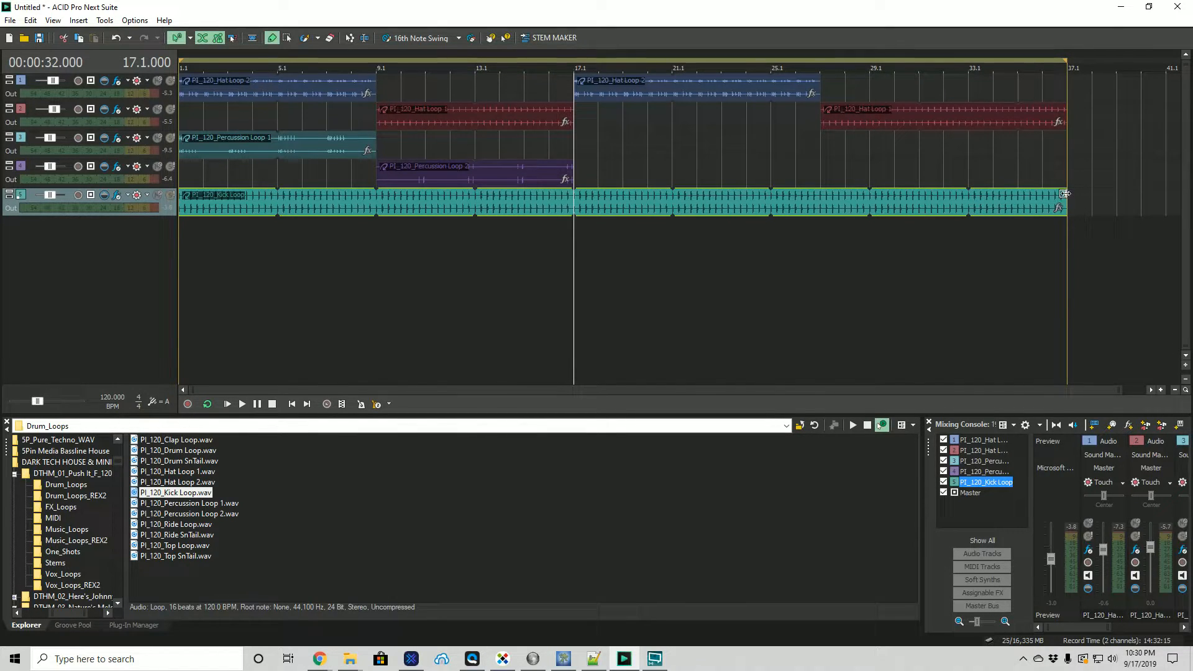
drag(1065, 200, 977, 203)
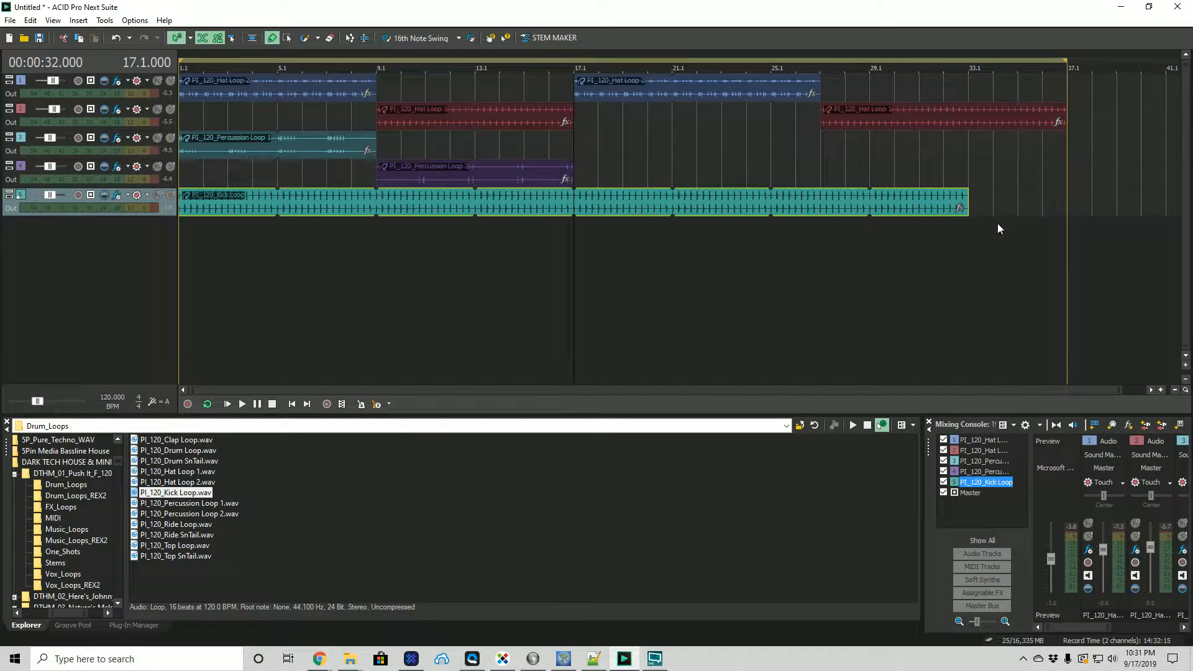
drag(968, 204, 1074, 208)
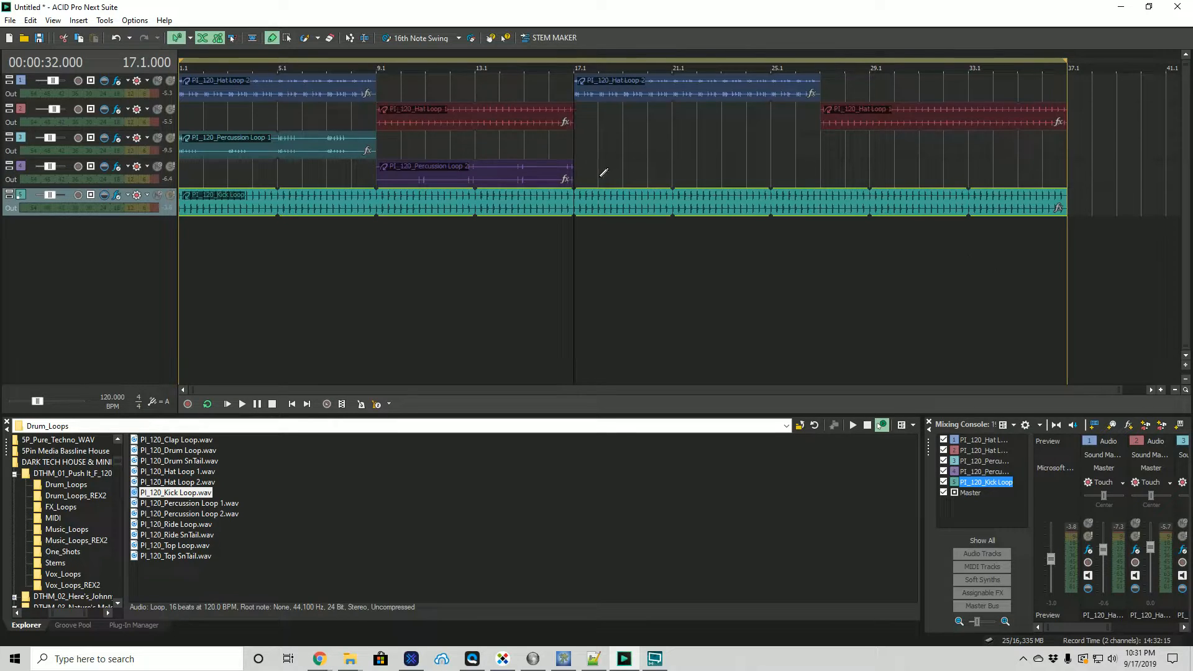
Paint Percussion Loop 1 from measure 17.1 to 25.1 and Percussion Loop 2 from measure 25.1 to 37.1 on their tracks.
drag(585, 145, 790, 149)
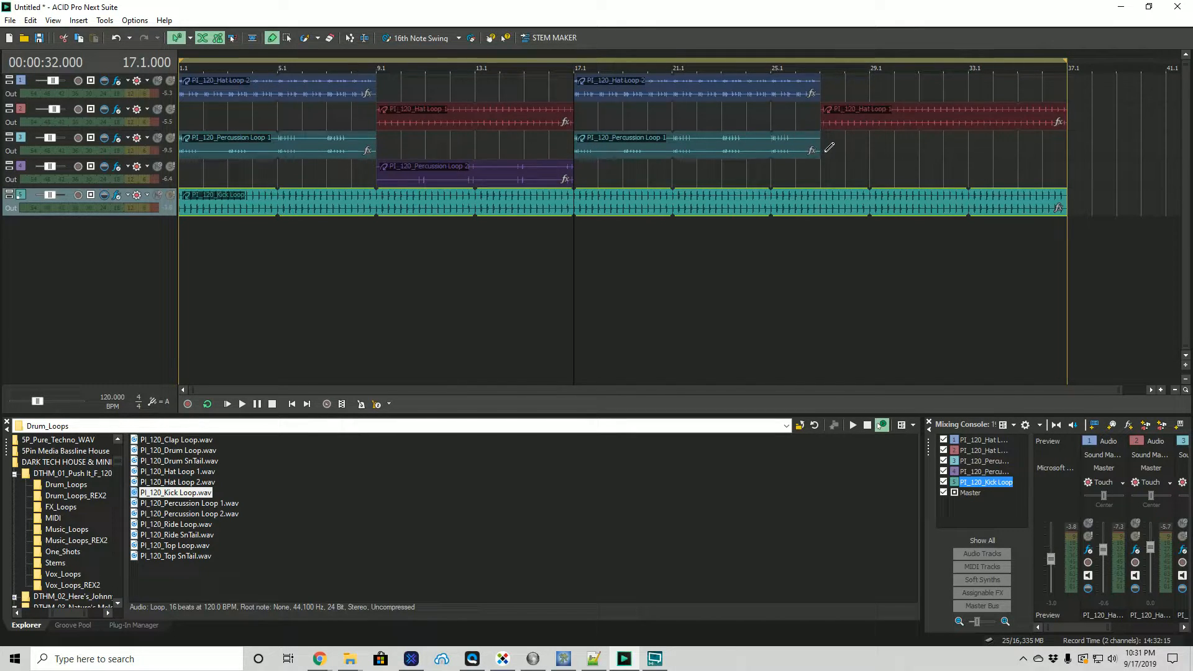
mouse_move(881, 146)
mouse_down()
mouse_move(920, 146)
mouse_move(818, 140)
mouse_move(922, 143)
mouse_move(779, 136)
mouse_move(898, 164)
mouse_up()
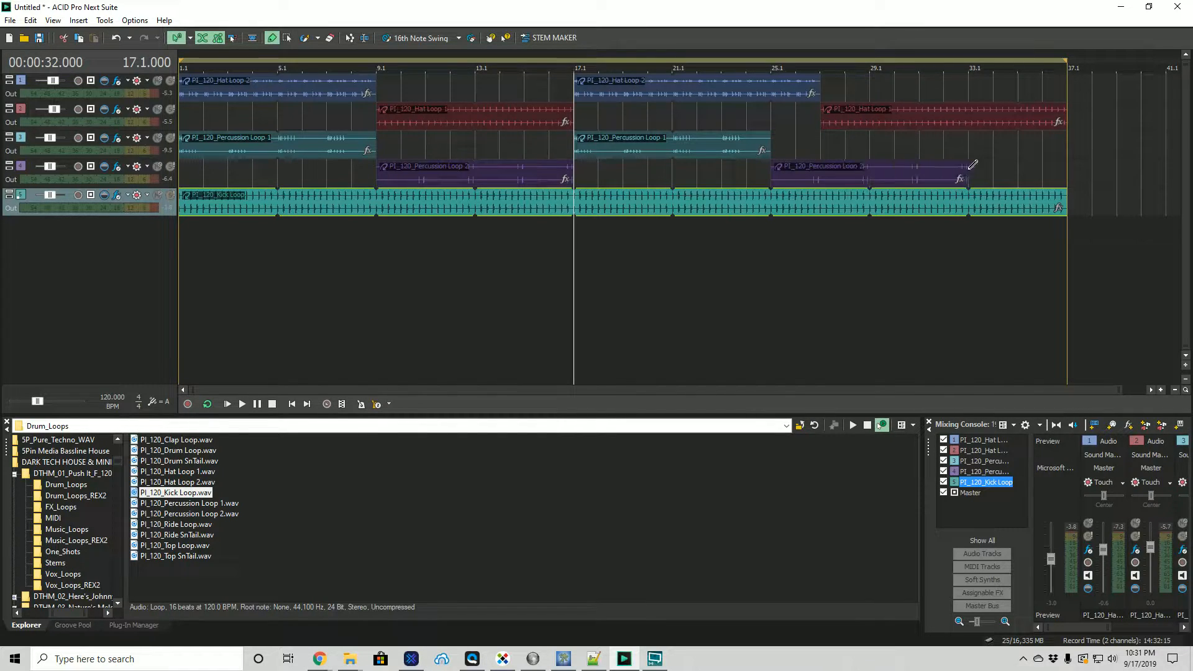
drag(1044, 169, 1069, 171)
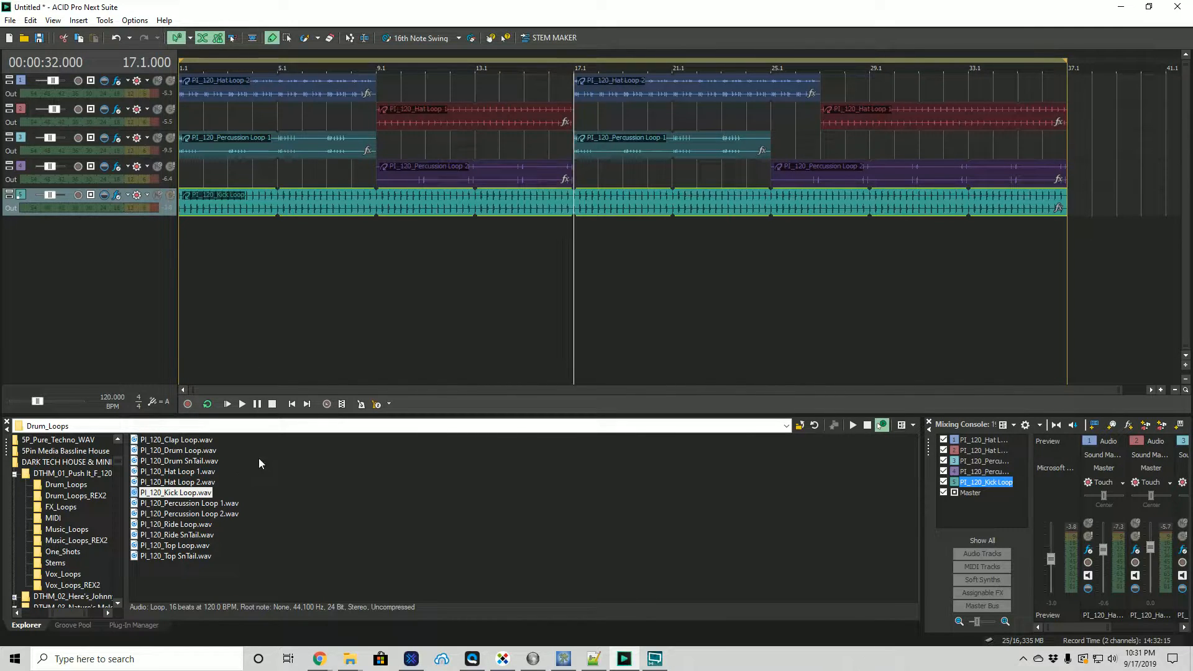
Play the arrangement from measure 2.1, raise the Hat Loop 2 track's volume to -4.2 dB, and check the system speaker volume.
click(208, 320)
click(240, 404)
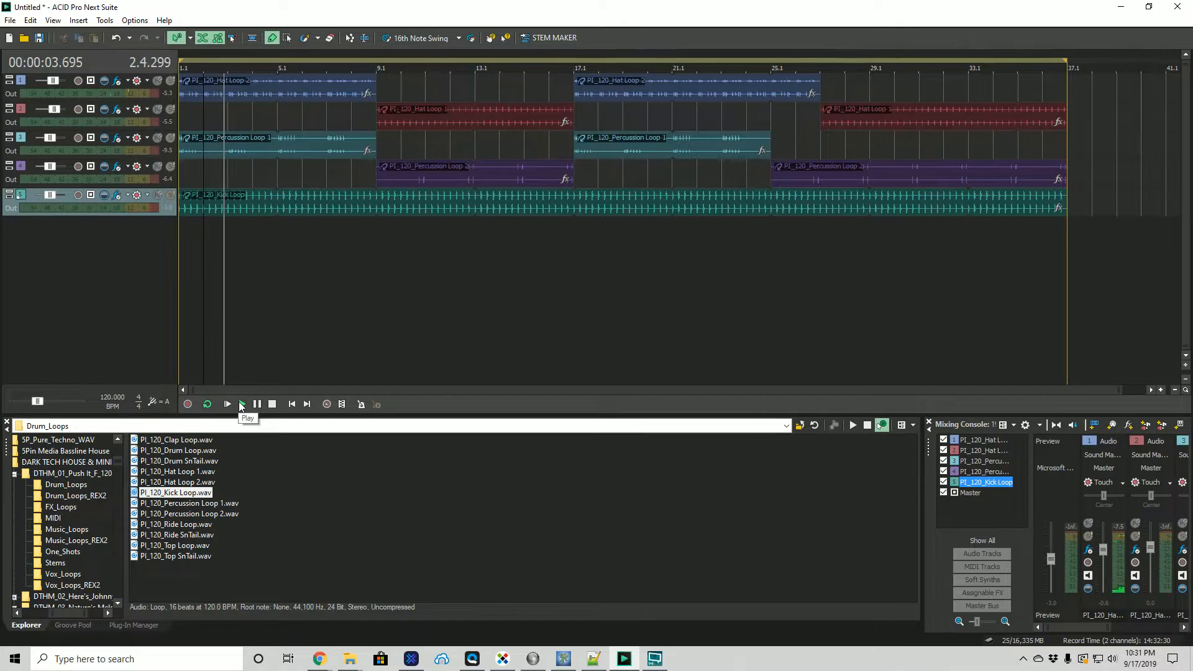
drag(1103, 552, 1103, 548)
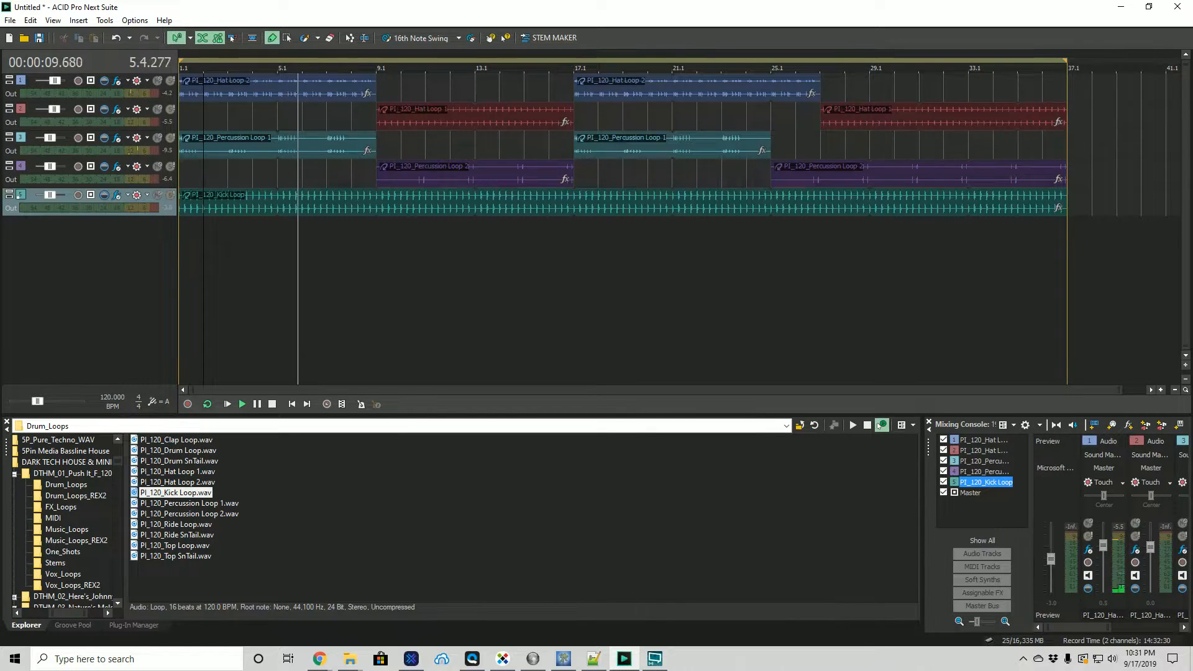
click(1112, 659)
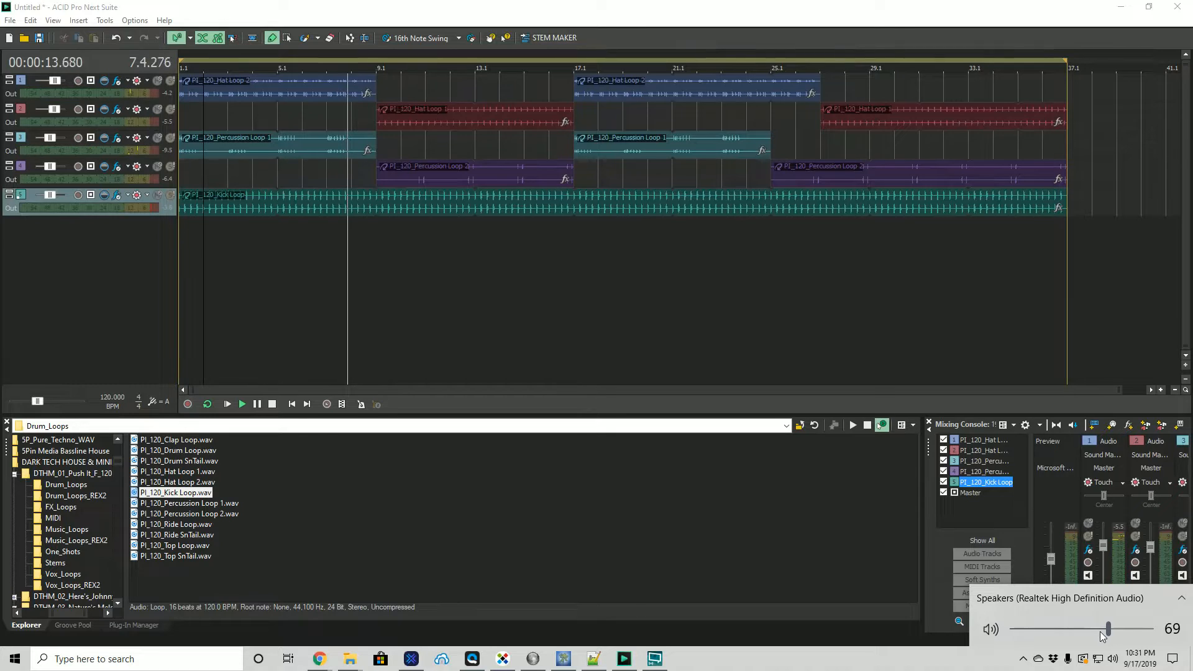
click(696, 562)
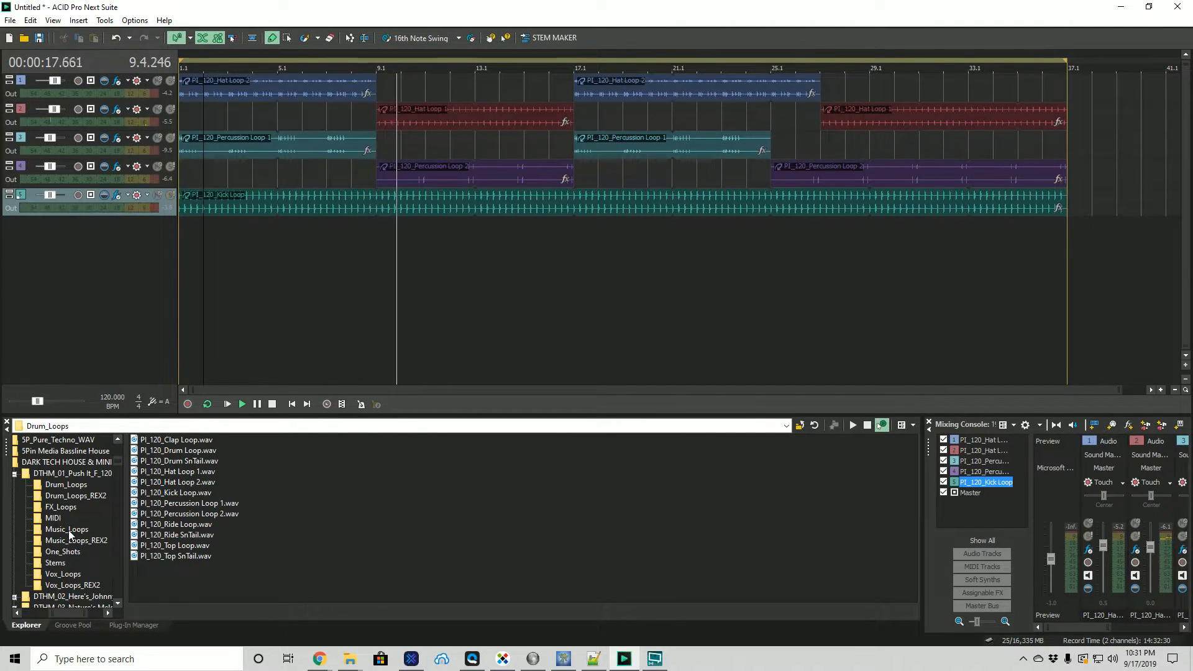
Preview the bassline stem from the Push It Stems folder and FX 4 SnTail and FX 2 SnTail from FX_Loops during playback.
click(56, 565)
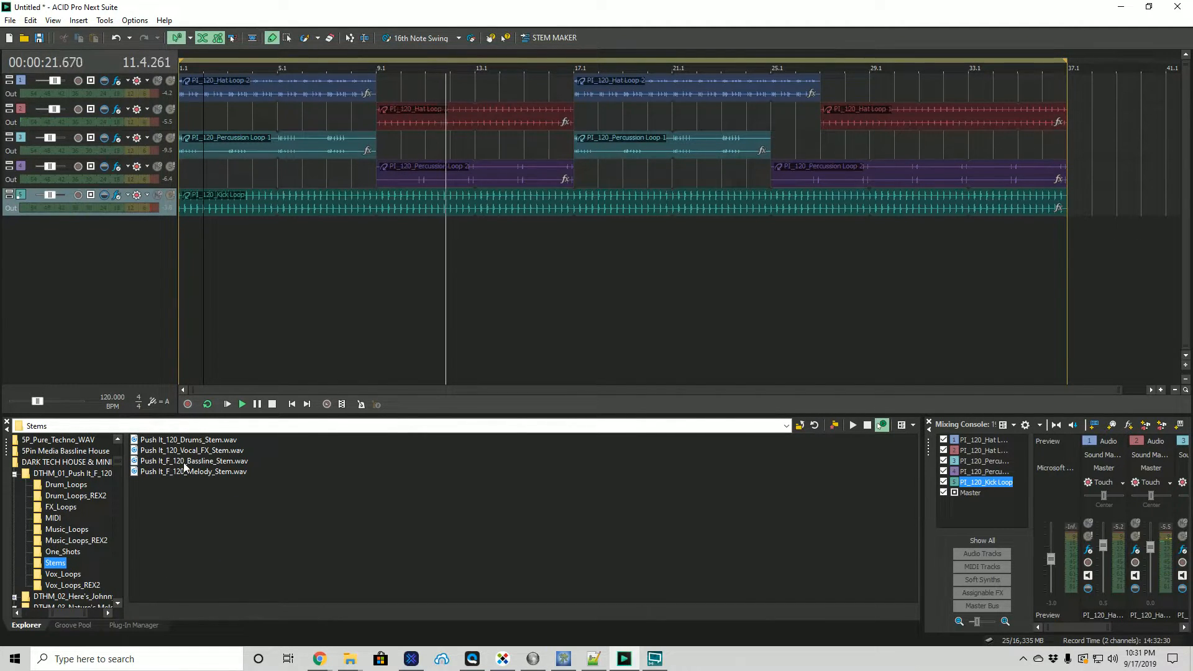
click(187, 455)
click(187, 460)
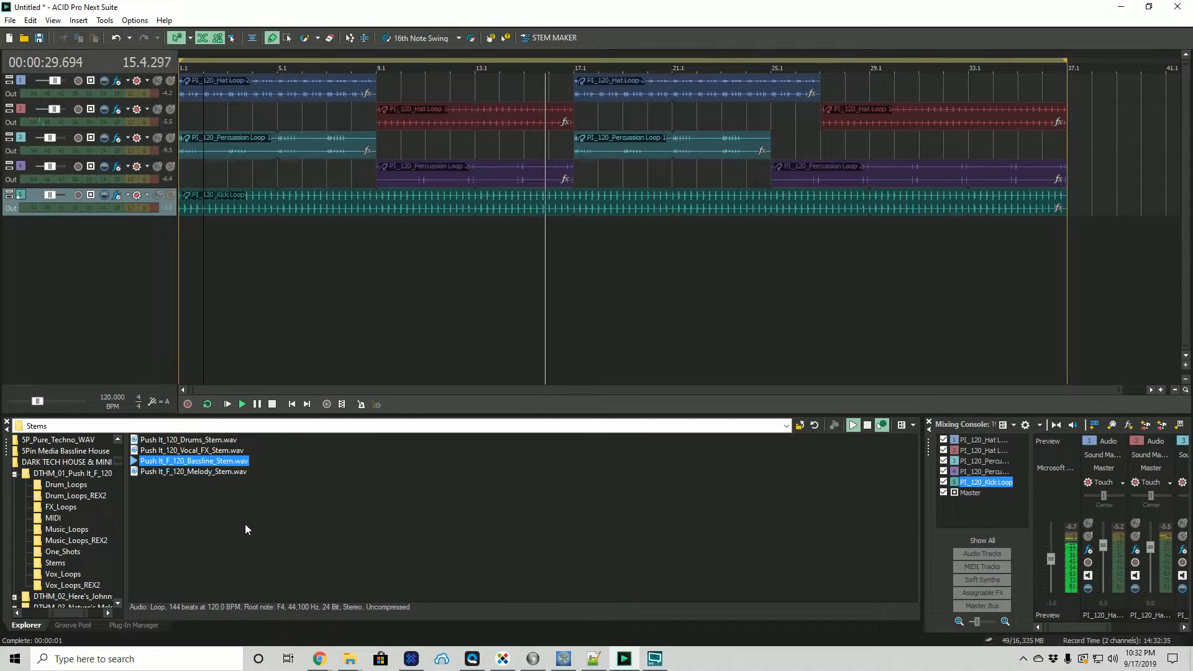
click(67, 508)
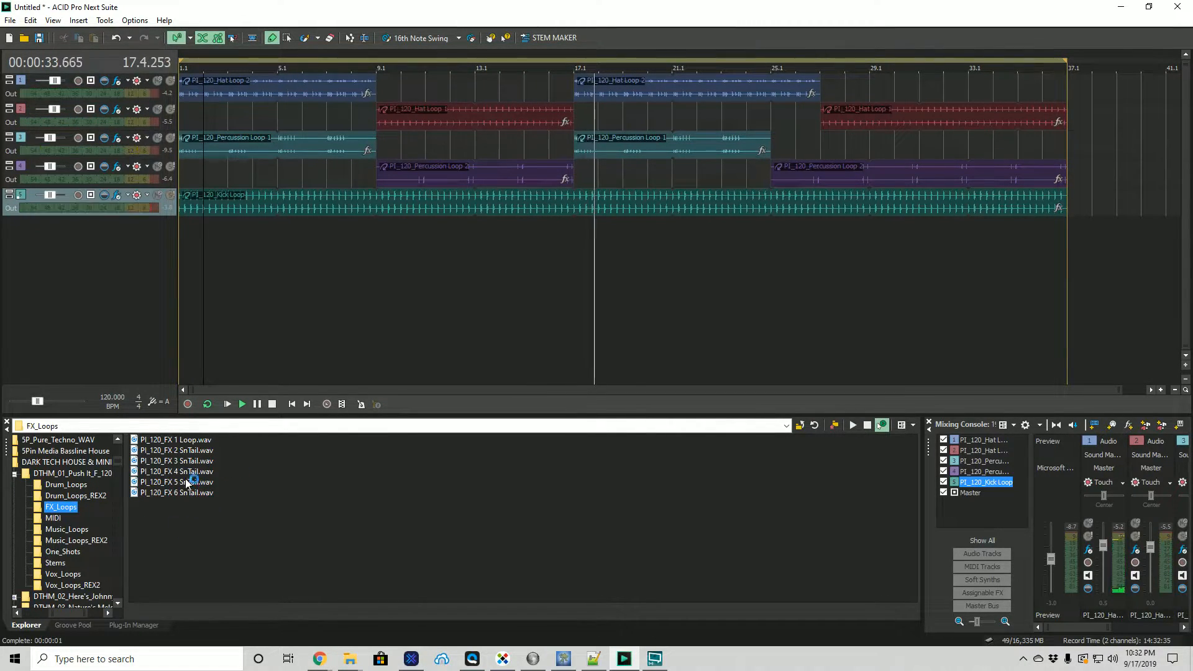
click(186, 472)
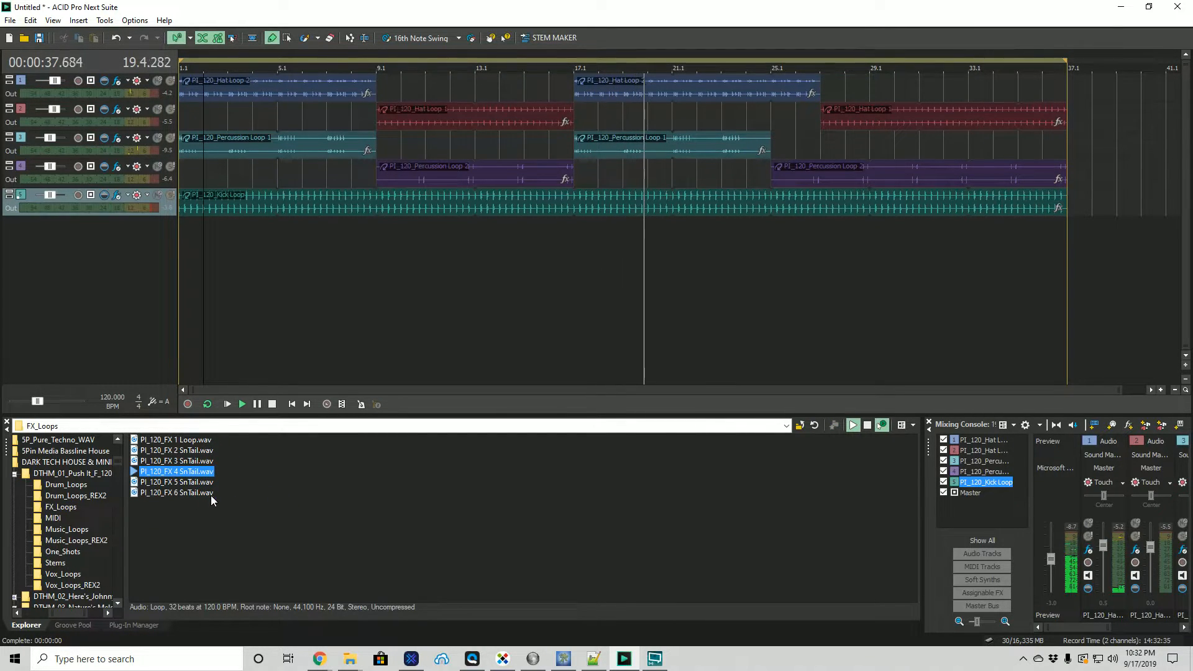
click(201, 452)
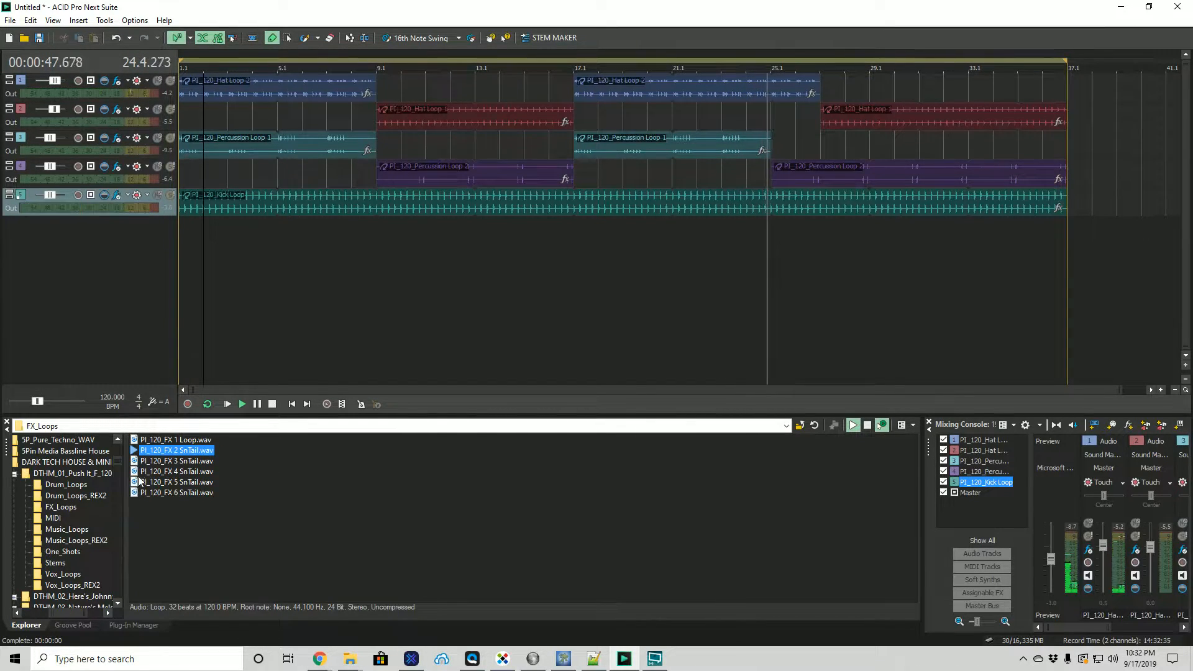
Preview PI_120_Synth FX.wav and PI_F_120_Bassline Loop.wav from the Push It Music_Loops folder during playback.
click(56, 529)
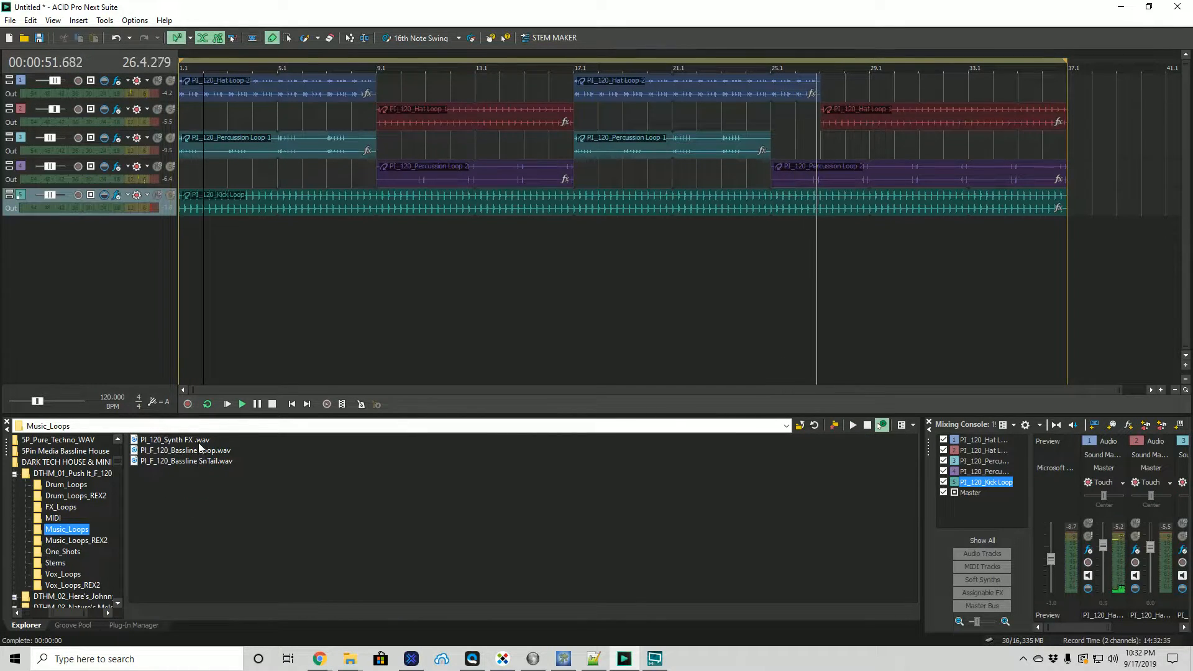
click(199, 440)
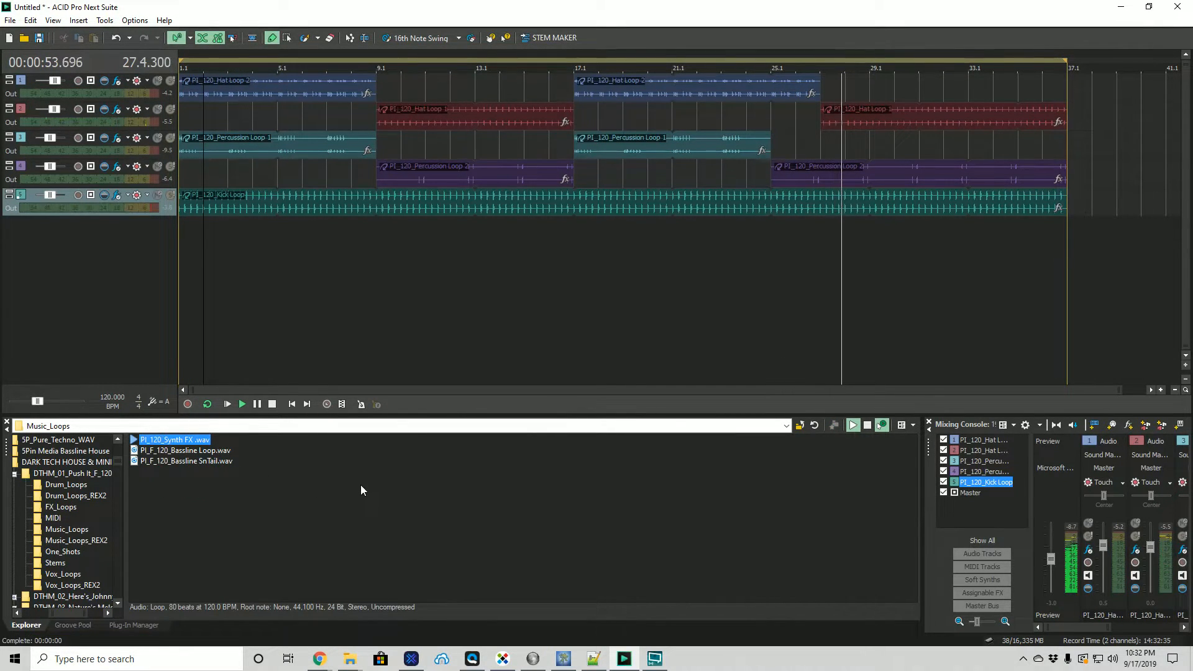
key(Down)
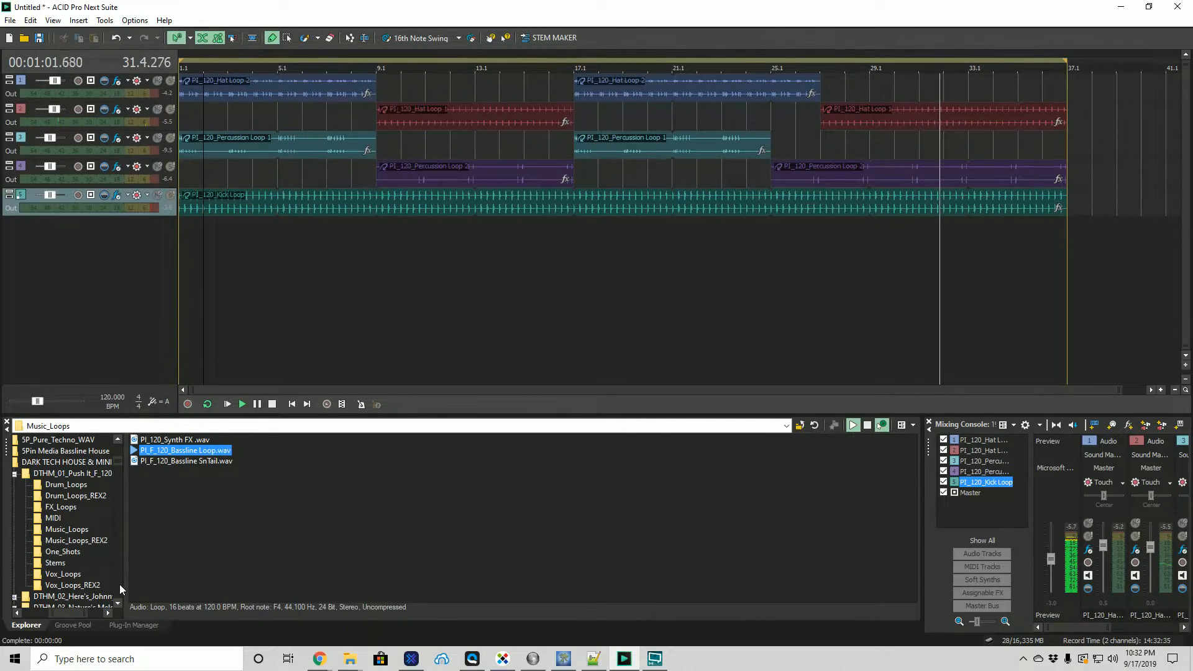
Browse the Stems and Music_Loops folders of the DTHM_02 pack and preview HJ_A_121_Bassline Loop.wav during playback.
scroll(117, 461, down, 2)
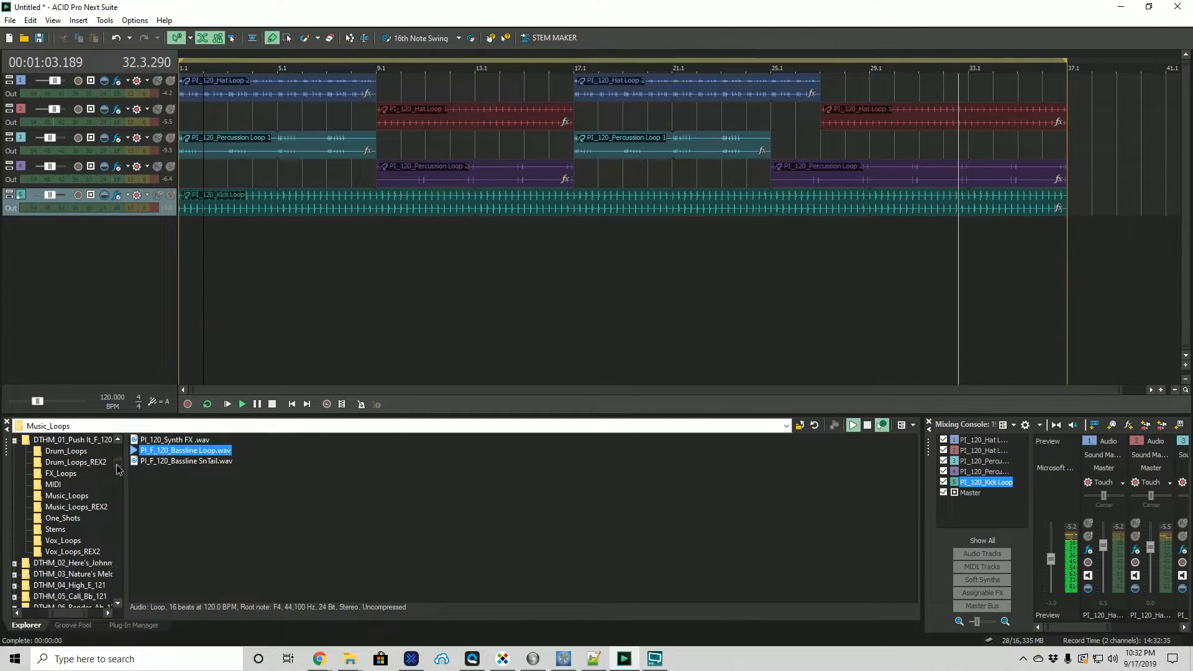
click(15, 519)
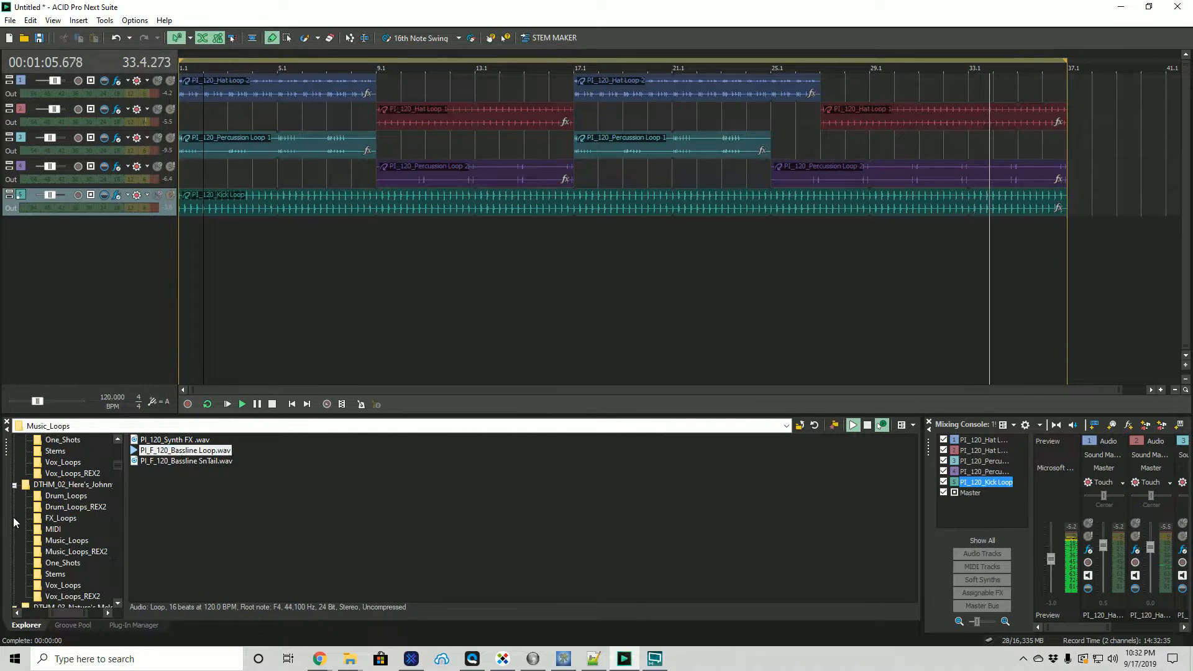
click(70, 574)
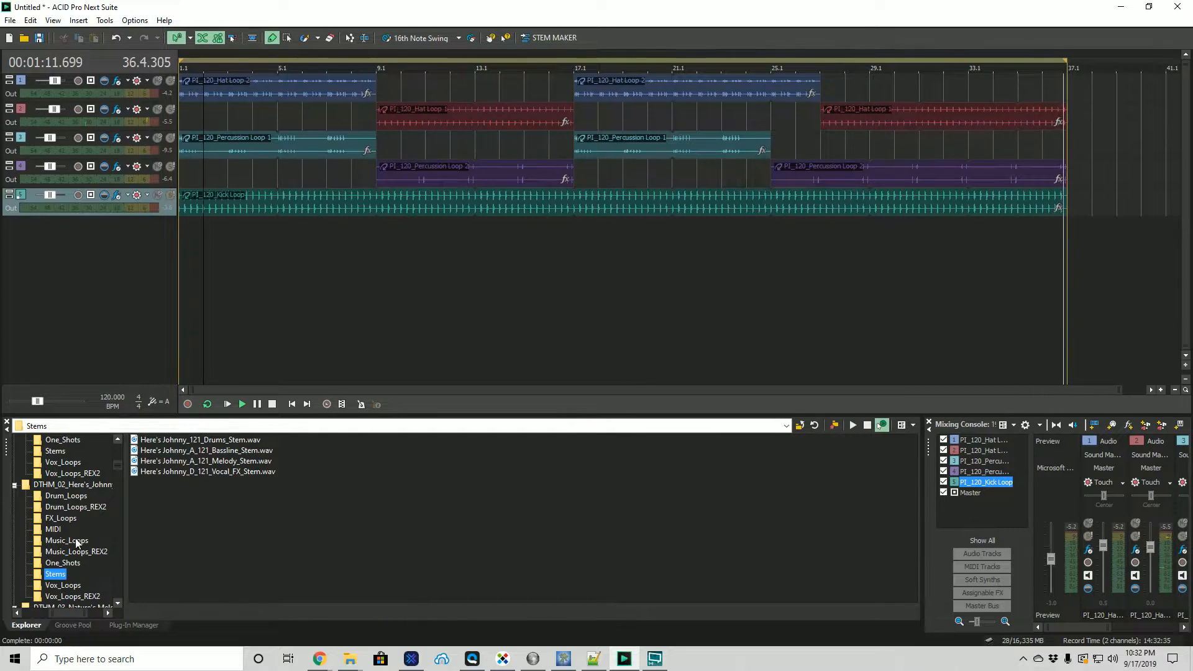
click(64, 541)
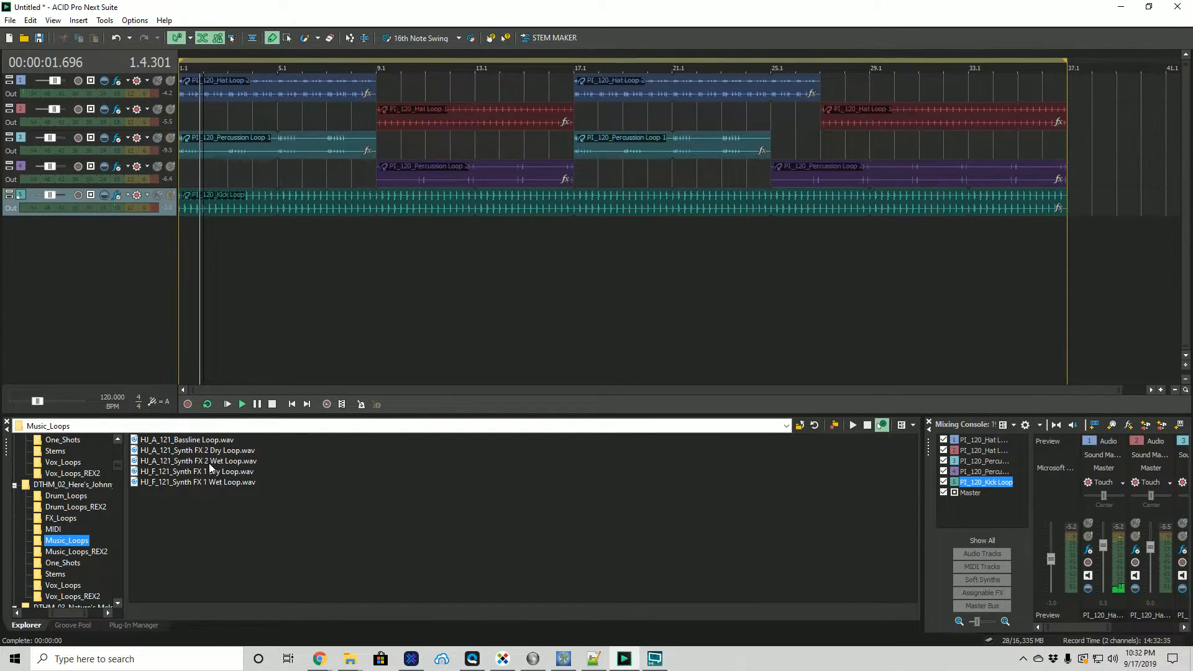
click(201, 441)
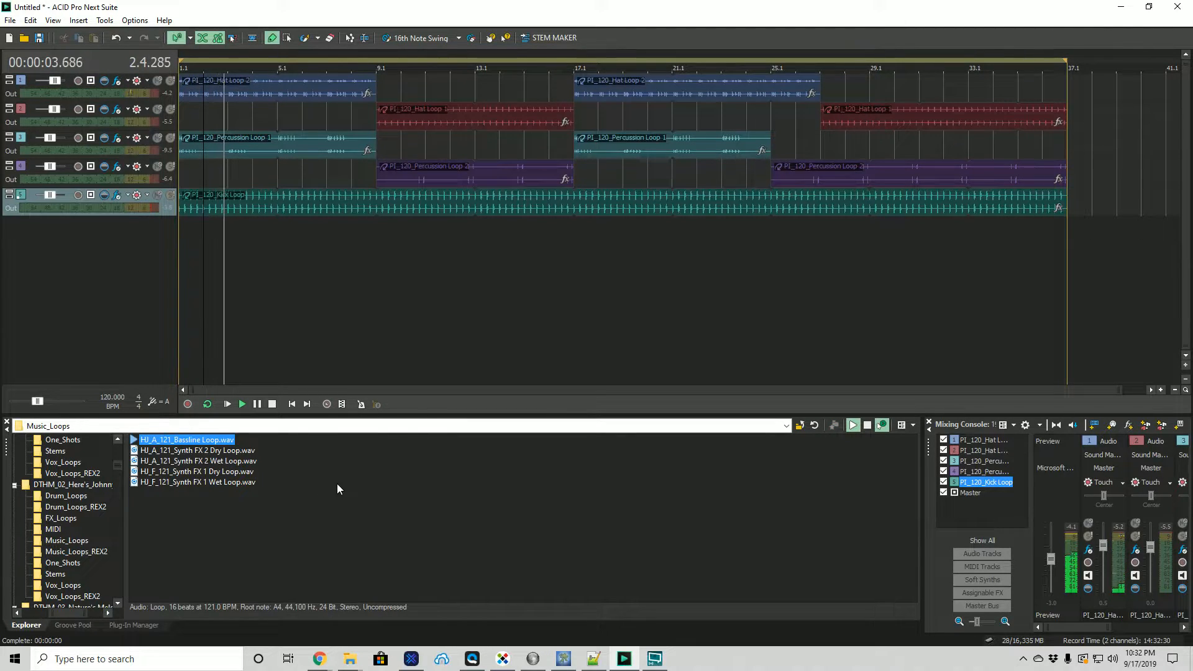
Preview NM_D_119_Bassline Loop 1.wav and NM_G_119_Bassline Loop 2.wav from the DTHM_03 Music_Loops folder, restarting playback from the beginning.
drag(117, 467, 117, 476)
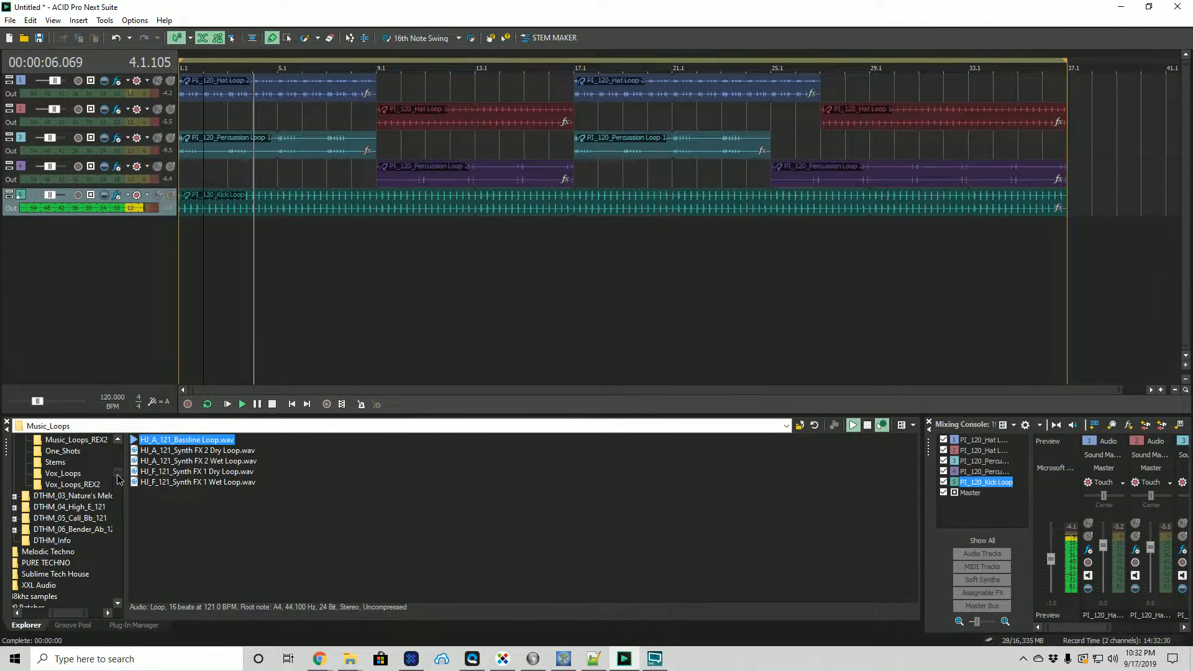
click(14, 496)
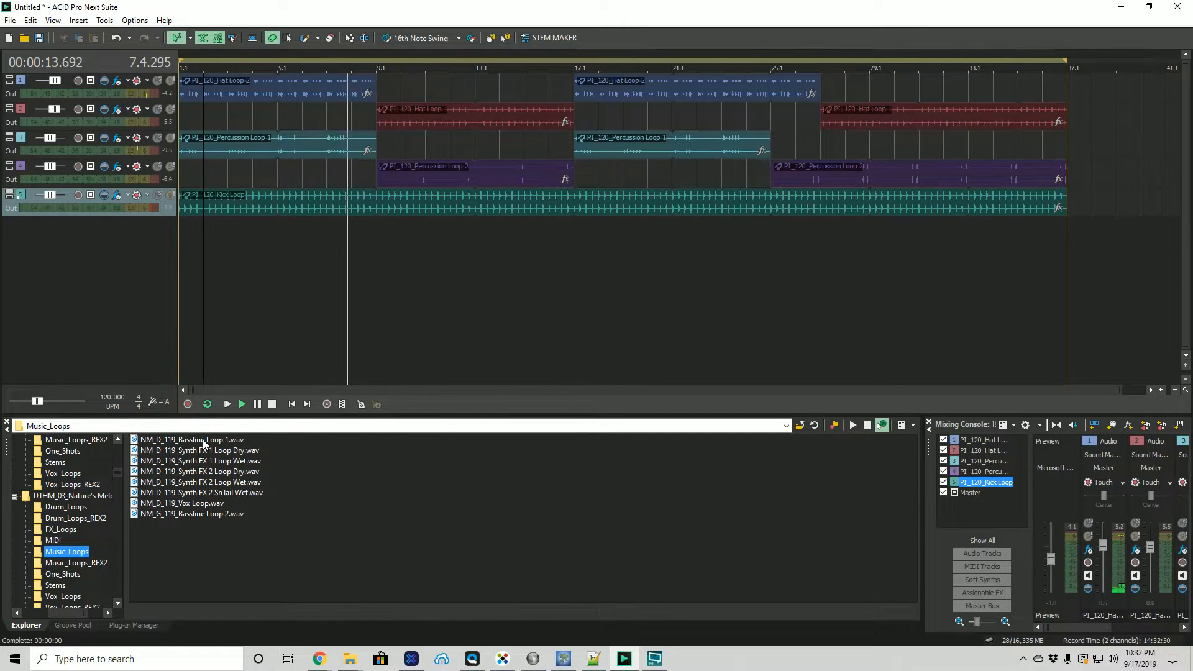
click(204, 442)
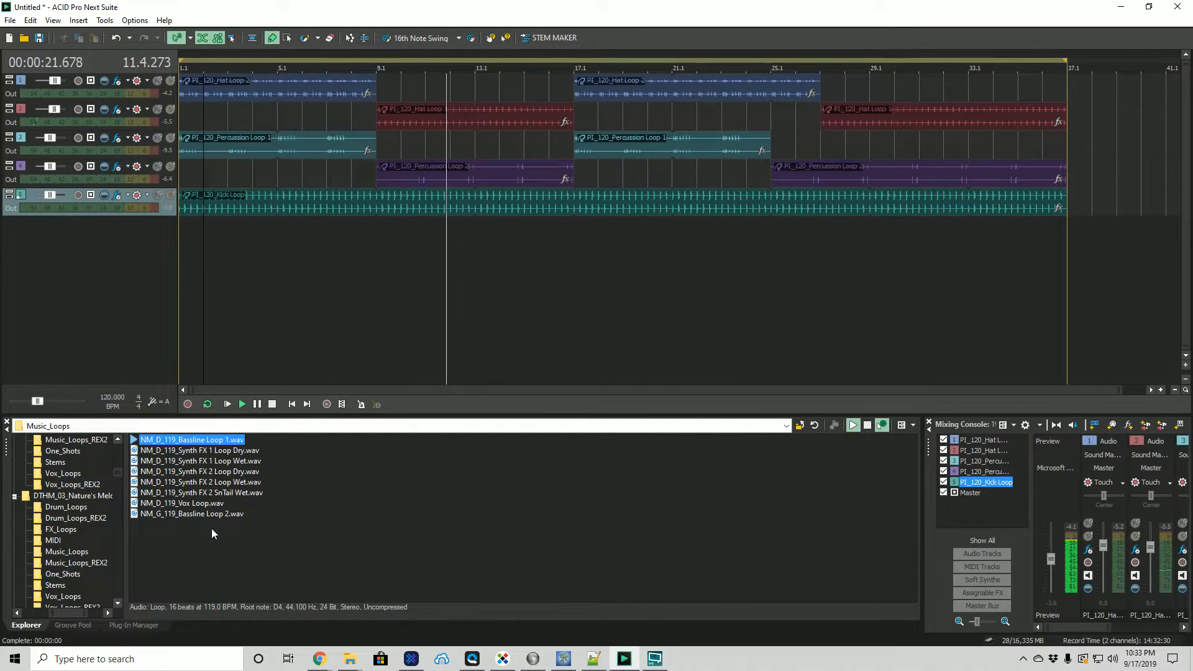
click(181, 299)
click(196, 440)
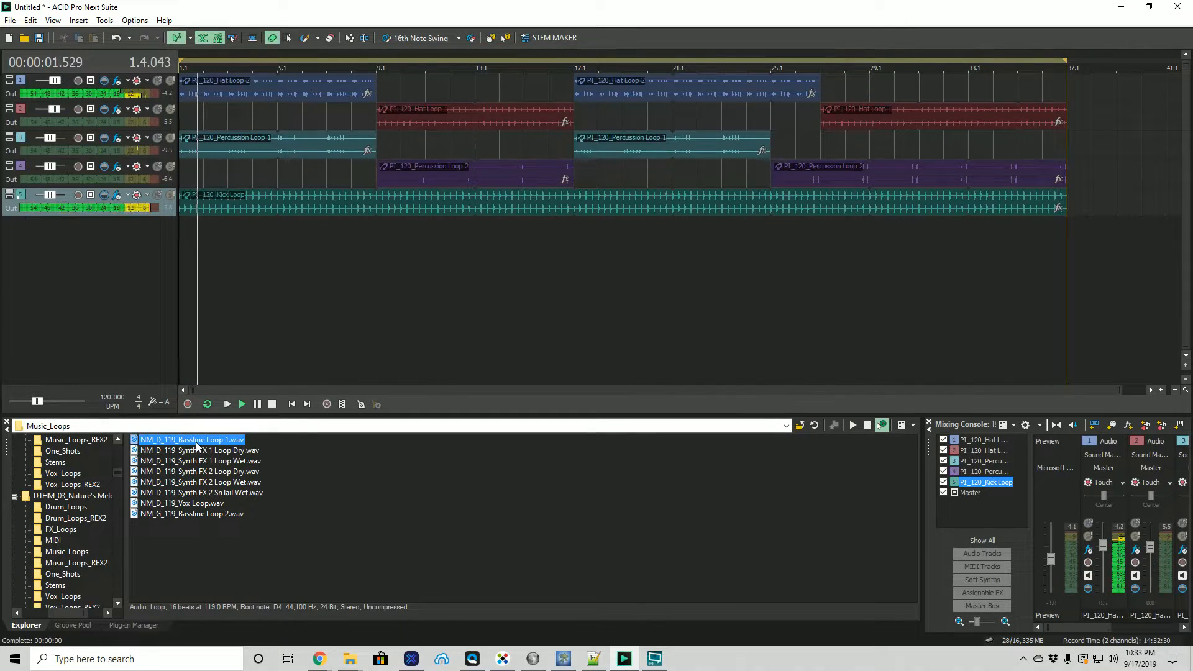
click(192, 515)
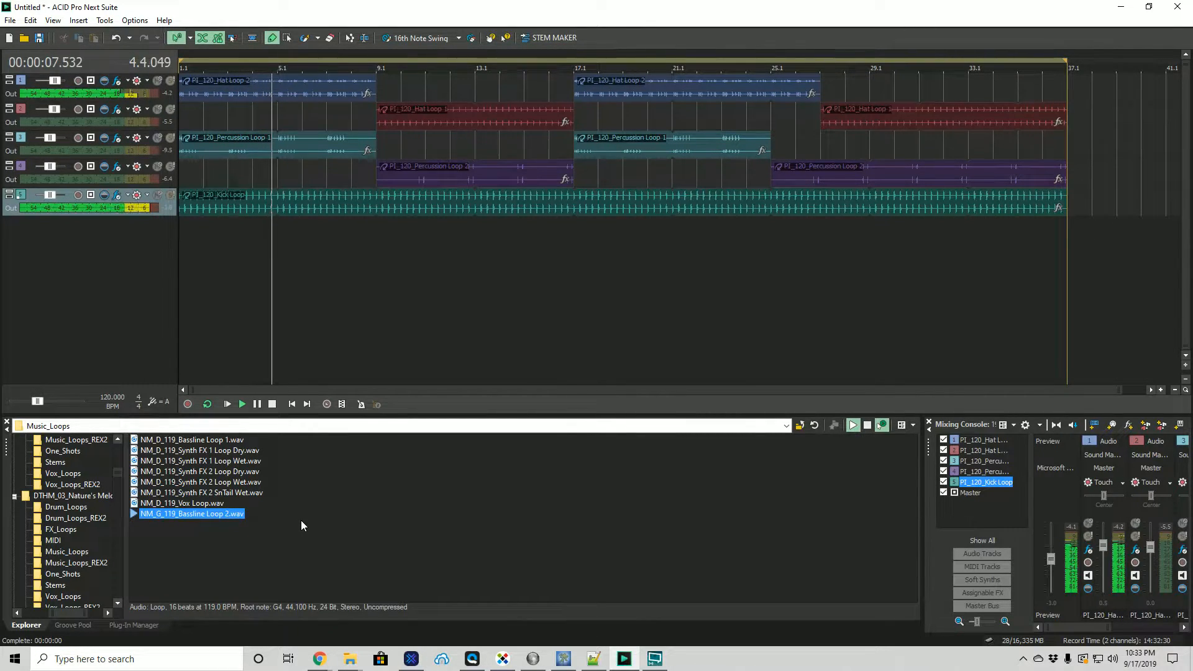
Add NM_G_119_Bassline Loop 2.wav and NM_D_119_Bassline Loop 1.wav as new tracks, filling measures 1.1 to 9.1 and 9.1 to 17.1 respectively.
drag(221, 519, 109, 311)
drag(274, 224, 376, 224)
drag(187, 440, 501, 304)
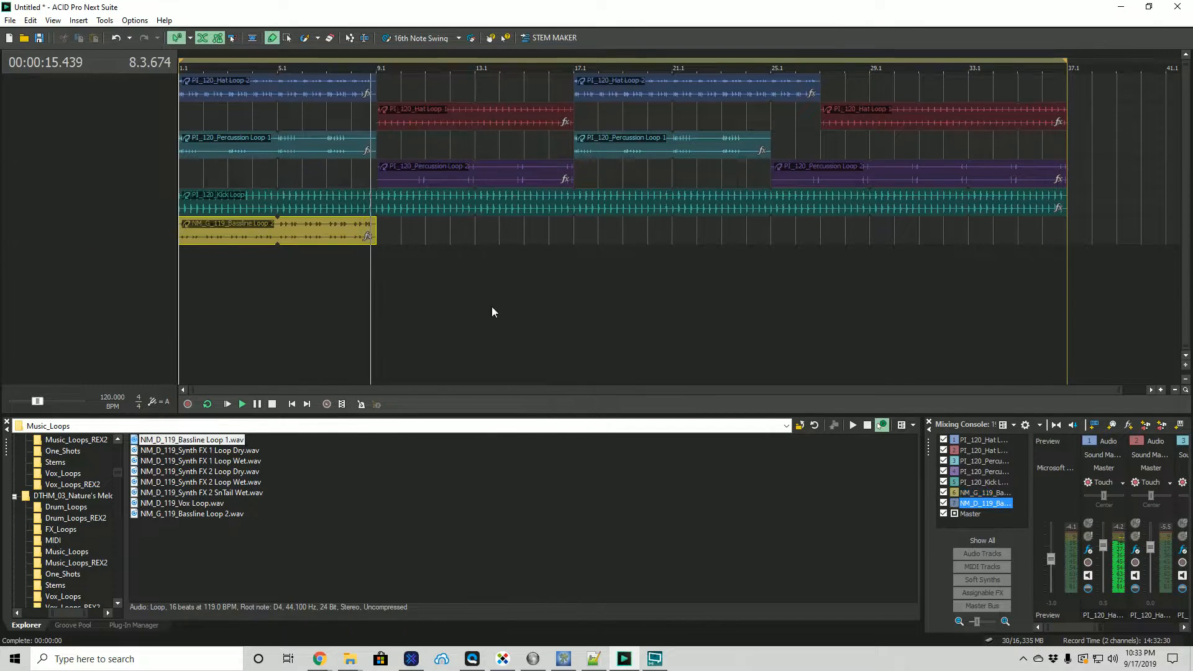
mouse_move(566, 267)
mouse_down()
mouse_move(418, 273)
mouse_move(591, 266)
mouse_move(564, 266)
mouse_up()
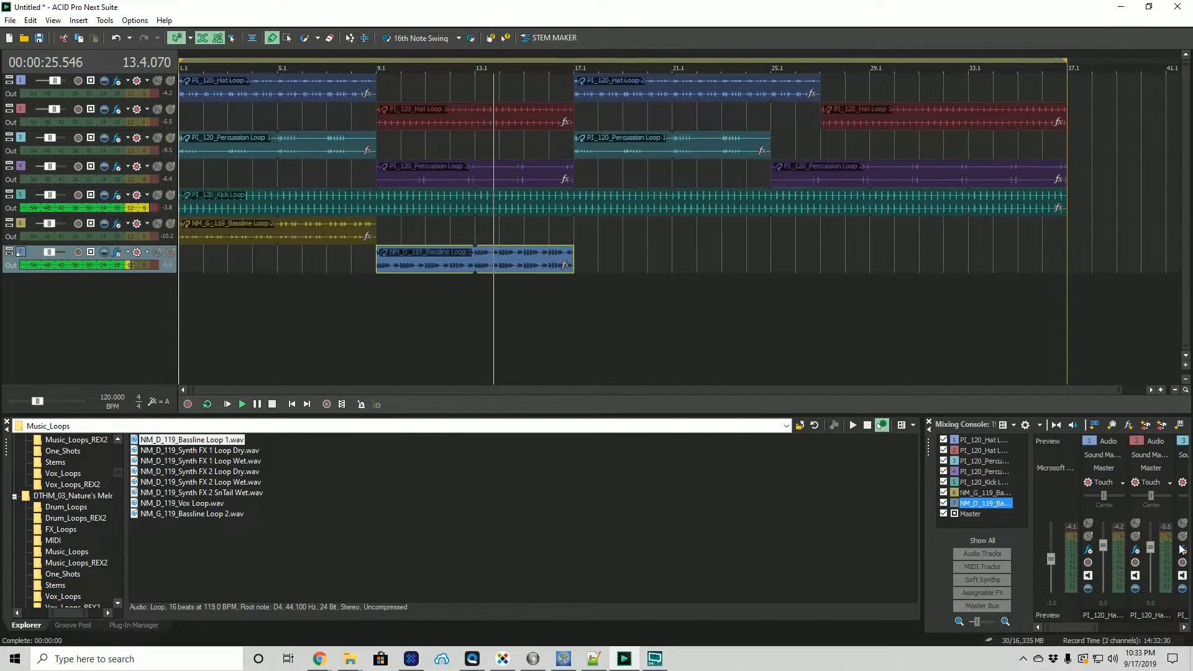
Raise the mixer volume of the two hat loop tracks.
drag(1151, 547, 1106, 538)
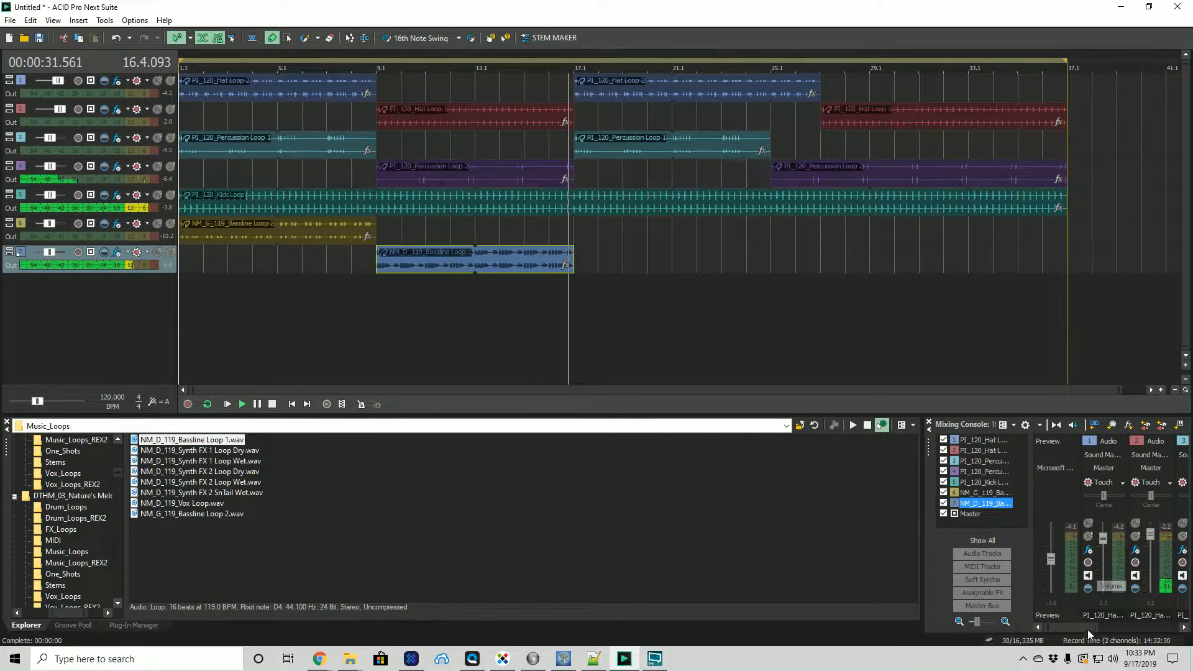
Paint Bassline Loop 2 across measures 17.1 to 25.1 and Bassline Loop 1 across 25.1 to 37.1, and stop playback.
mouse_move(577, 232)
mouse_down()
mouse_move(823, 233)
mouse_move(779, 233)
mouse_up()
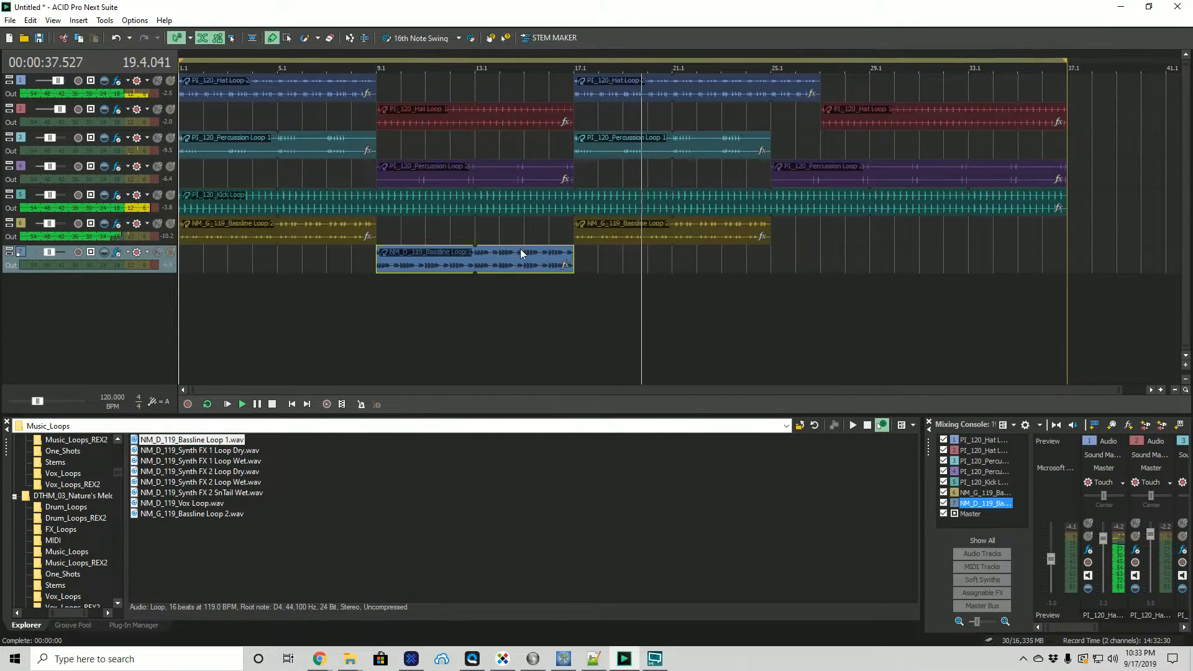
drag(777, 259, 1073, 262)
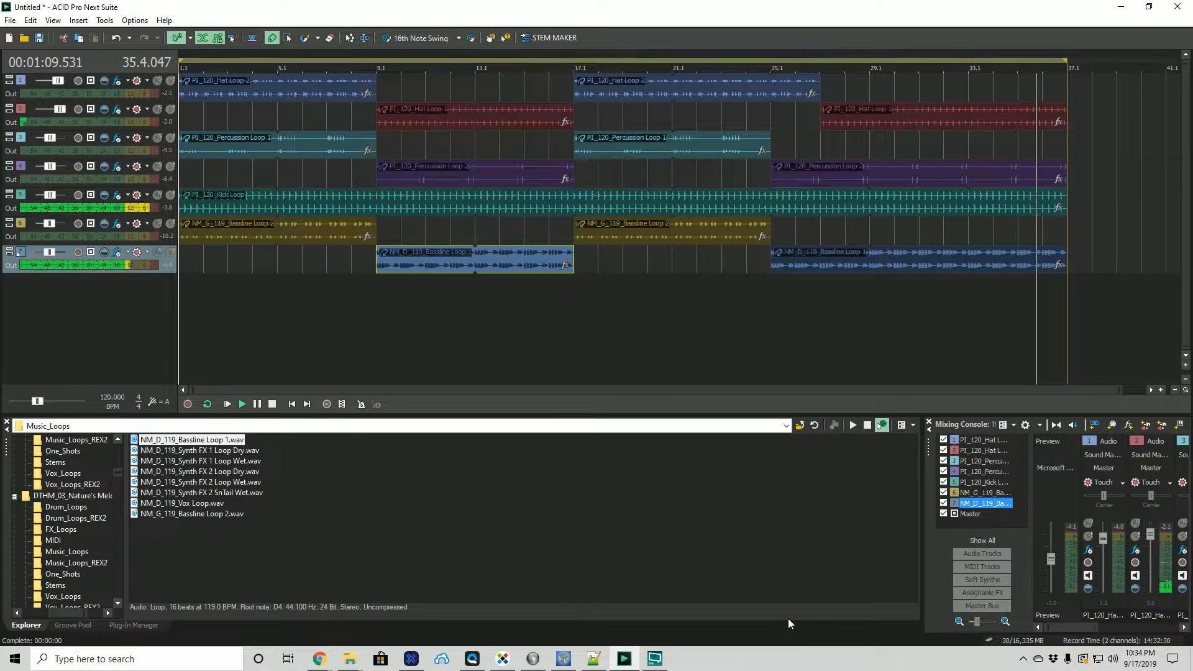
click(266, 406)
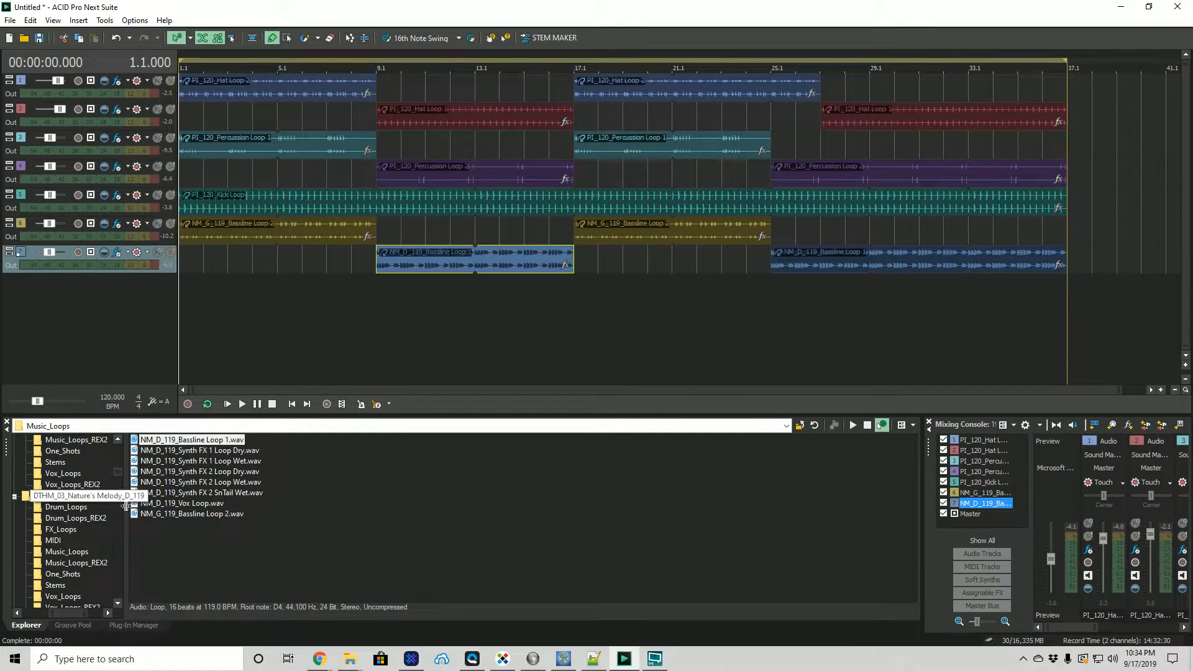
Preview PI_120_Hat Loop 2.wav and PI_120_Percussion Loop 1.wav from the Push It pack's Drum_Loops folder.
drag(118, 442, 118, 441)
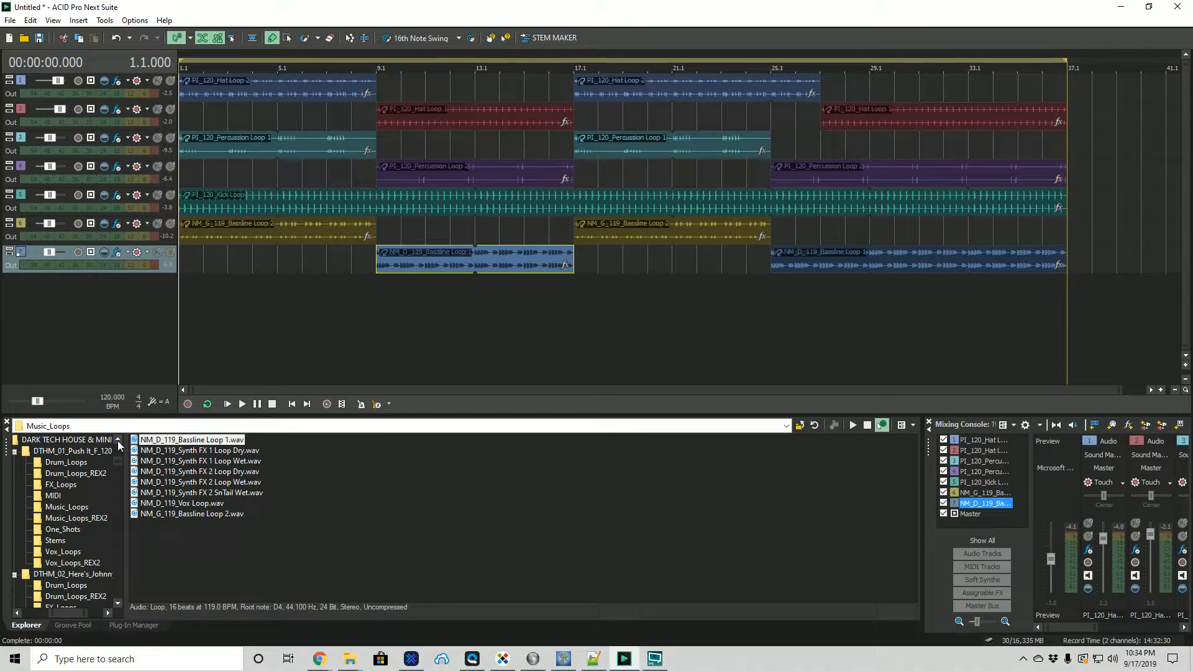
click(73, 465)
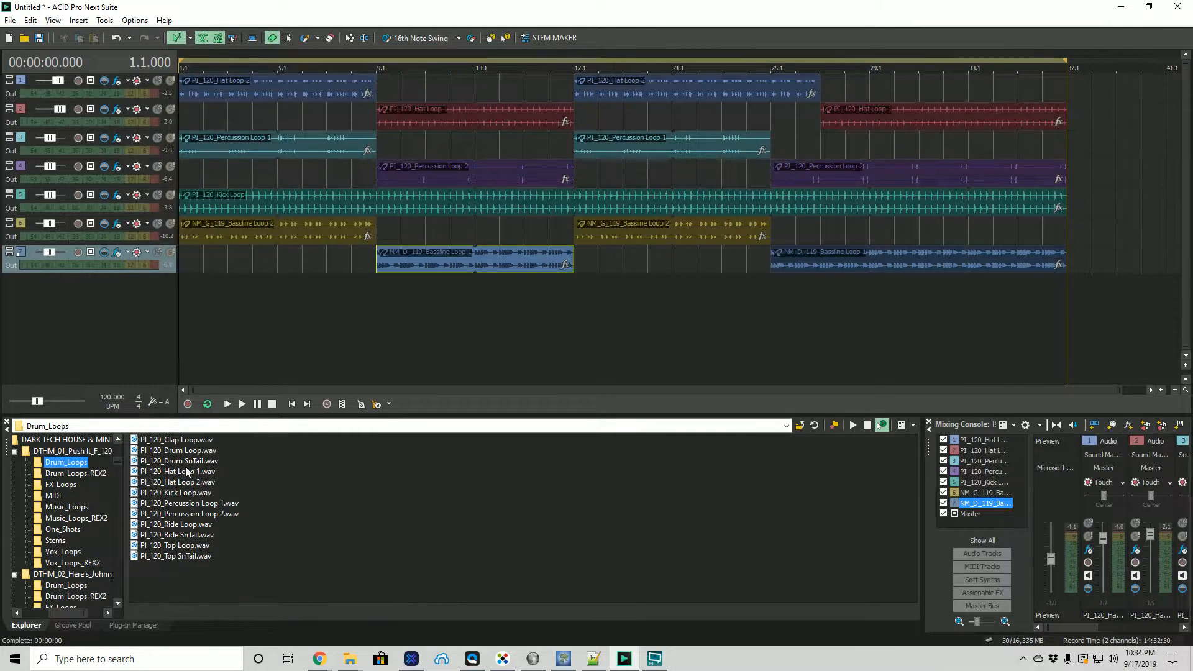
click(192, 482)
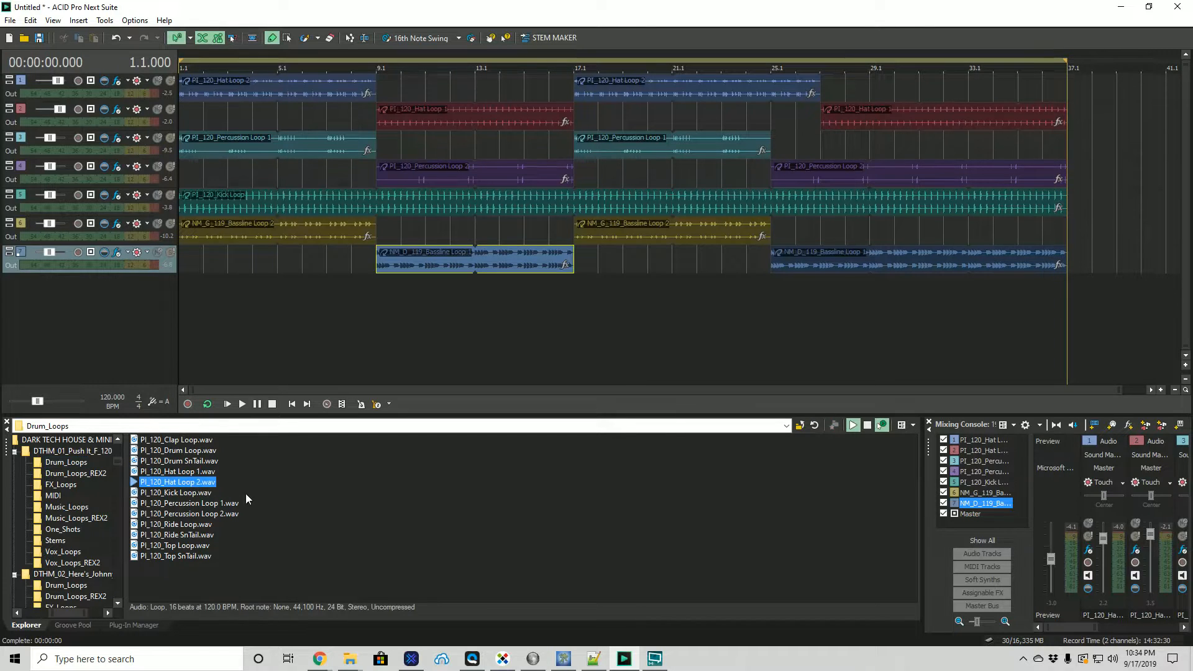
click(320, 535)
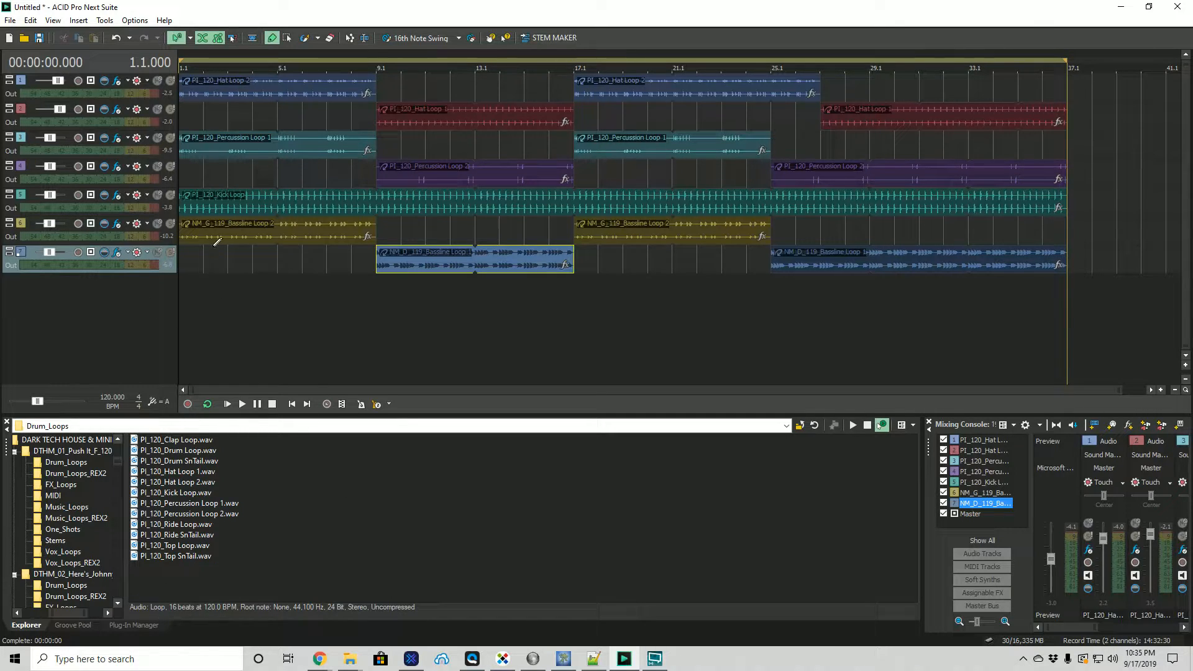
click(206, 504)
click(307, 534)
Preview NM_G_119_Bassline Loop 2.wav from the DTHM_03 pack's Music_Loops folder.
scroll(118, 603, down, 7)
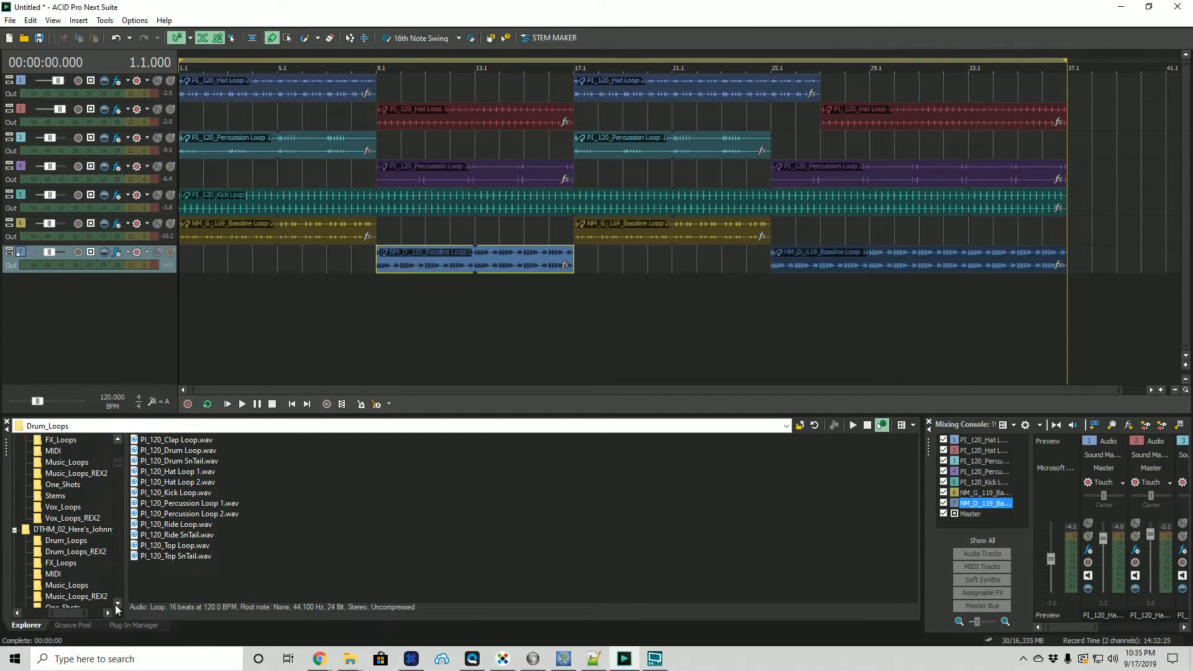
click(117, 606)
scroll(118, 602, down, 7)
click(77, 585)
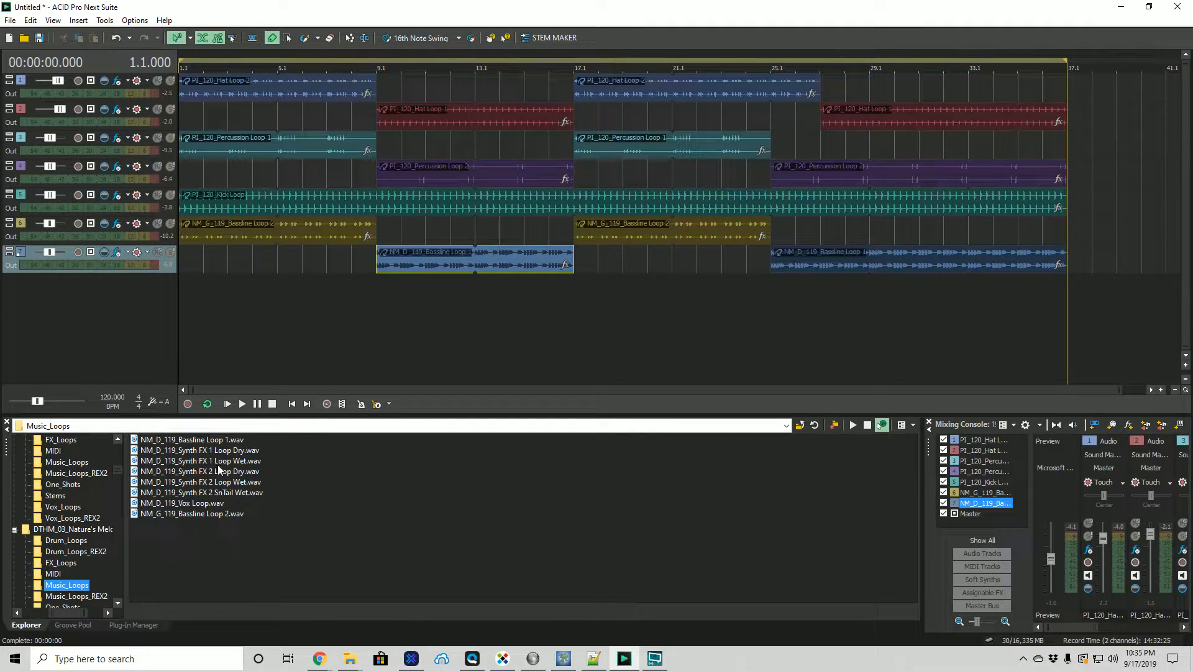
click(218, 516)
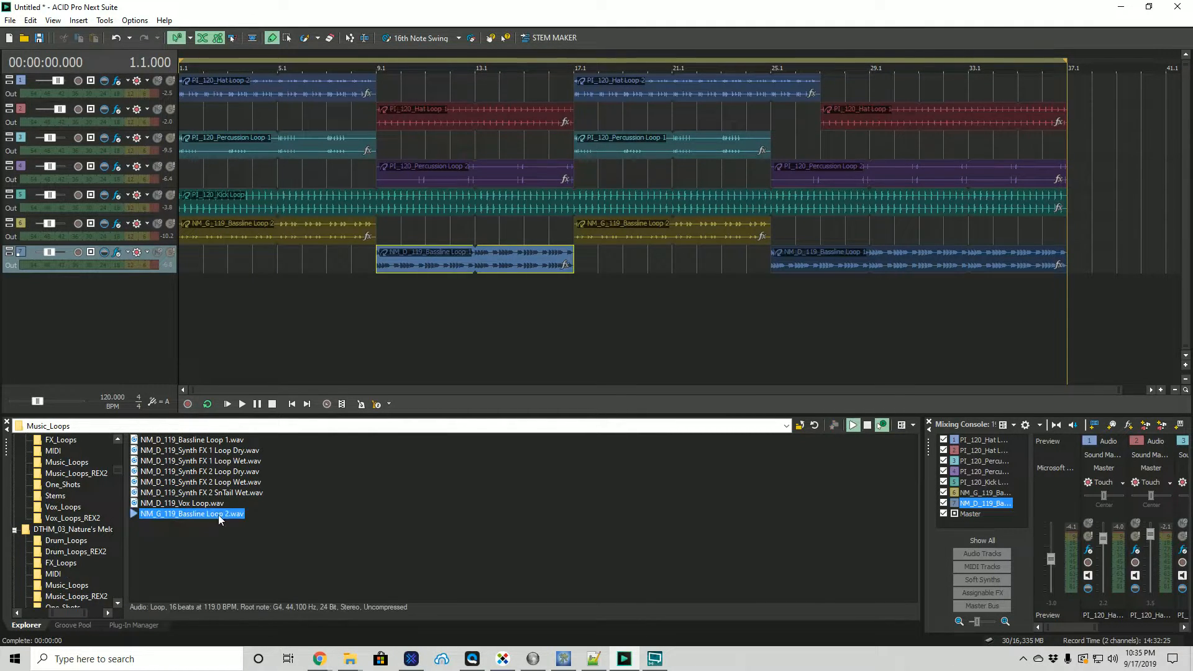
click(500, 537)
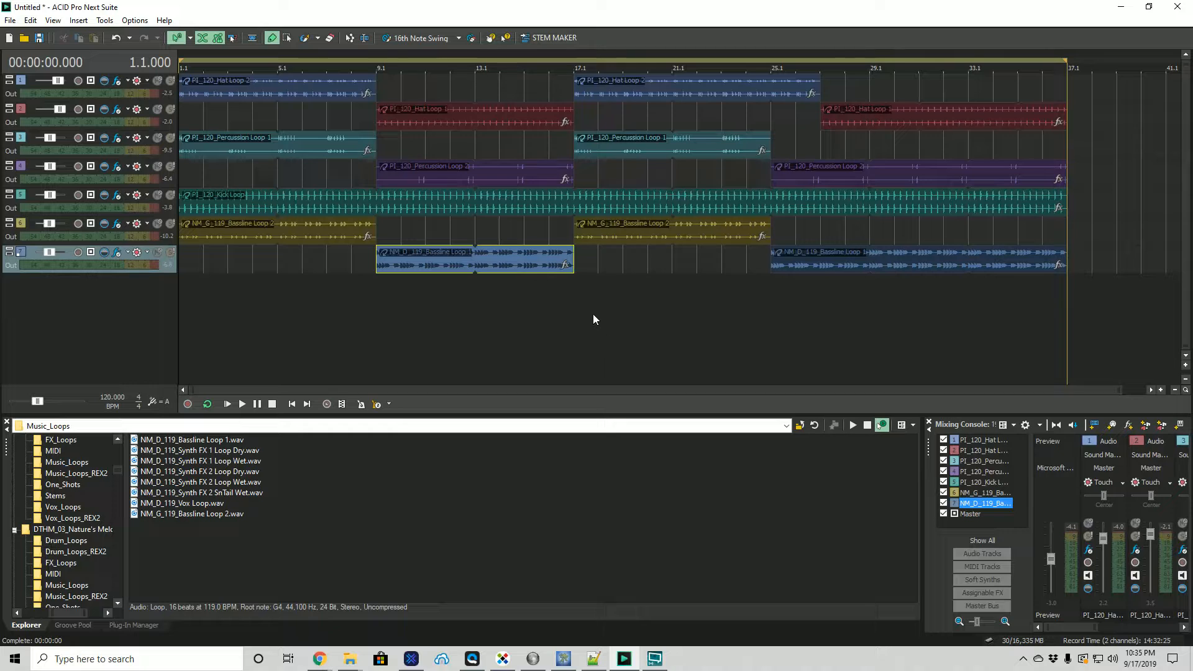
Shift the second Bassline Loop 2 event slightly later than measure 17.1 and move it back to 17.1.
scroll(609, 307, up, 15)
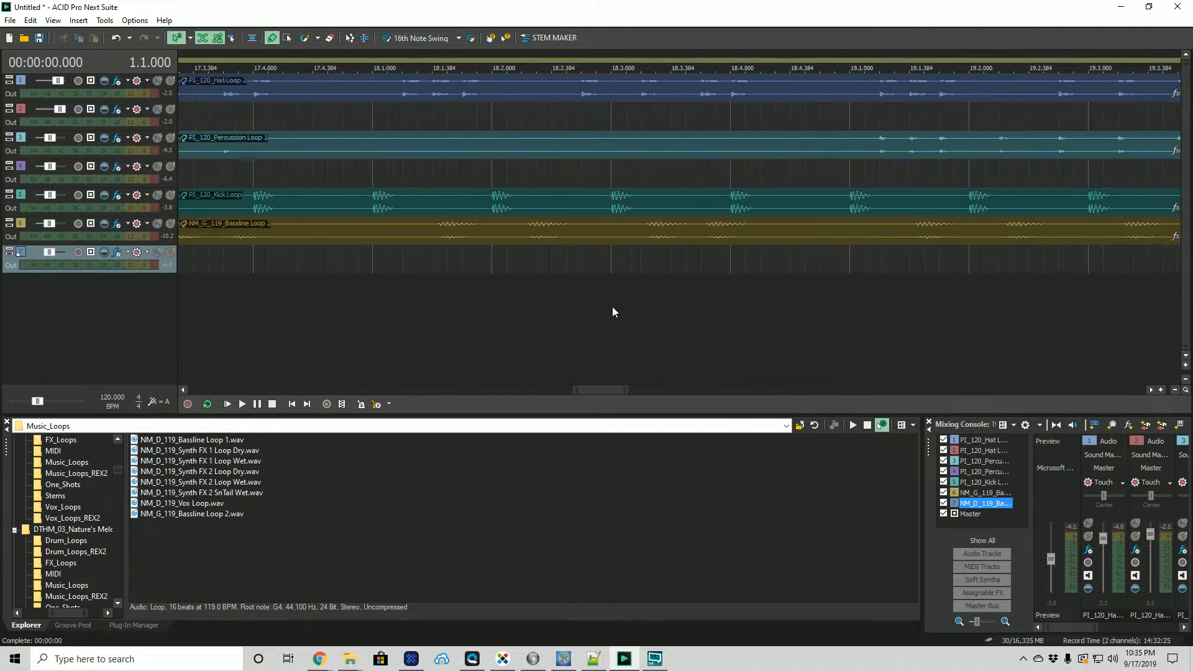
drag(584, 389, 552, 389)
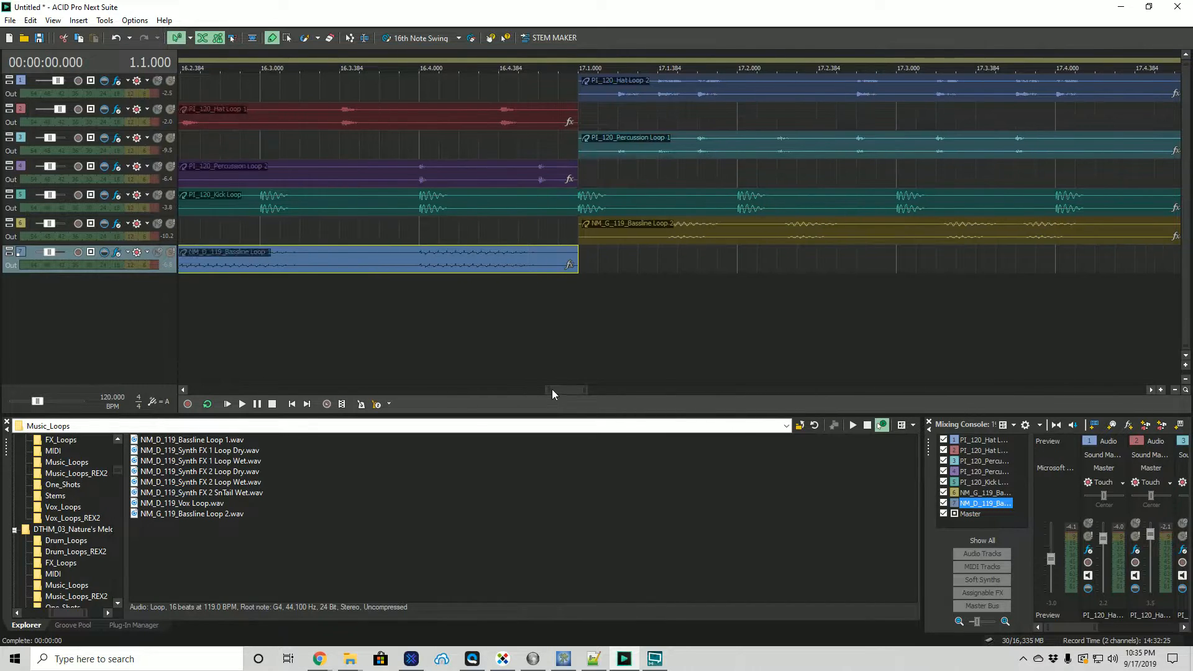
scroll(596, 329, up, 4)
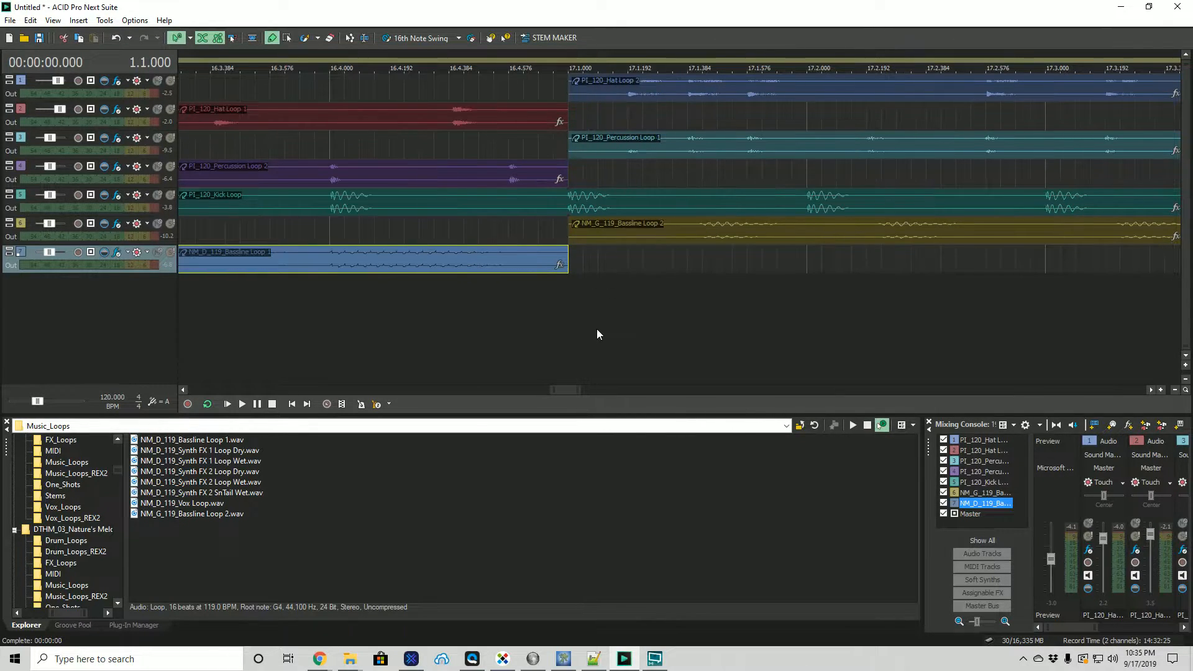
scroll(598, 330, up, 2)
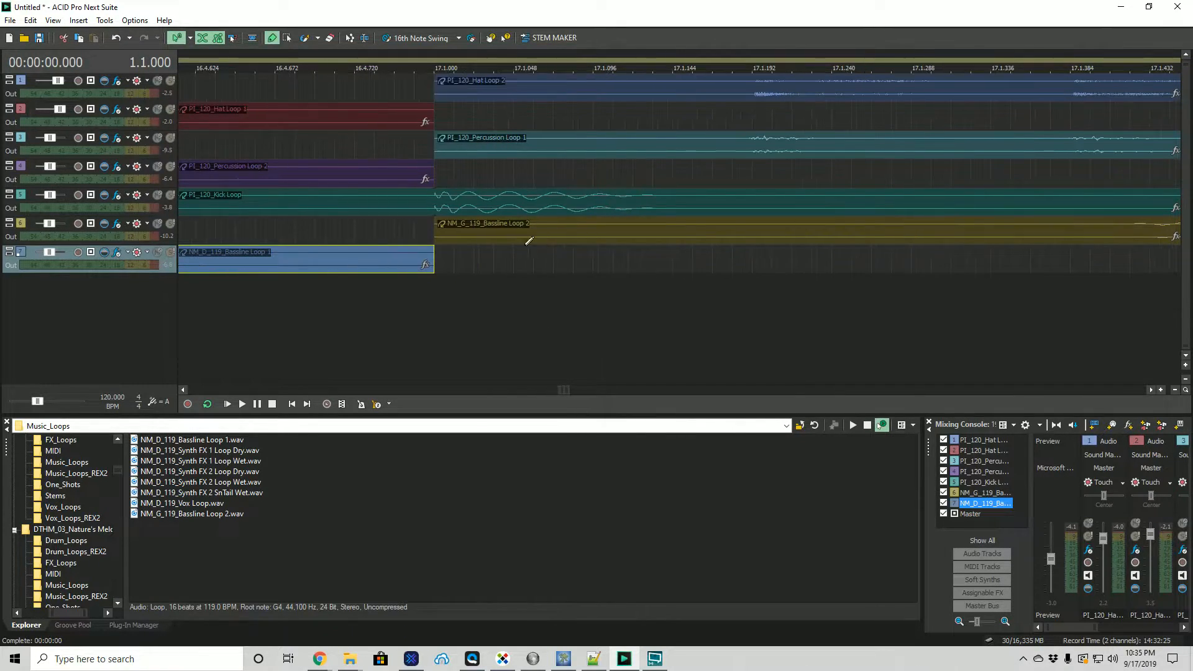
click(480, 238)
drag(479, 239, 494, 240)
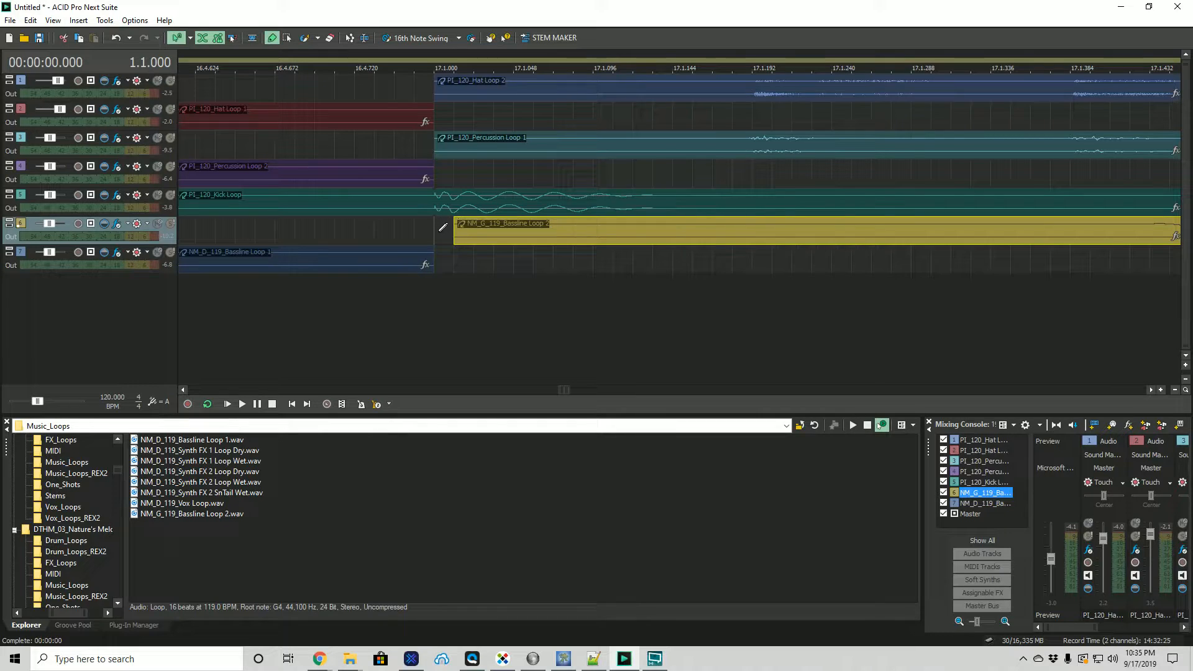
drag(535, 232, 521, 238)
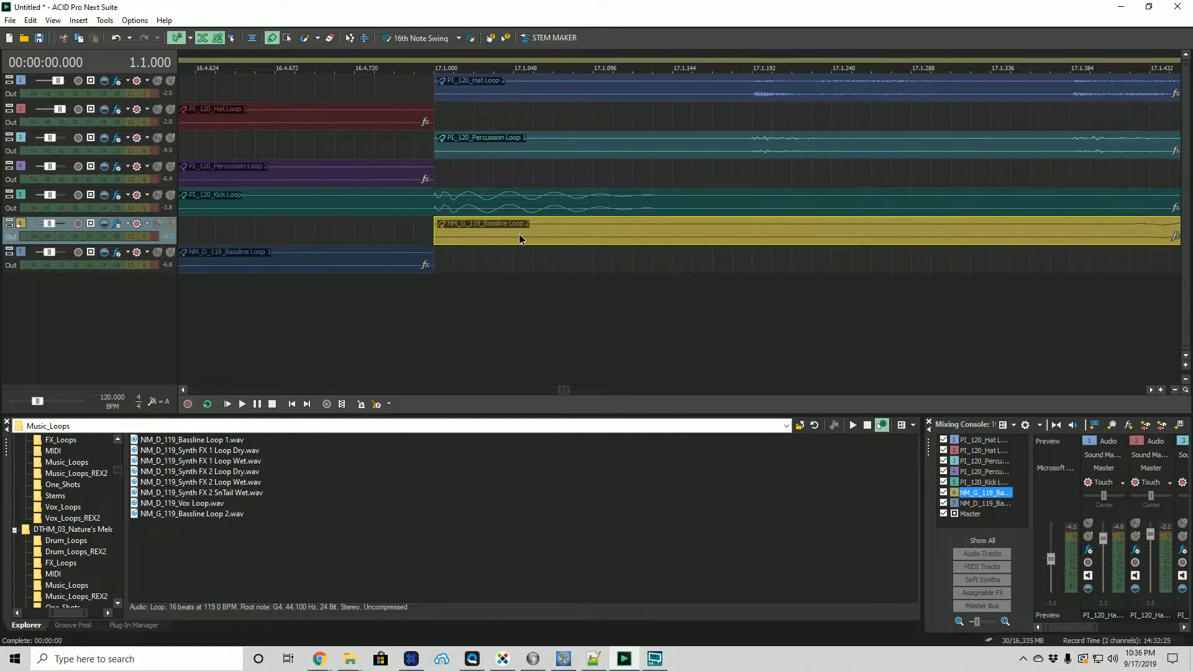
Add NM_G_119_Bassline Loop 2.wav again as a new track, with one event spanning measures 9.1 to 13.1.
scroll(536, 266, down, 15)
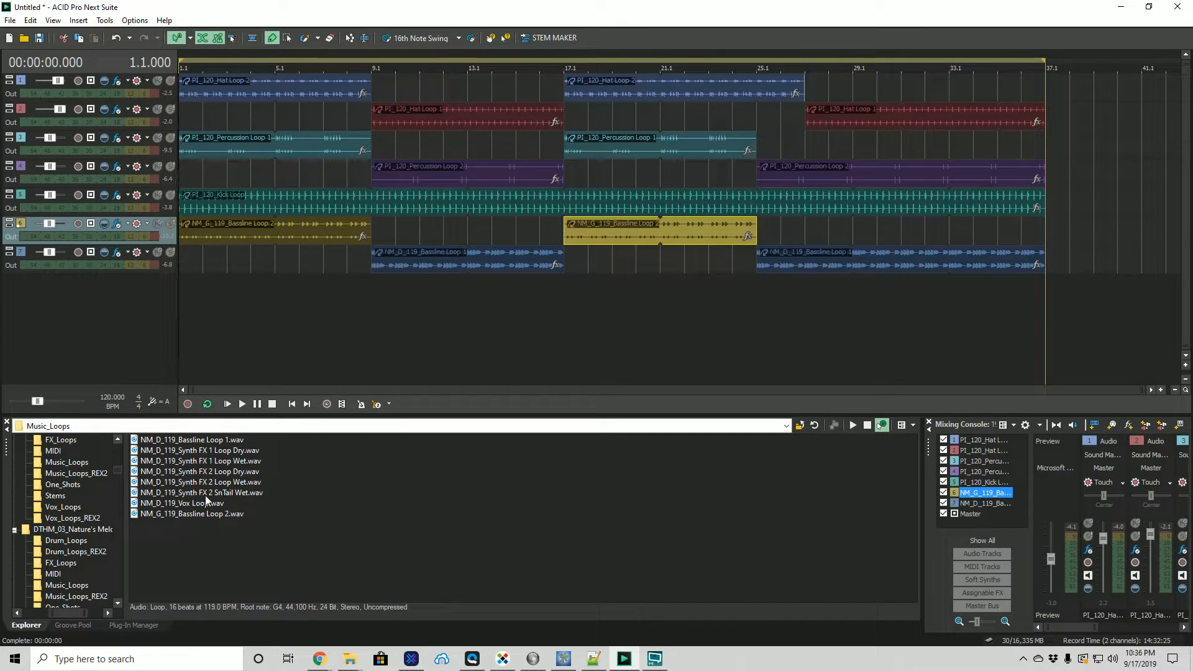
drag(208, 515, 422, 297)
scroll(451, 350, up, 6)
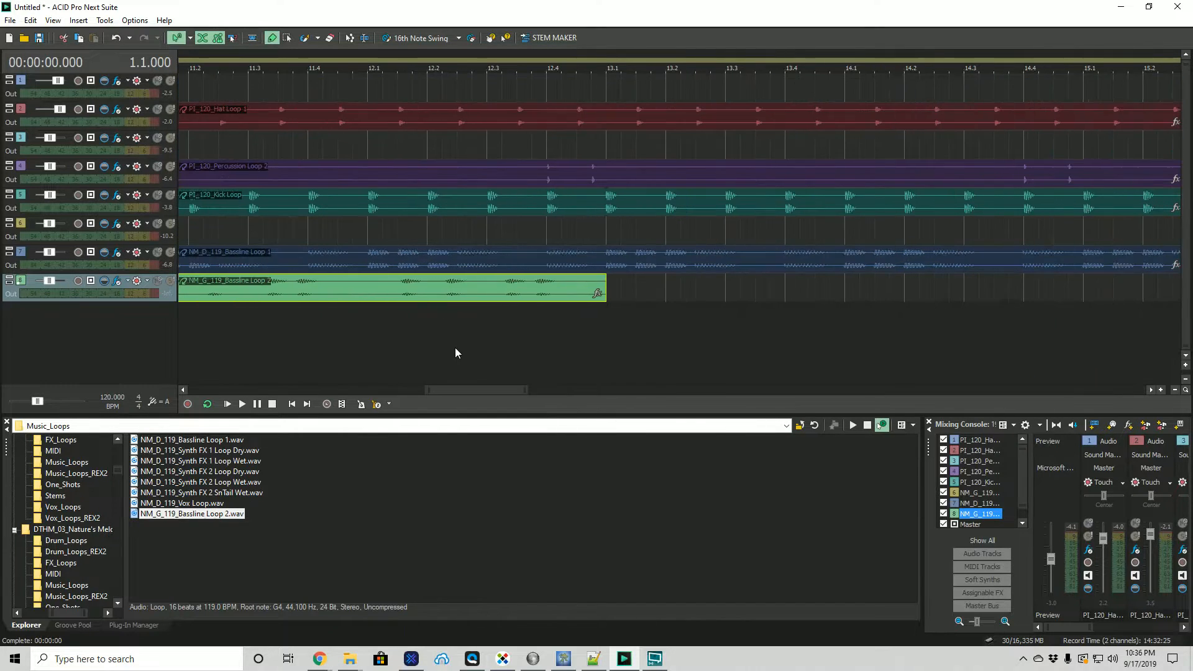
drag(474, 389, 399, 387)
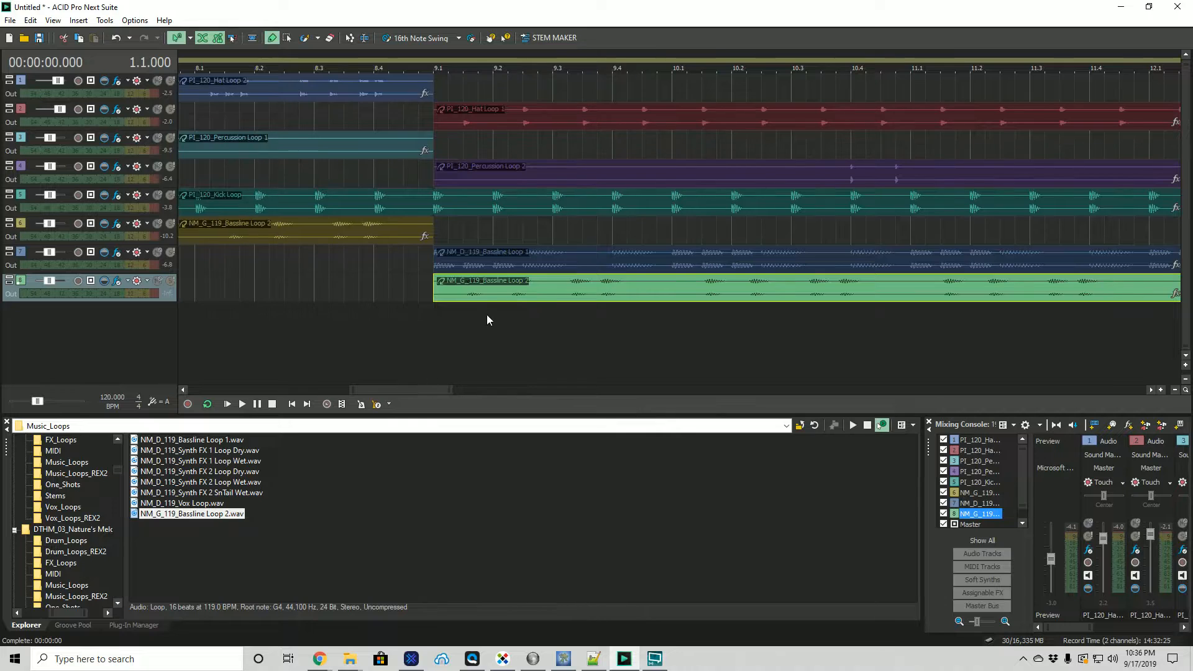
Shift the newly added Bassline Loop 2 event to start slightly after measure 9.1.
scroll(487, 315, up, 4)
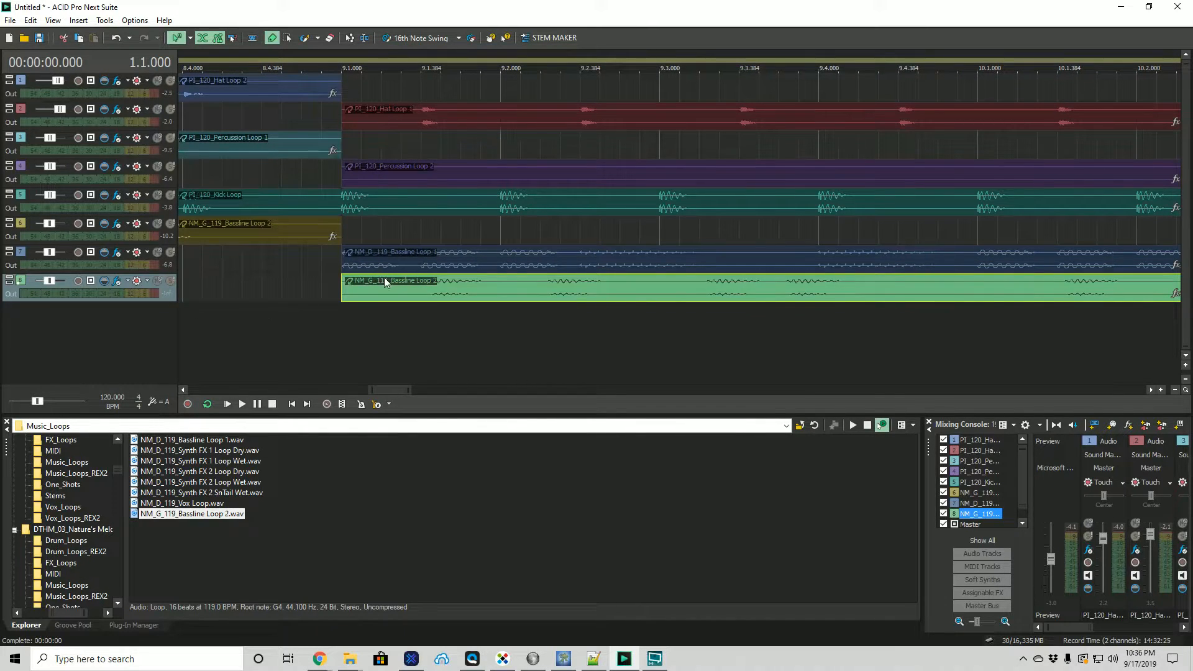
scroll(358, 314, up, 4)
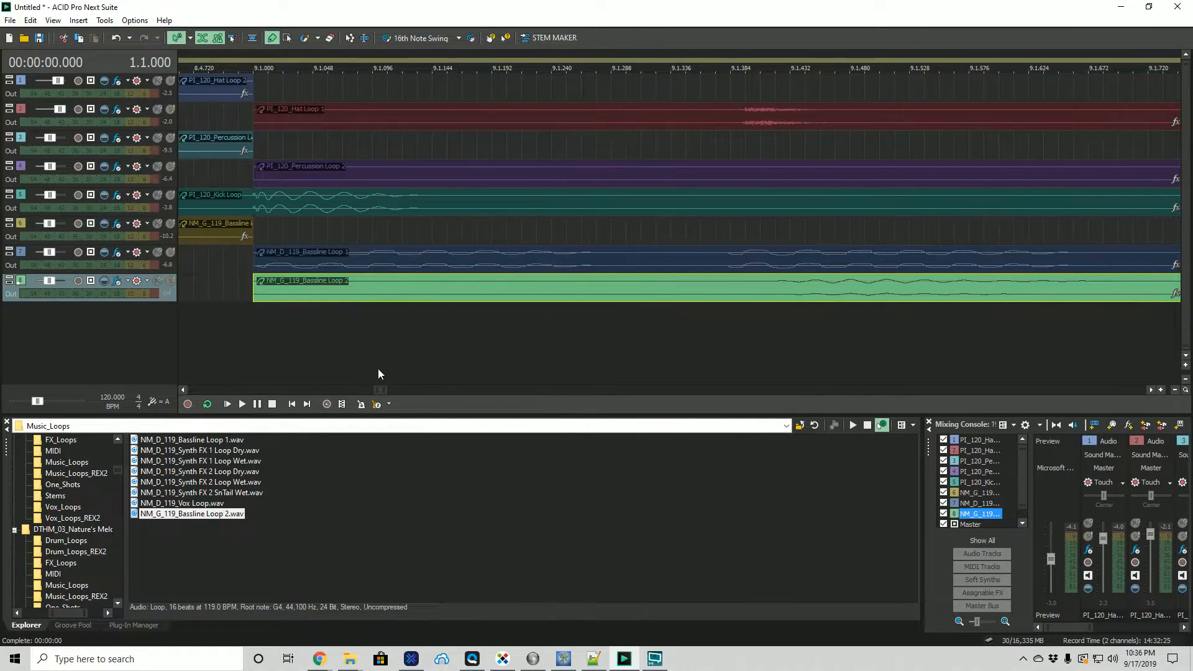
drag(378, 392, 378, 392)
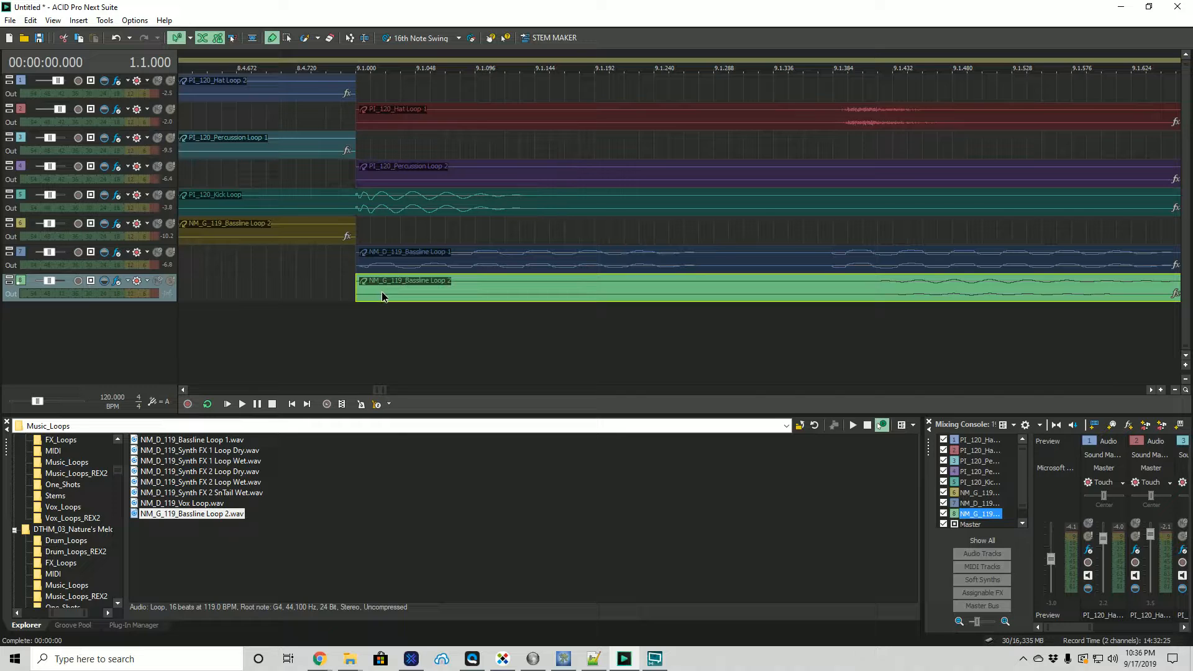
drag(384, 292, 402, 299)
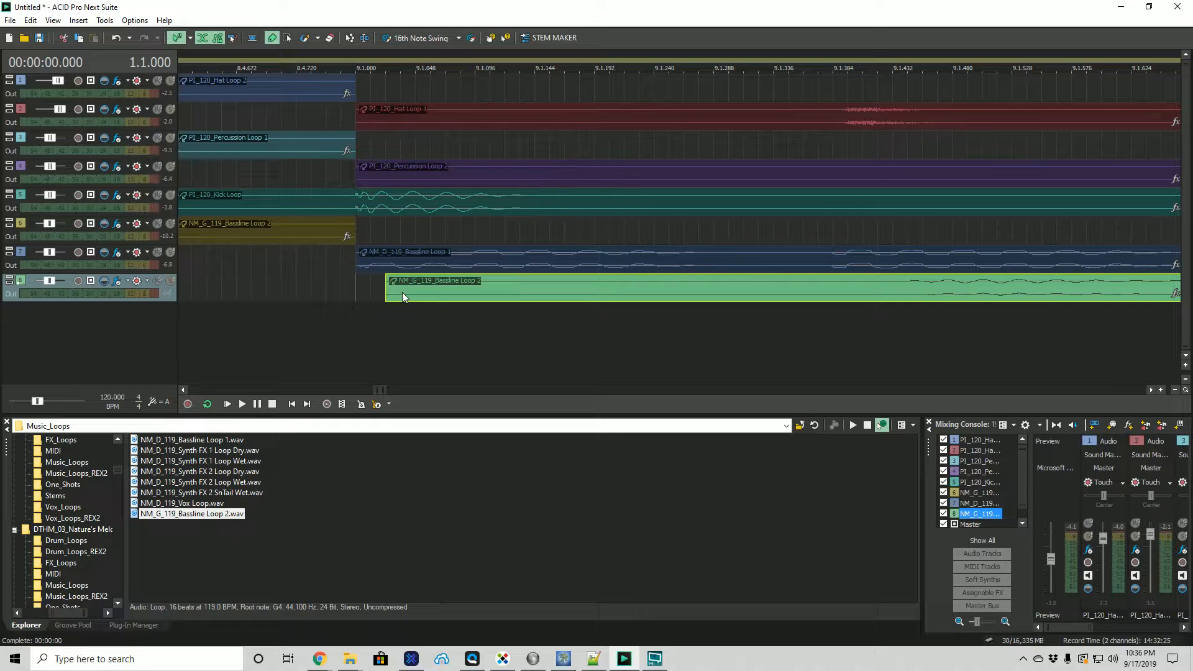
Solo the Bassline Loop 1 track and the newly added Bassline Loop 2 track, and play them from measure 8.3.
click(239, 515)
scroll(303, 331, down, 10)
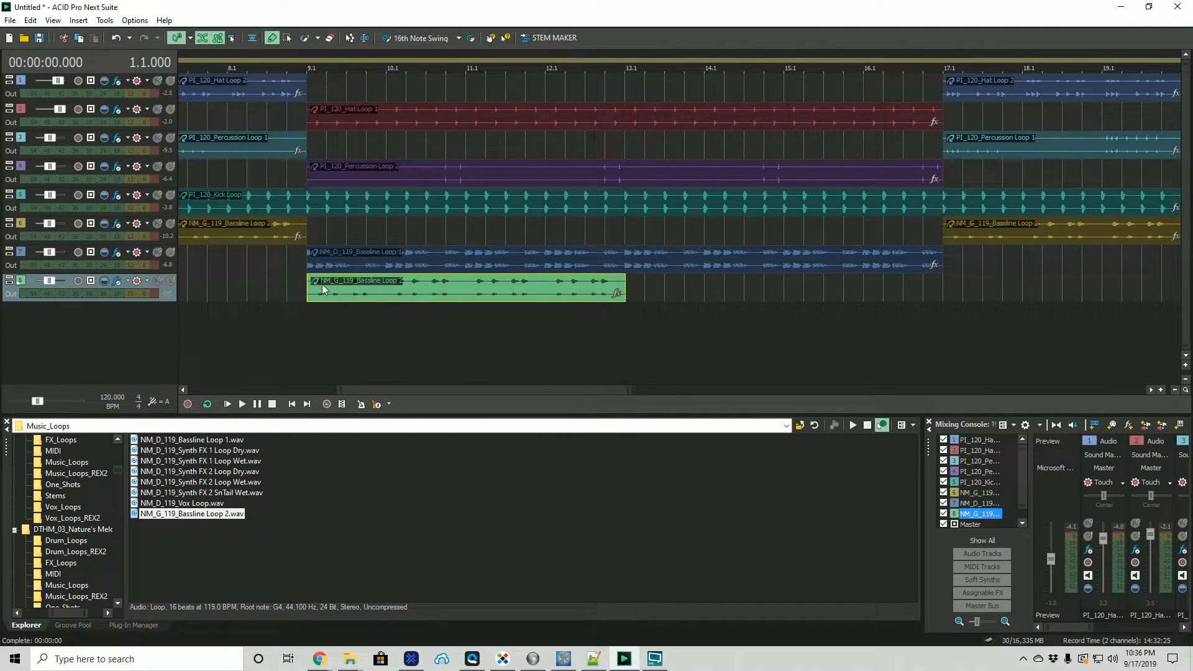
scroll(348, 313, up, 2)
scroll(348, 314, down, 1)
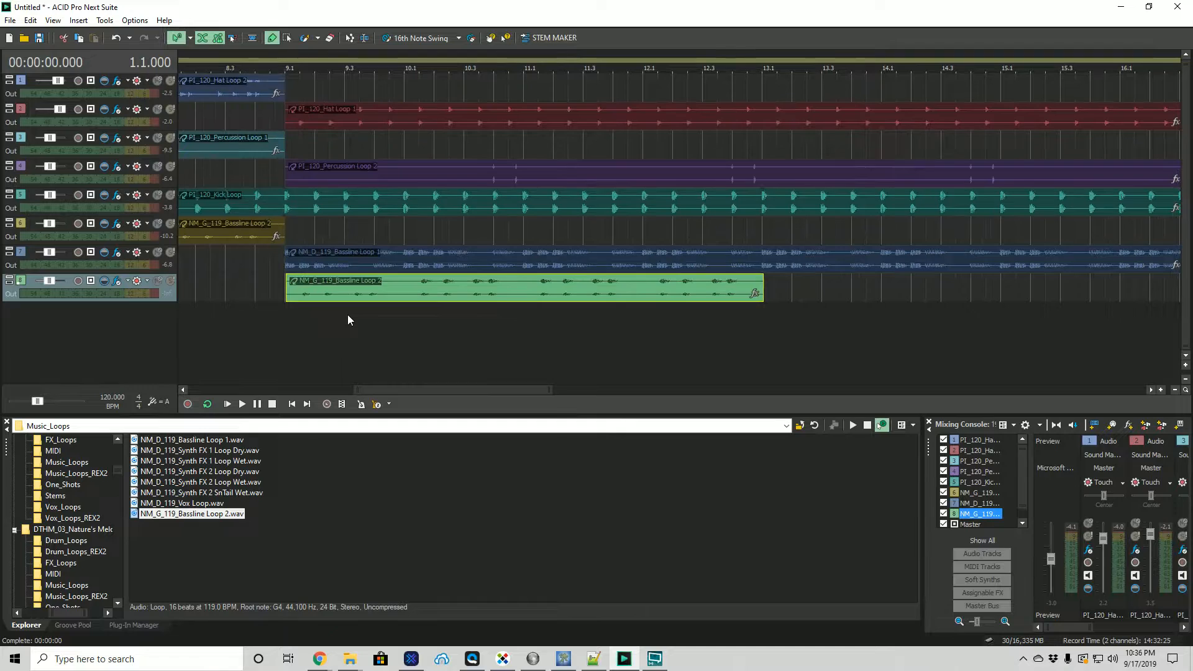
click(170, 223)
click(170, 253)
click(171, 282)
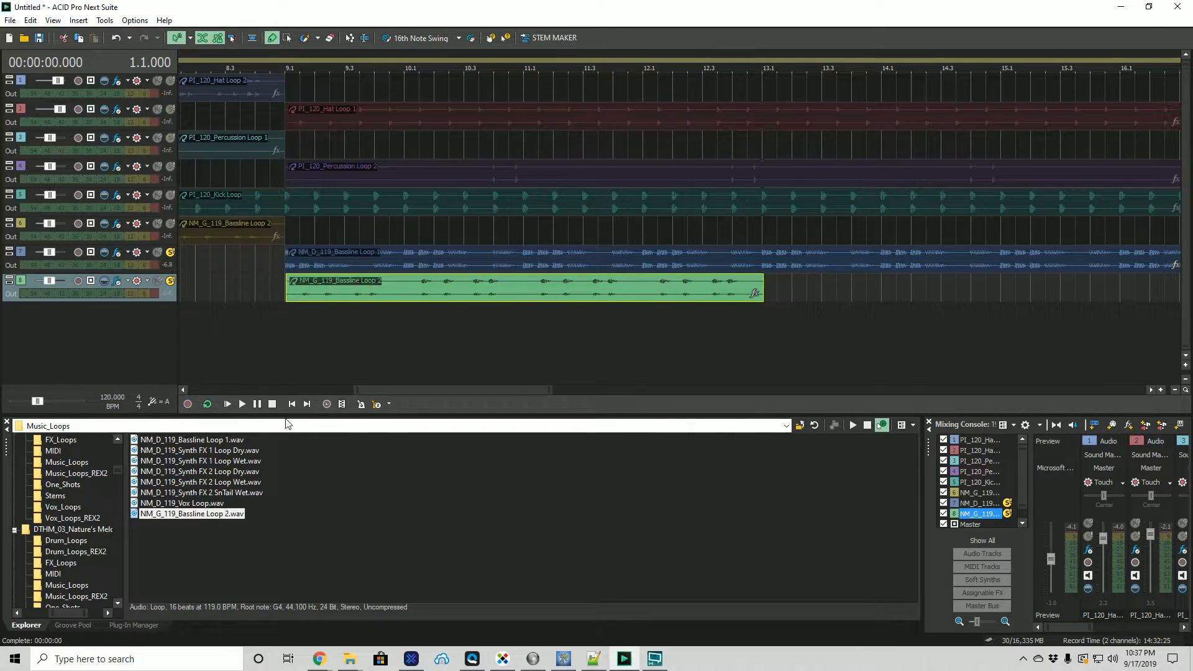
click(242, 404)
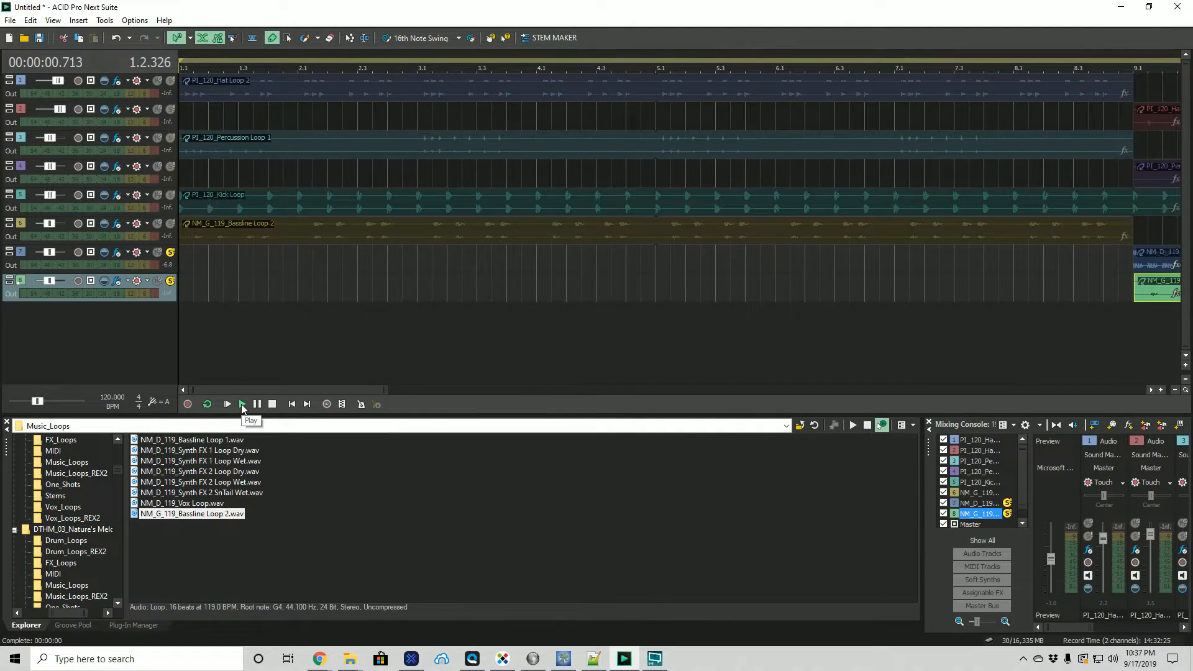
click(1069, 372)
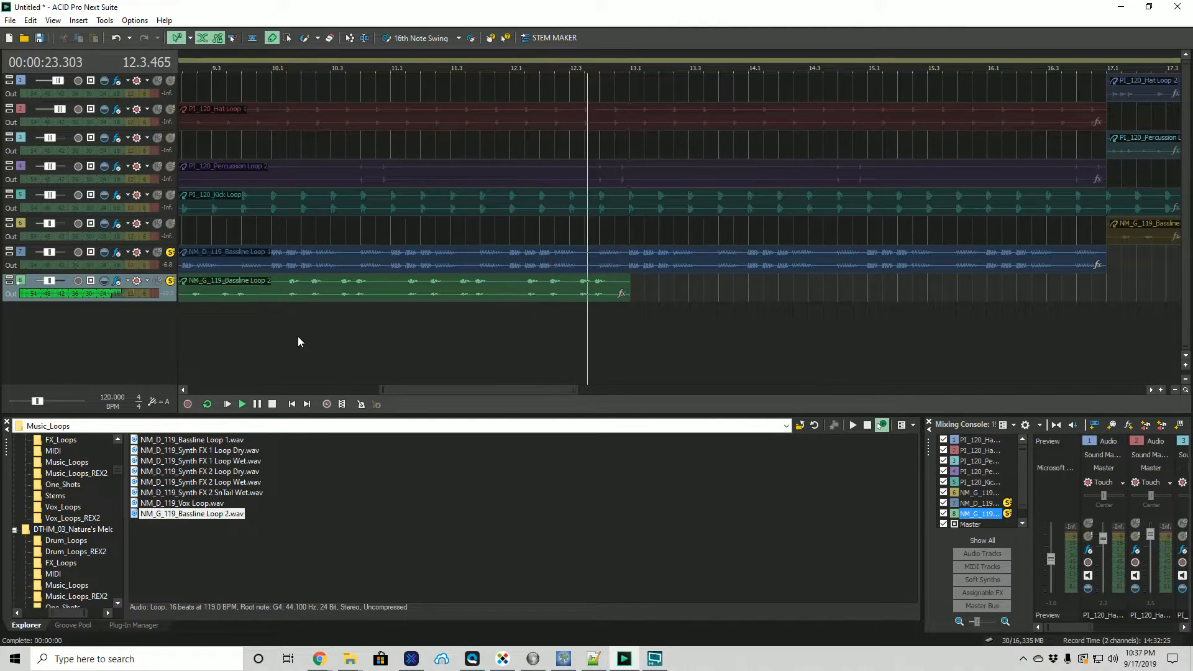
click(273, 405)
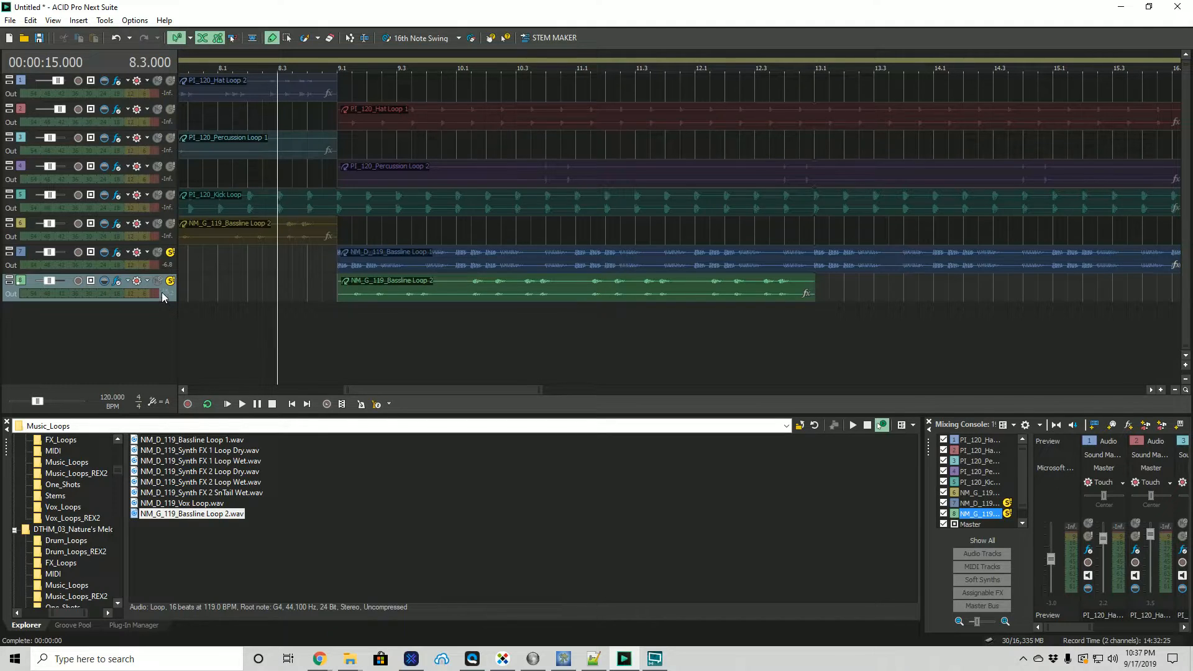
Delete the newly added track 8 holding the extra NM_G_119_Bassline Loop 2 event.
click(128, 286)
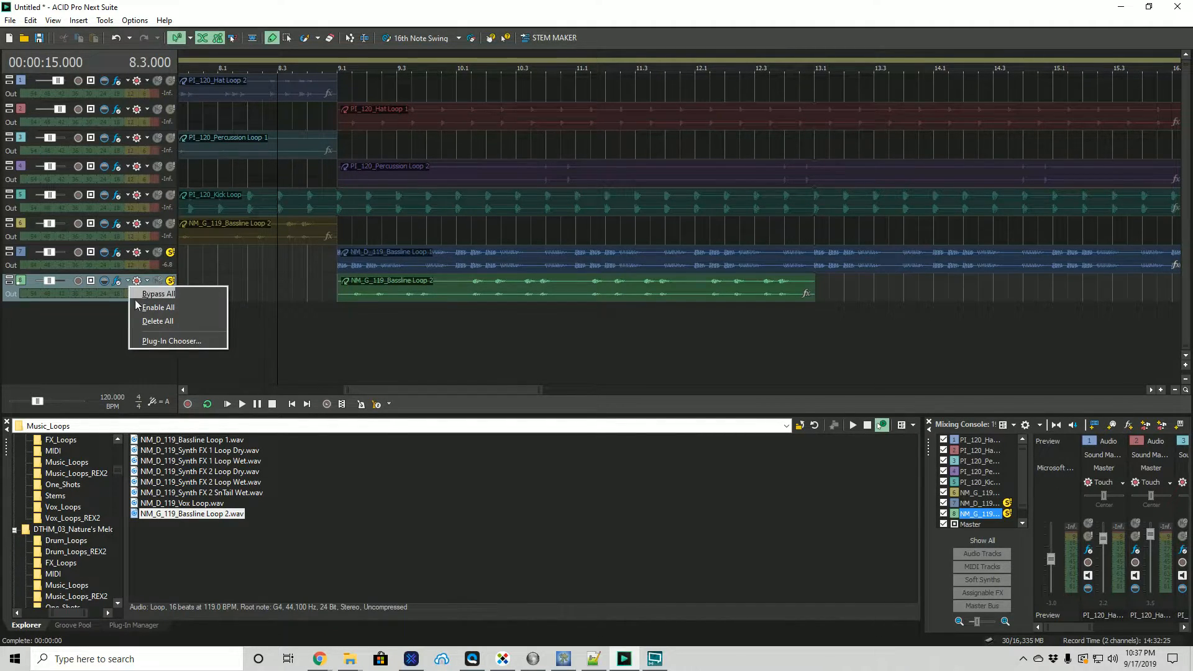
right_click(17, 297)
right_click(16, 297)
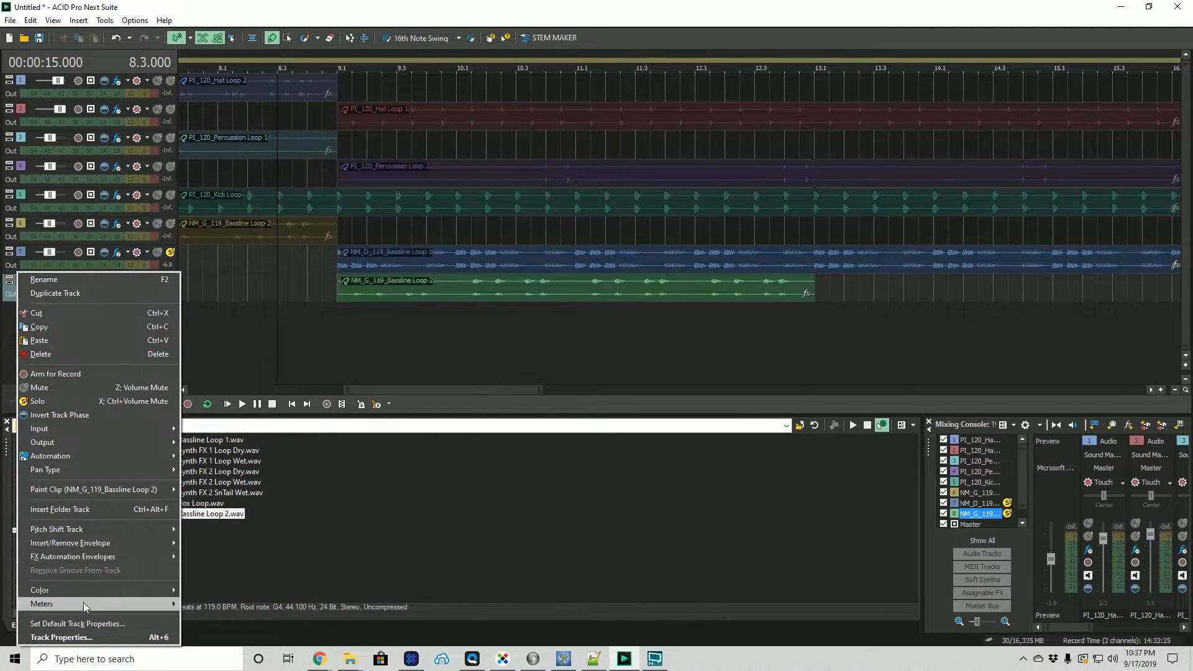
click(70, 354)
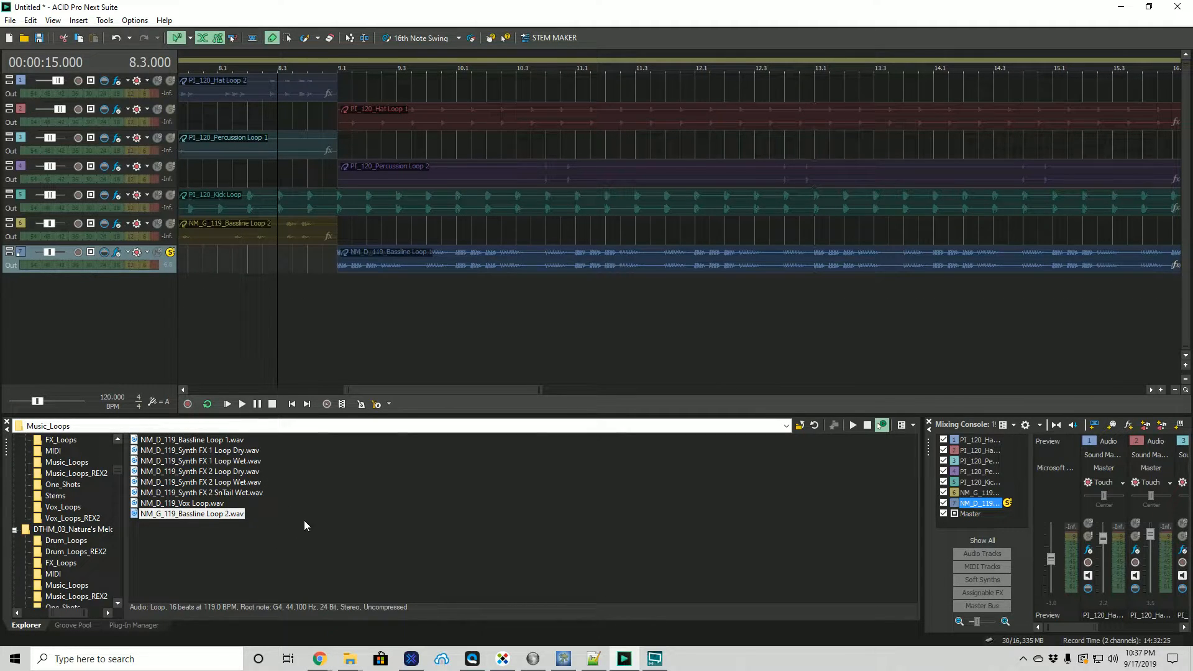
Add NM_D_119_Bassline Loop 1.wav from the DTHM_03 Music_Loops folder as a new track, with one event starting at measure 9.1.
click(72, 463)
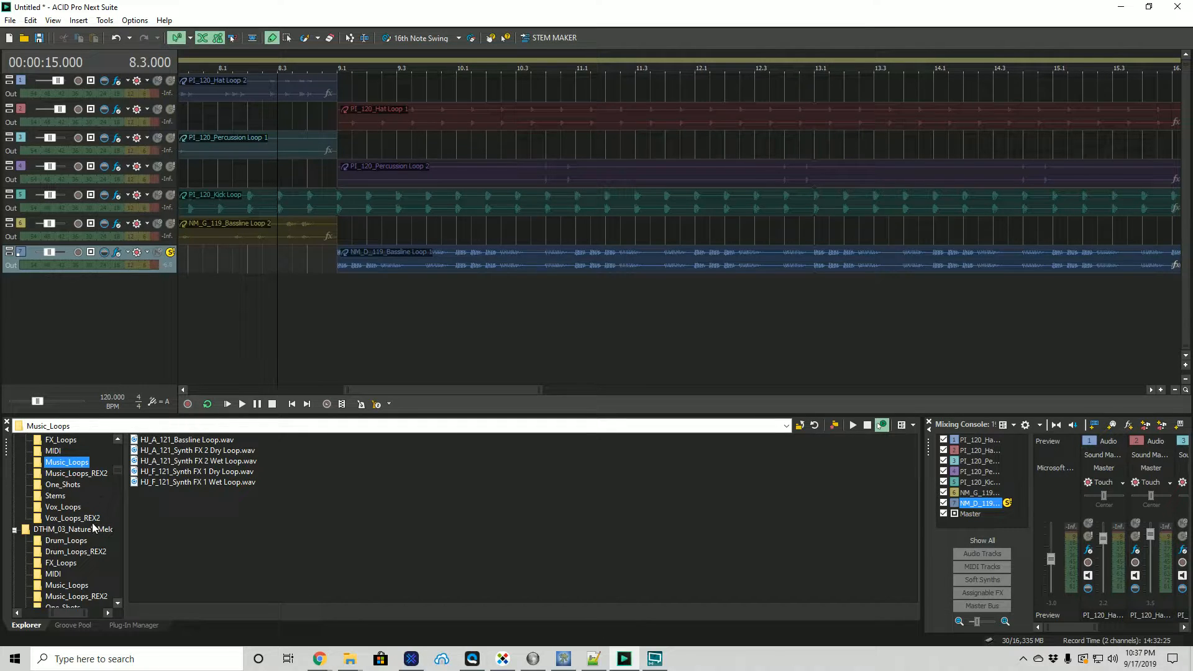
click(73, 583)
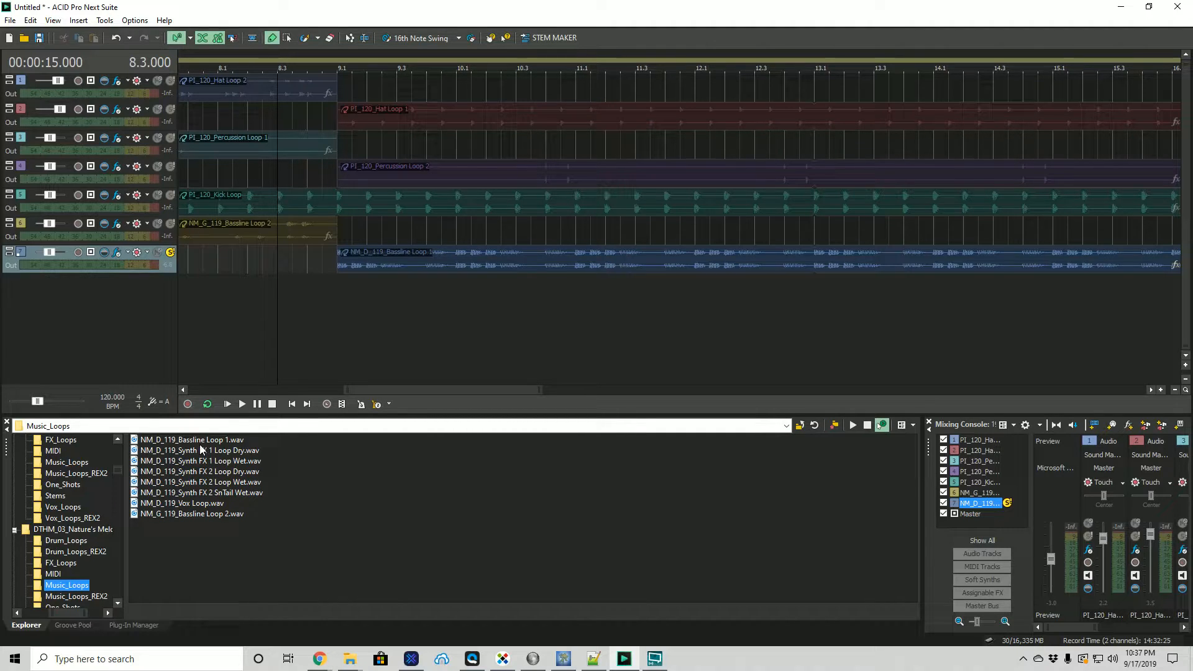
drag(200, 440, 340, 336)
scroll(393, 359, up, 4)
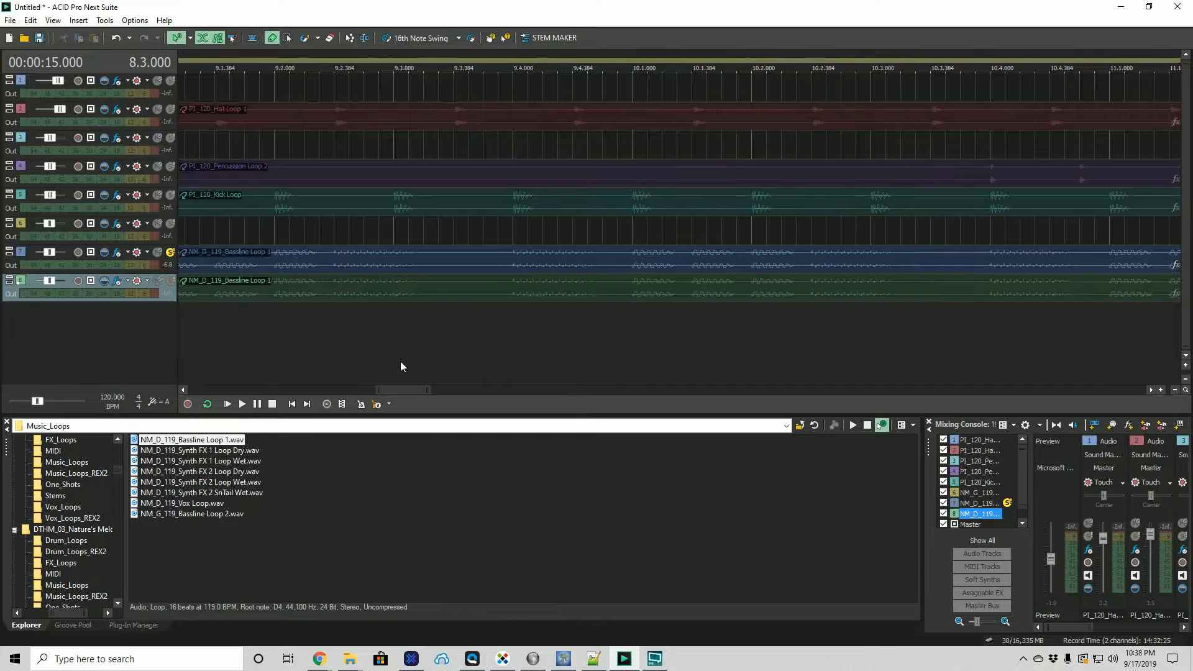
Shift the event on the new Bassline Loop 1 track slightly later, to start at about 9.1.096.
drag(390, 392, 375, 392)
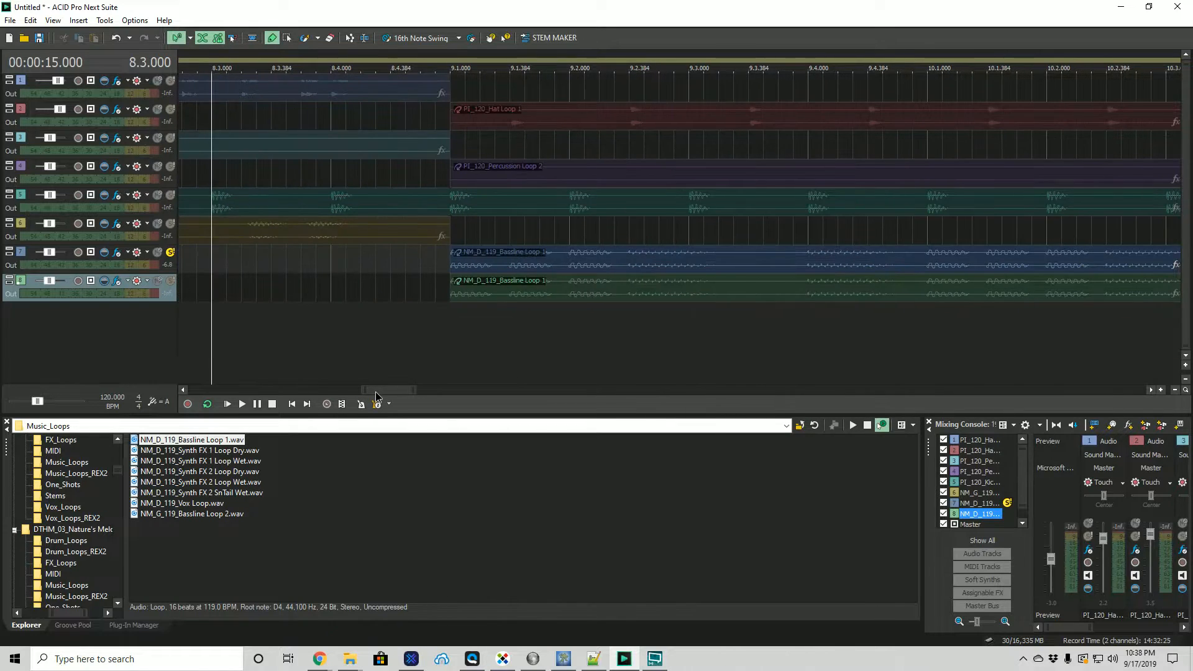
scroll(424, 364, up, 1)
scroll(423, 364, up, 3)
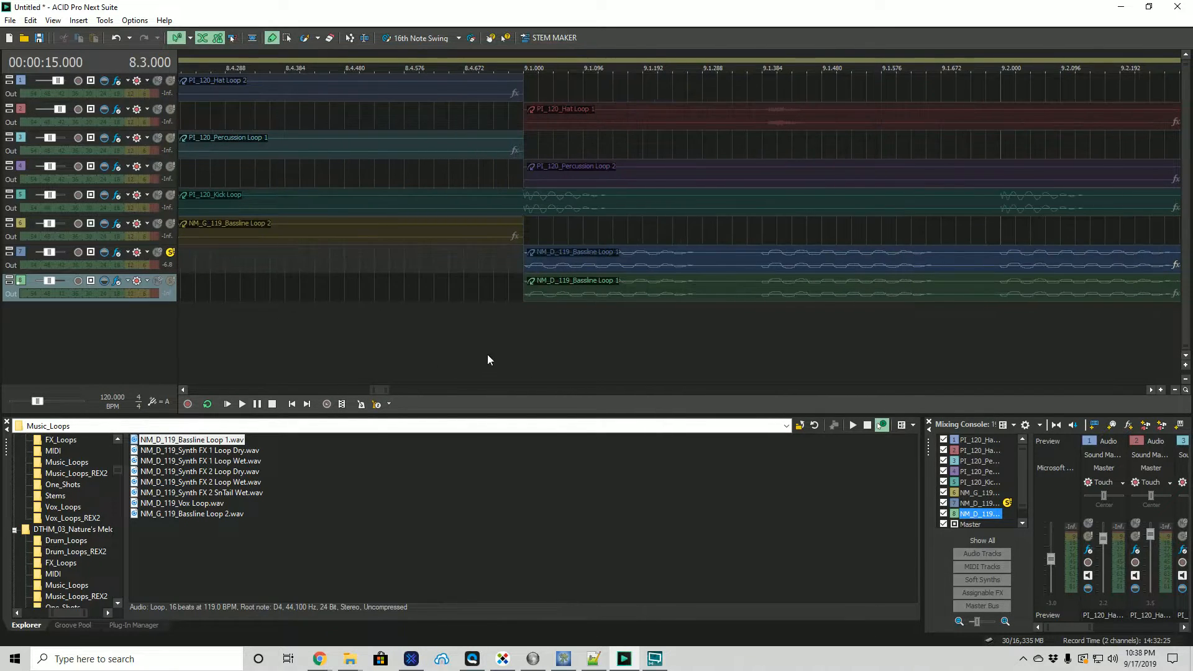
drag(572, 296, 625, 296)
scroll(449, 370, down, 5)
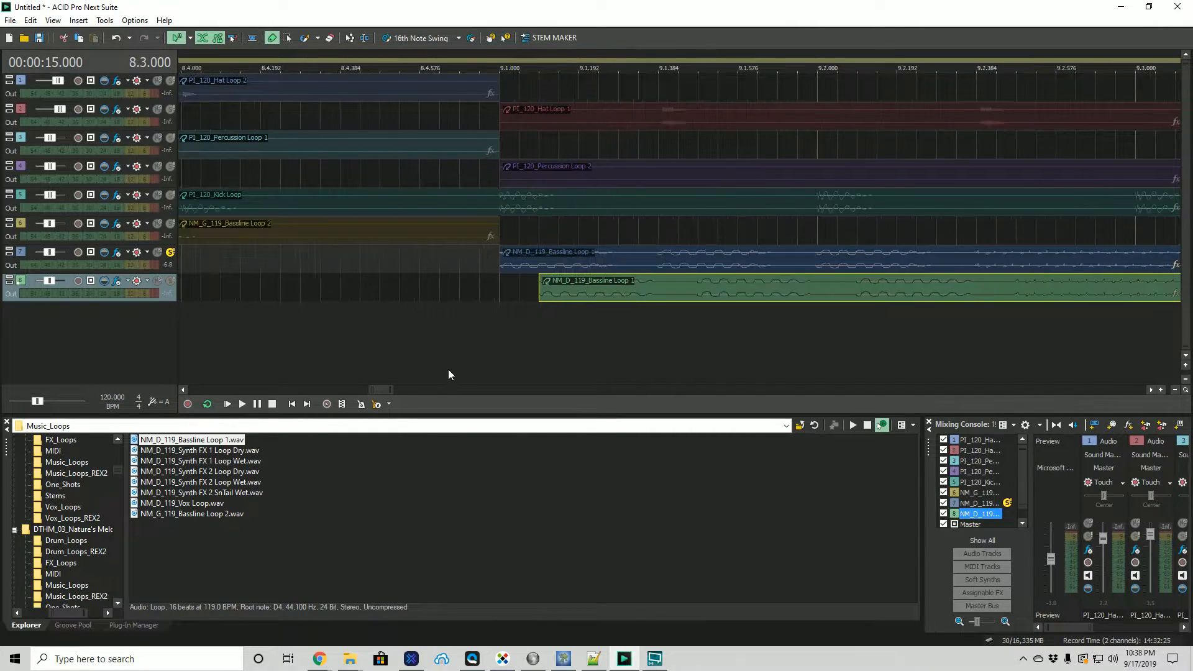
scroll(448, 368, down, 1)
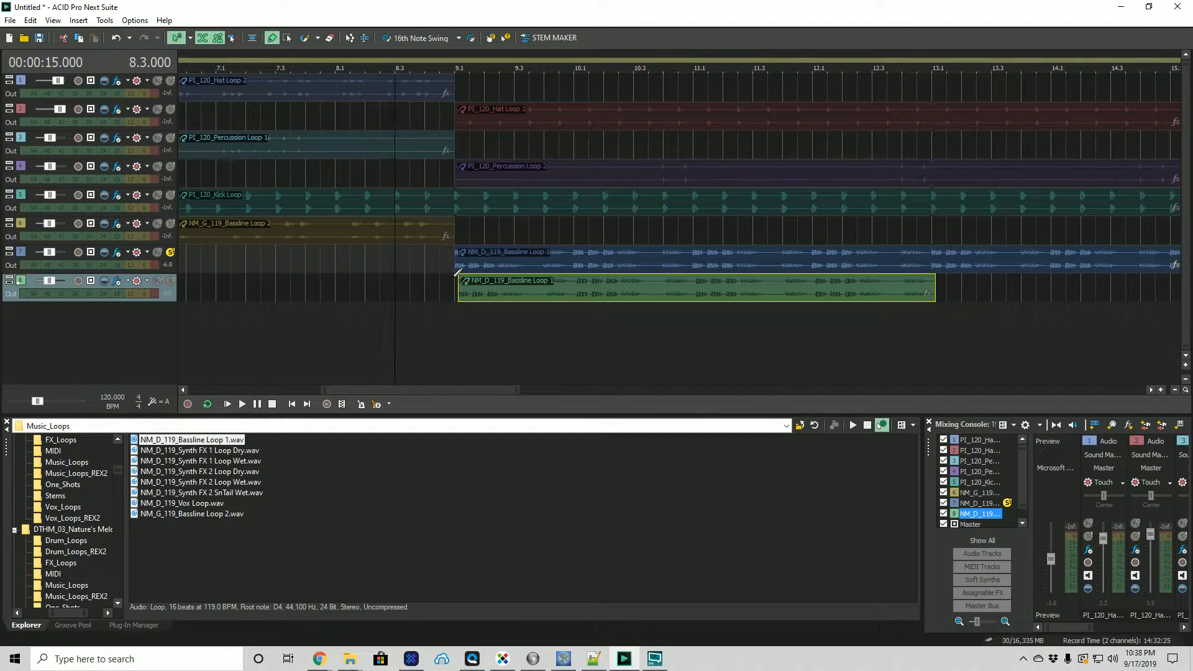
Solo the new Bassline Loop 1 track alongside the original and place the playhead at 9.1.000.
click(172, 284)
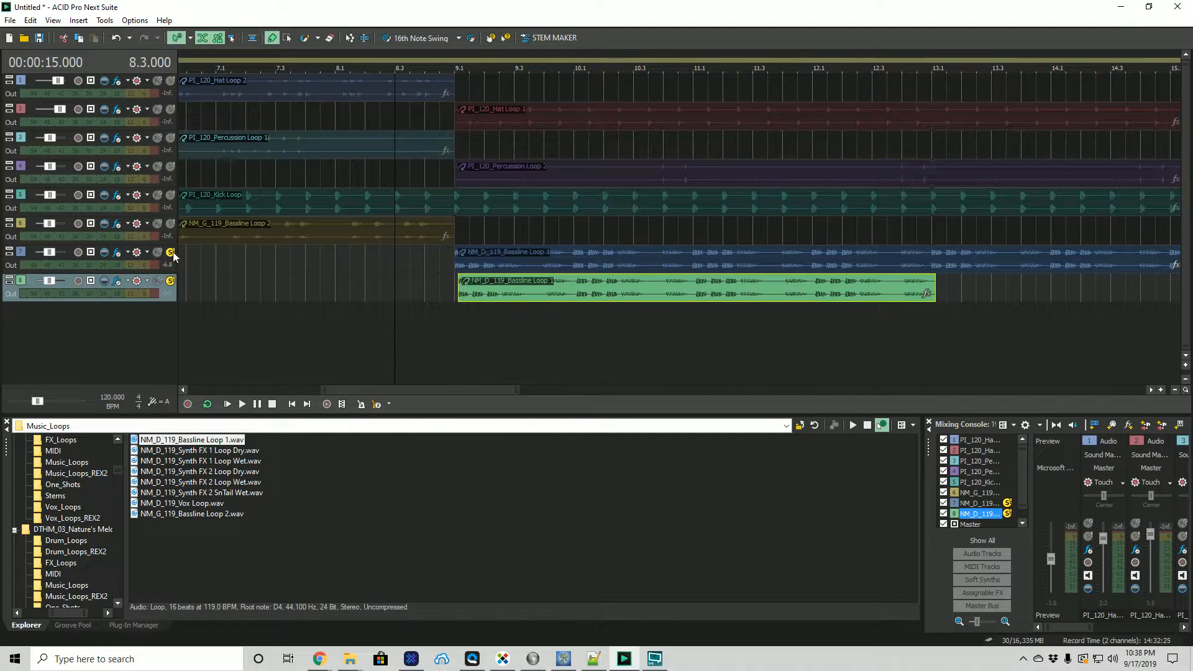
click(433, 351)
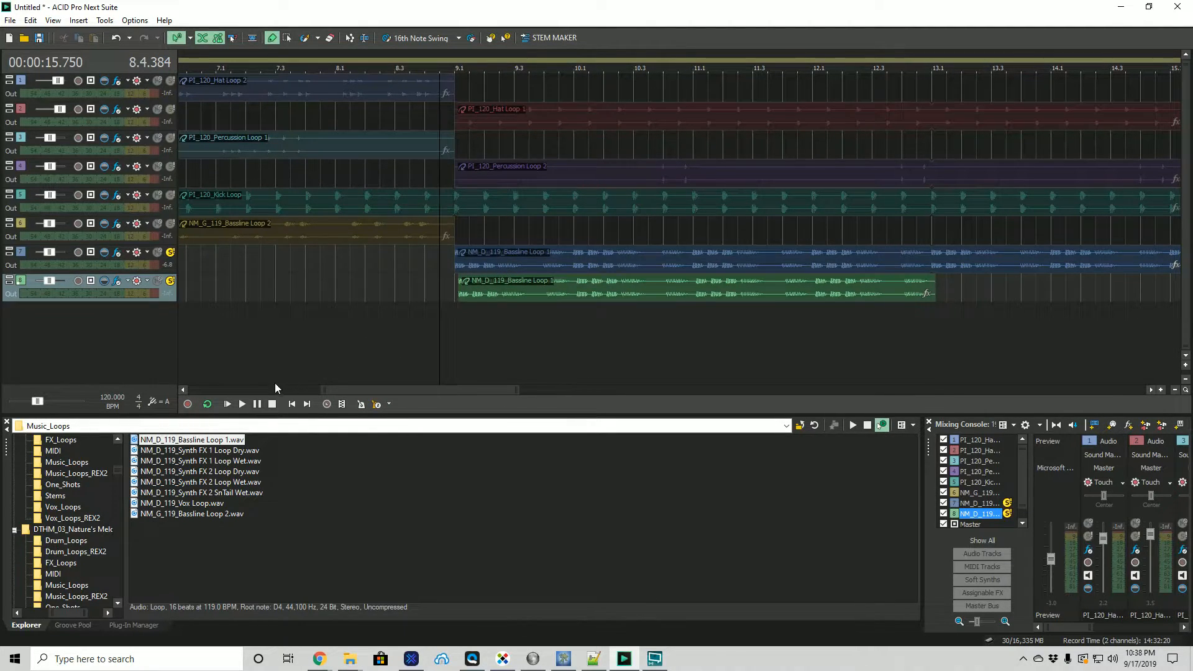
scroll(504, 346, up, 5)
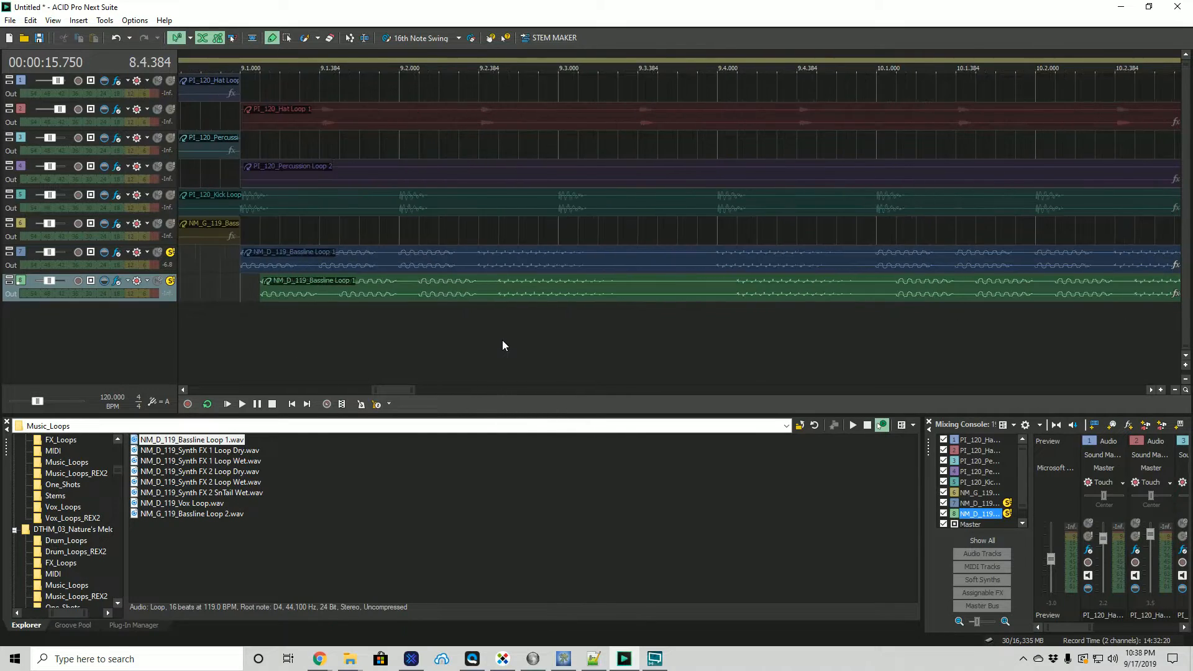
scroll(503, 346, up, 3)
drag(401, 386, 393, 381)
click(365, 351)
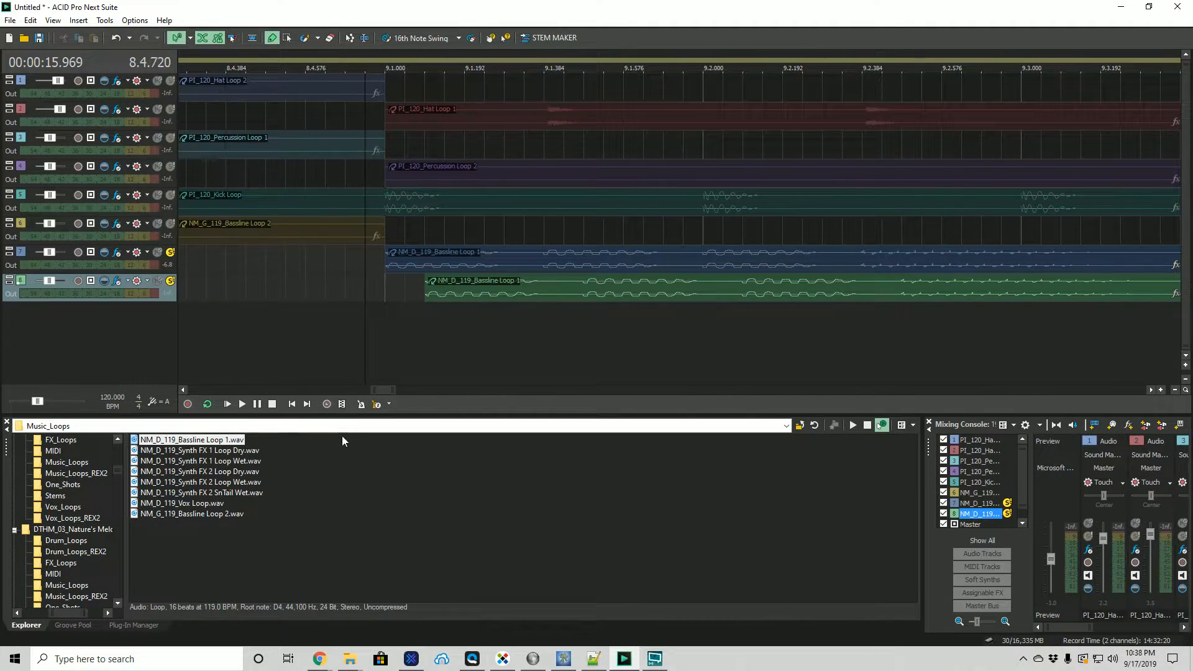
click(381, 351)
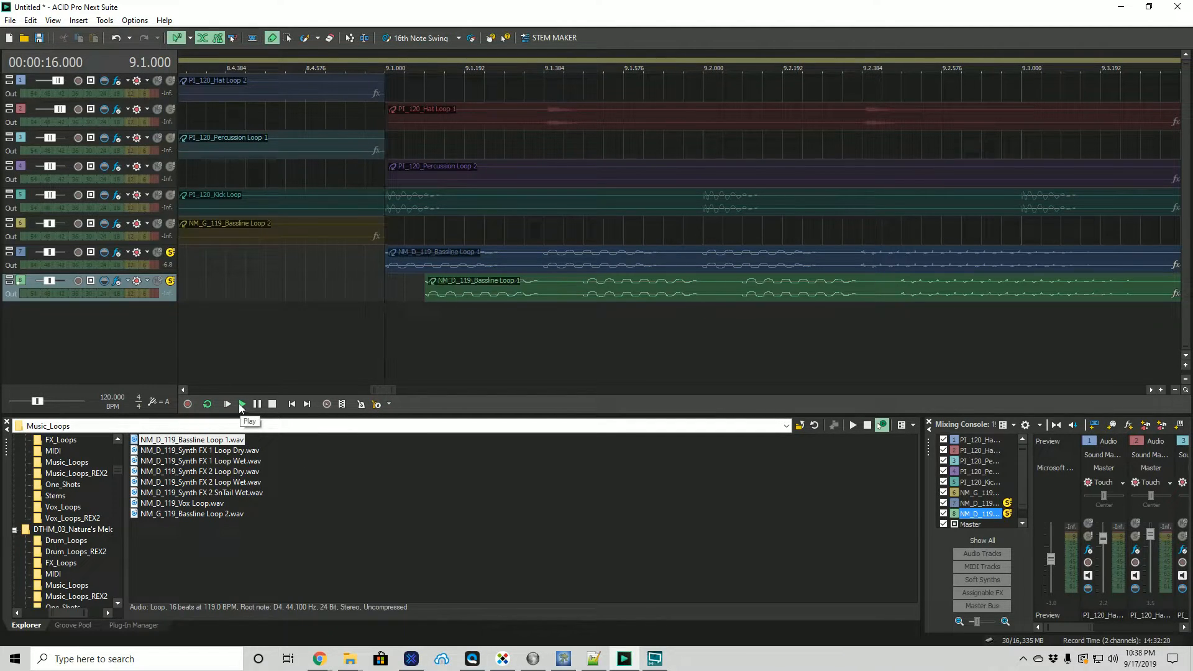
Unsolo the new Bassline Loop 1 track and play only the original Bassline Loop 1 from measure 9.1.
click(169, 281)
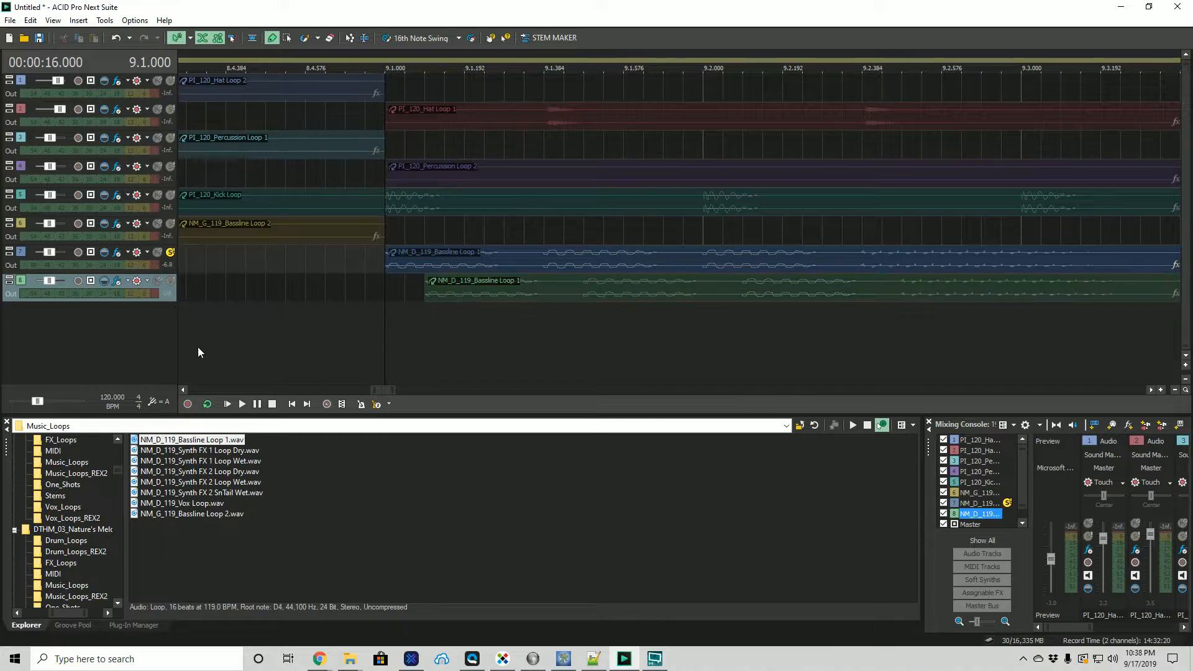
click(243, 405)
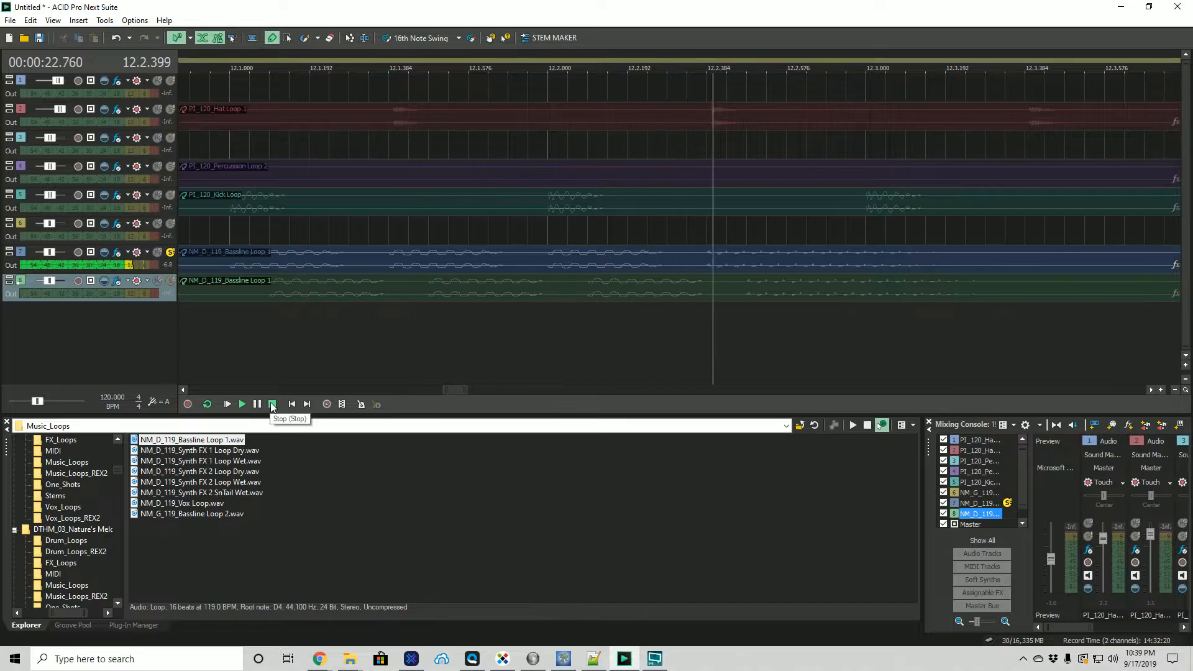
click(272, 405)
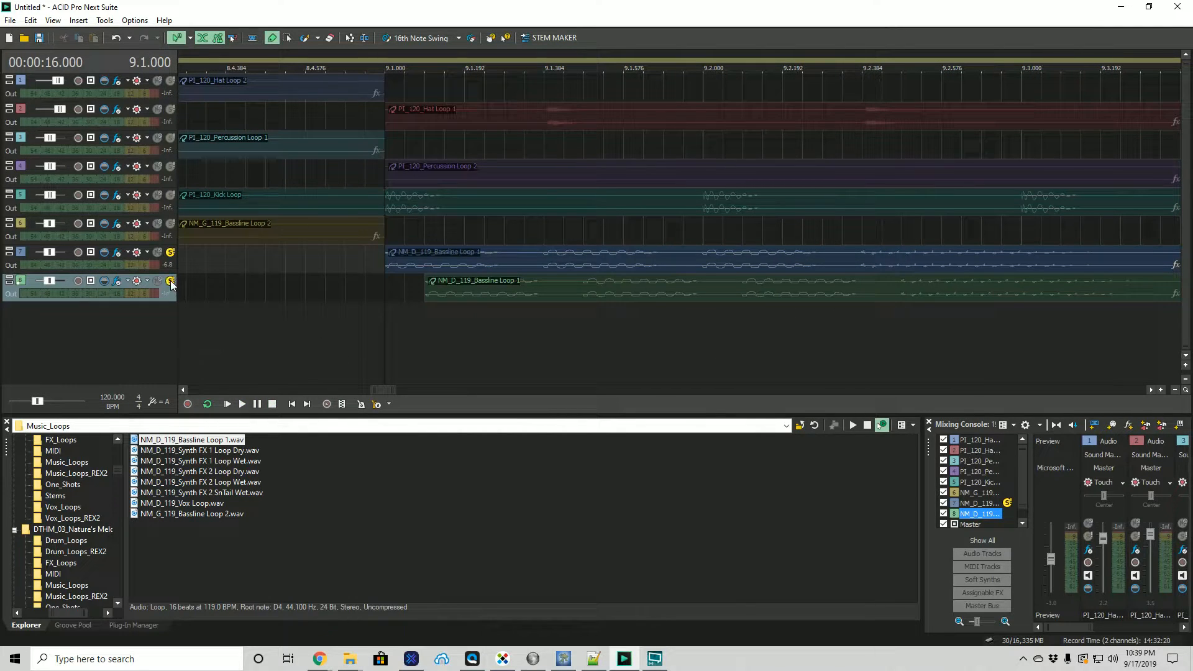
Solo the new Bassline Loop 1 track again and play both Bassline Loop 1 tracks together from measure 9.1.
click(170, 281)
click(243, 405)
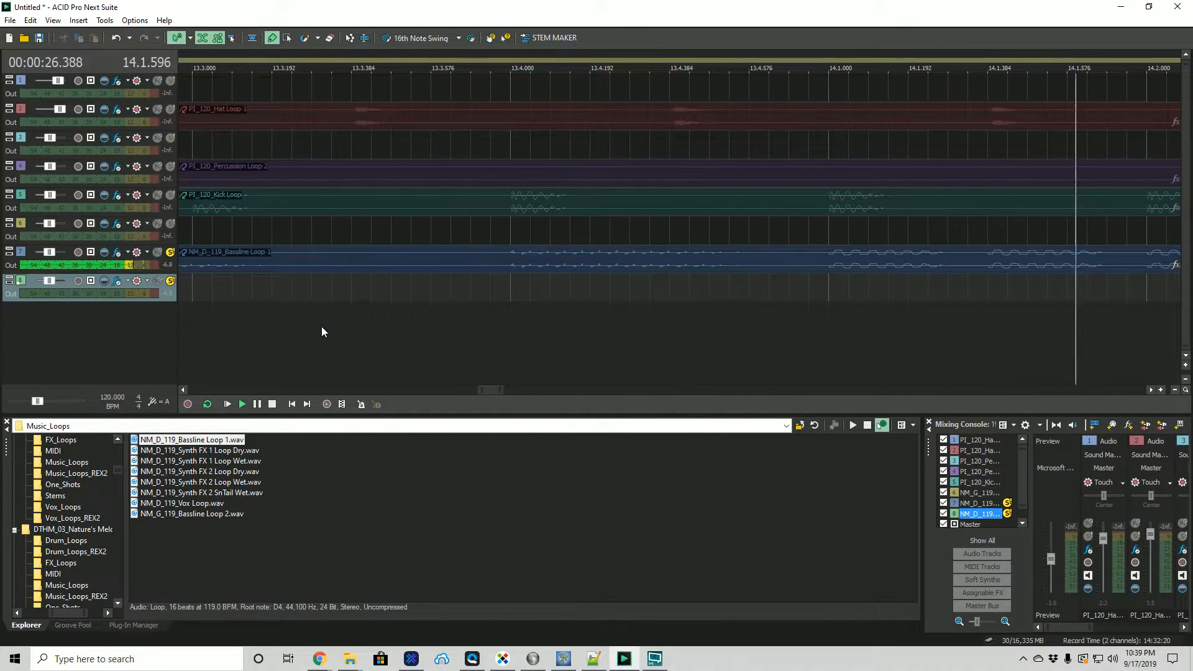
click(272, 405)
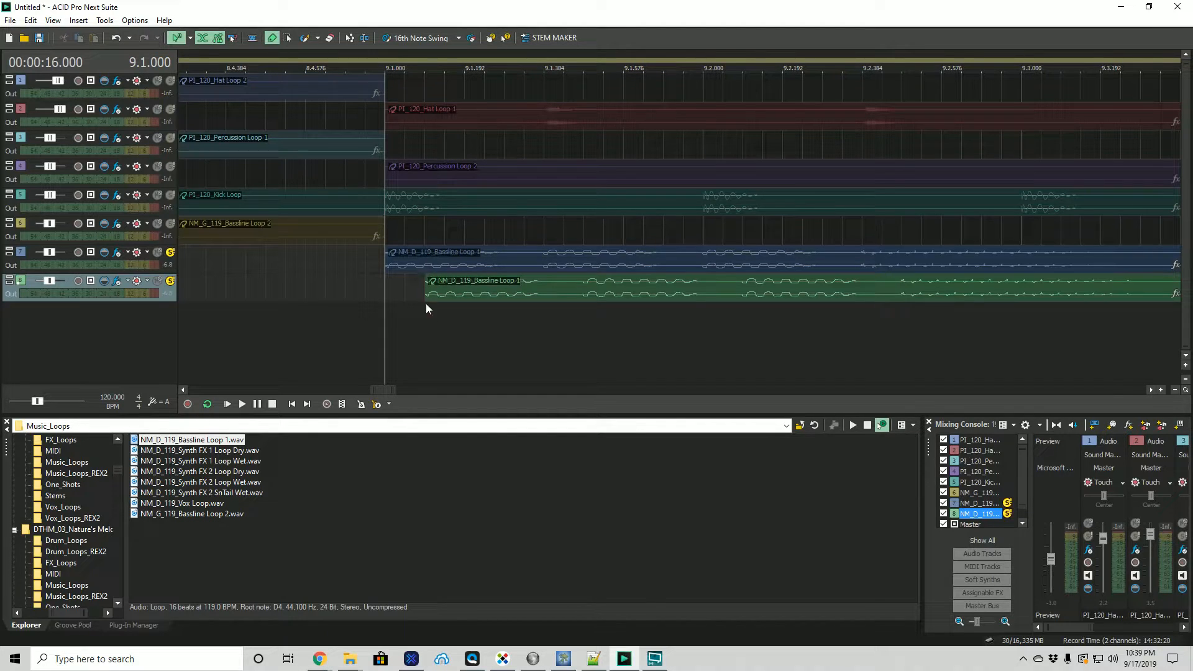
Shift the duplicate Bassline Loop 1 event later to about 9.1.192 and play both tracks from measure 9.1.
drag(458, 295, 491, 291)
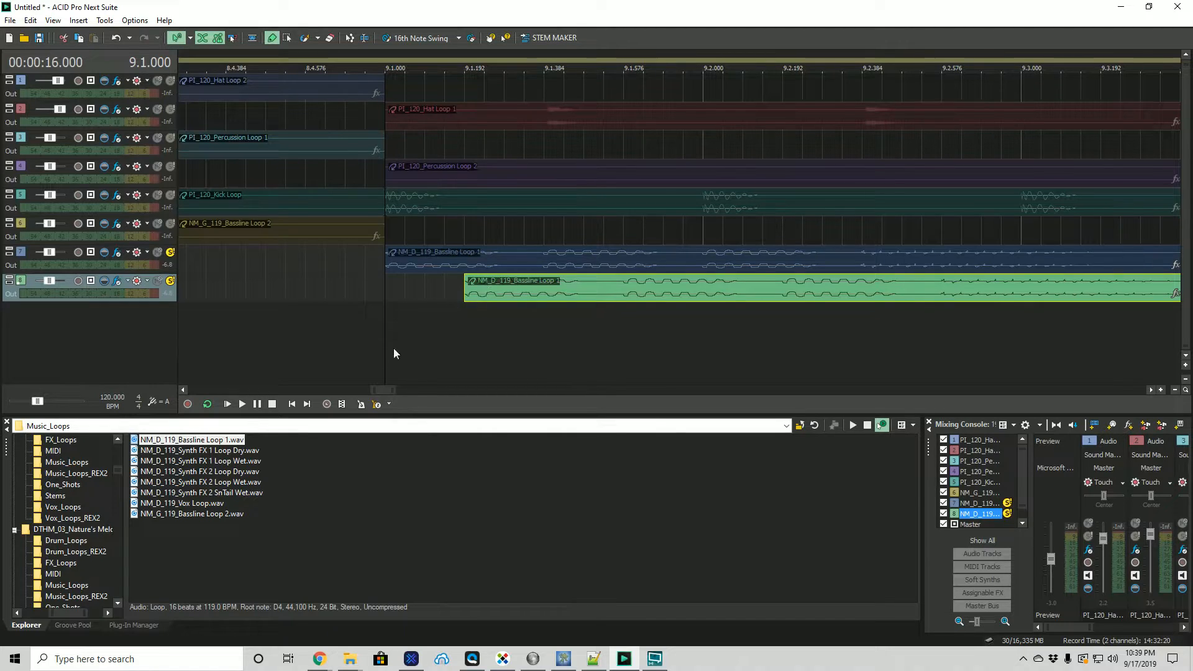
click(242, 408)
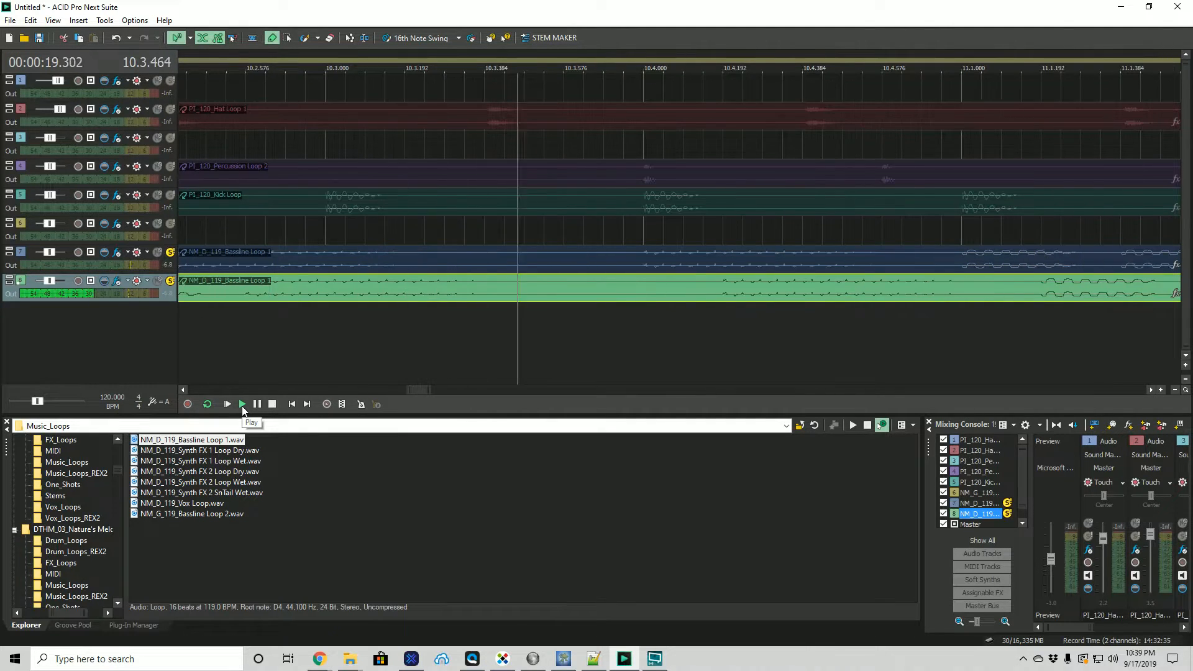
click(271, 404)
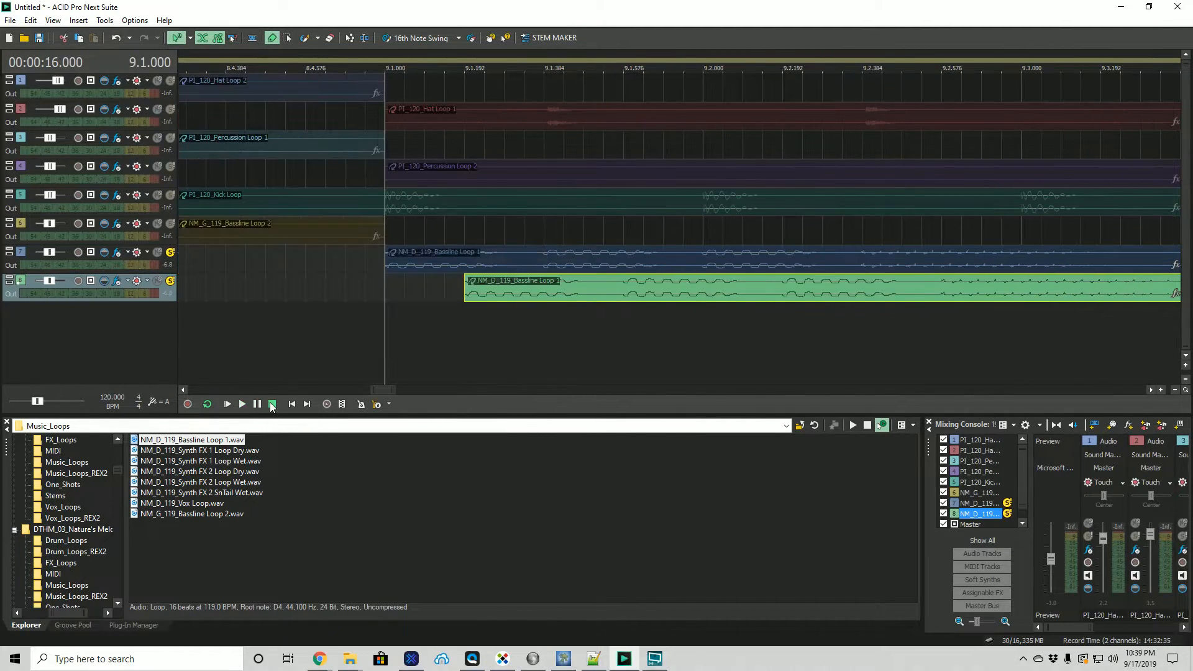
Shift the duplicate Bassline Loop 1 event earlier to about 9.1.144 and play both tracks from measure 9.1.
drag(513, 289, 497, 289)
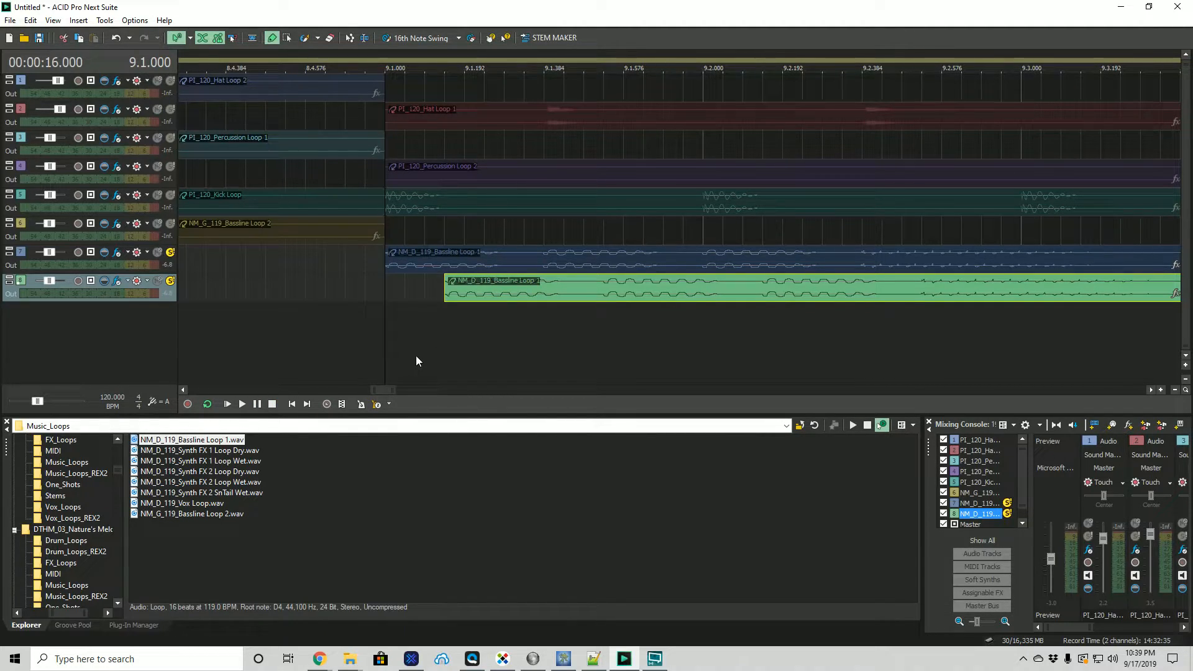
click(242, 404)
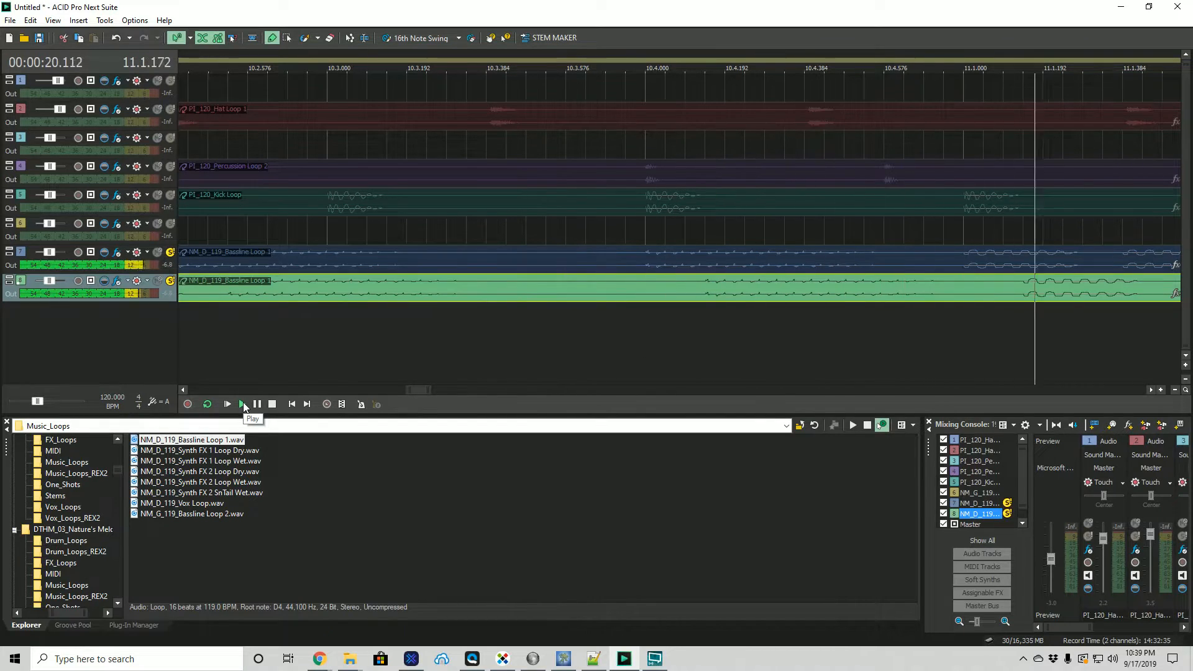
click(272, 405)
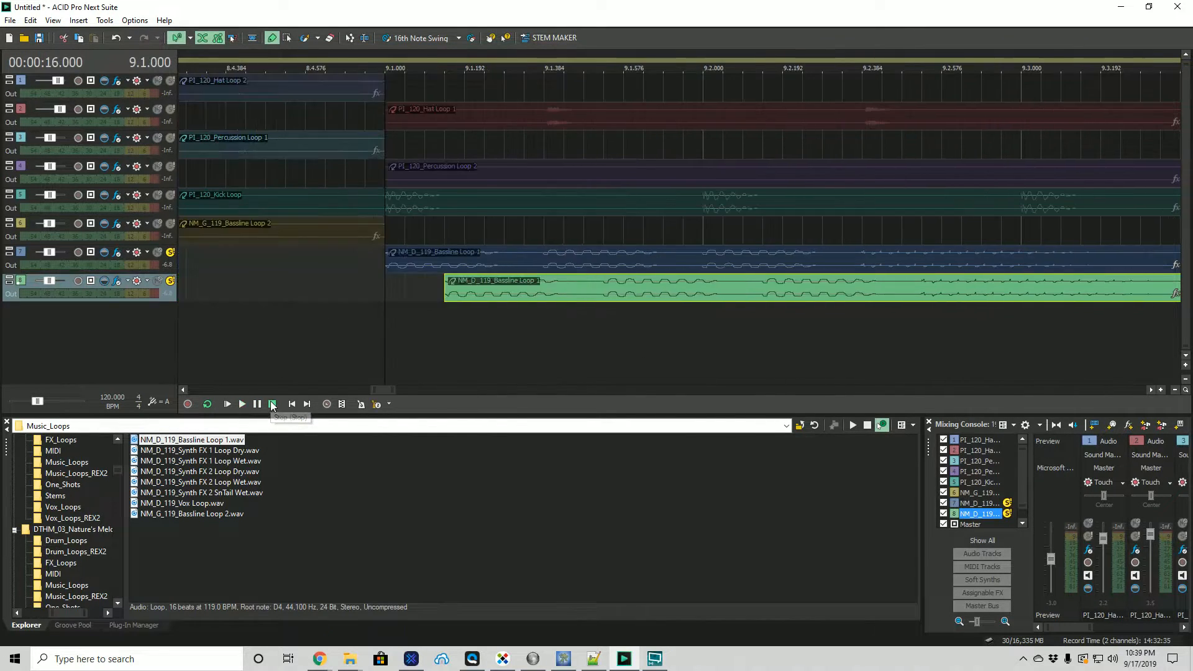
Shift the duplicate Bassline Loop 1 event closer to measure 9.1, to about 9.1.012, and play both tracks together.
drag(513, 288, 475, 290)
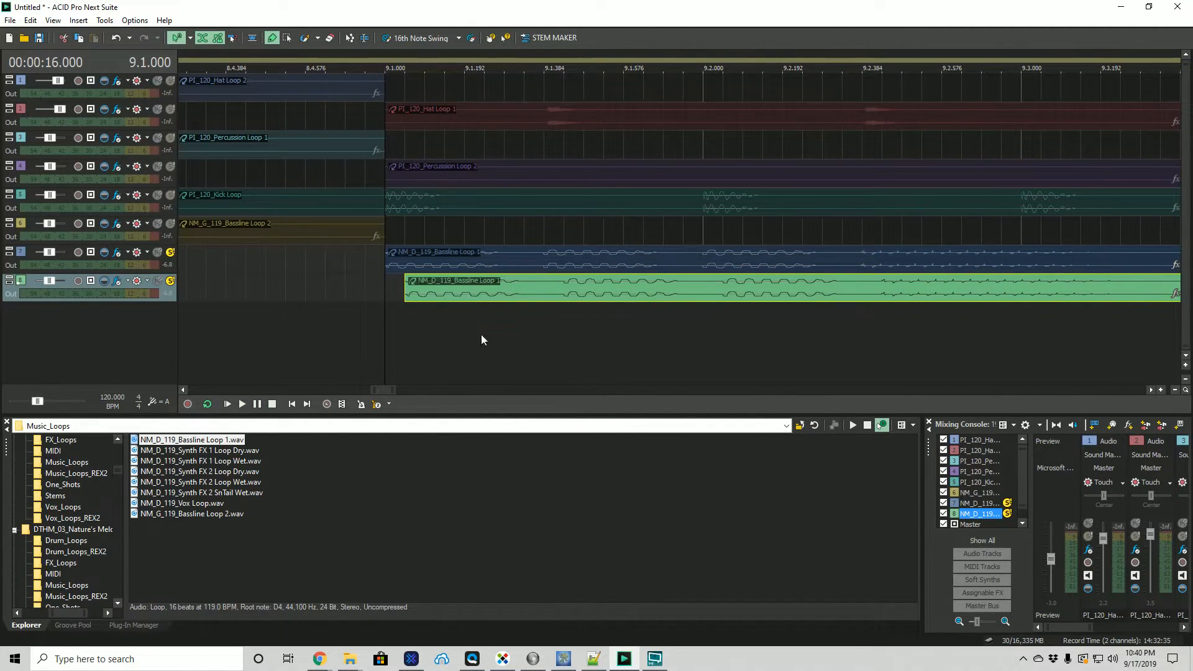
scroll(487, 347, up, 4)
drag(380, 392, 378, 391)
drag(684, 290, 641, 302)
click(244, 404)
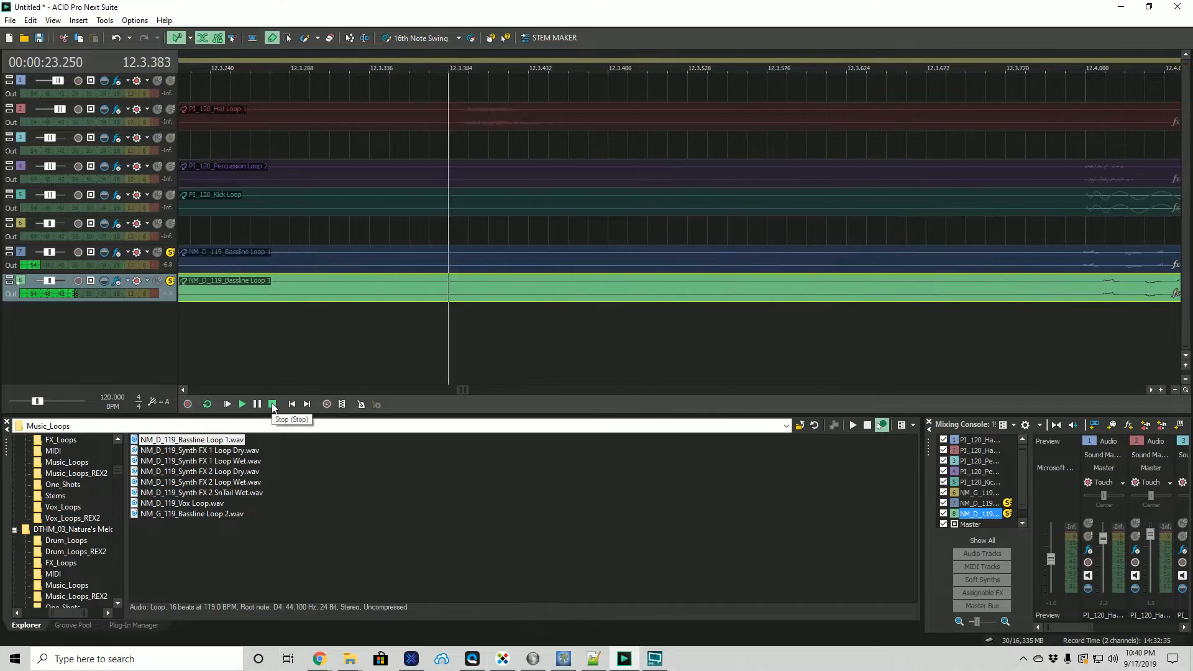
click(273, 405)
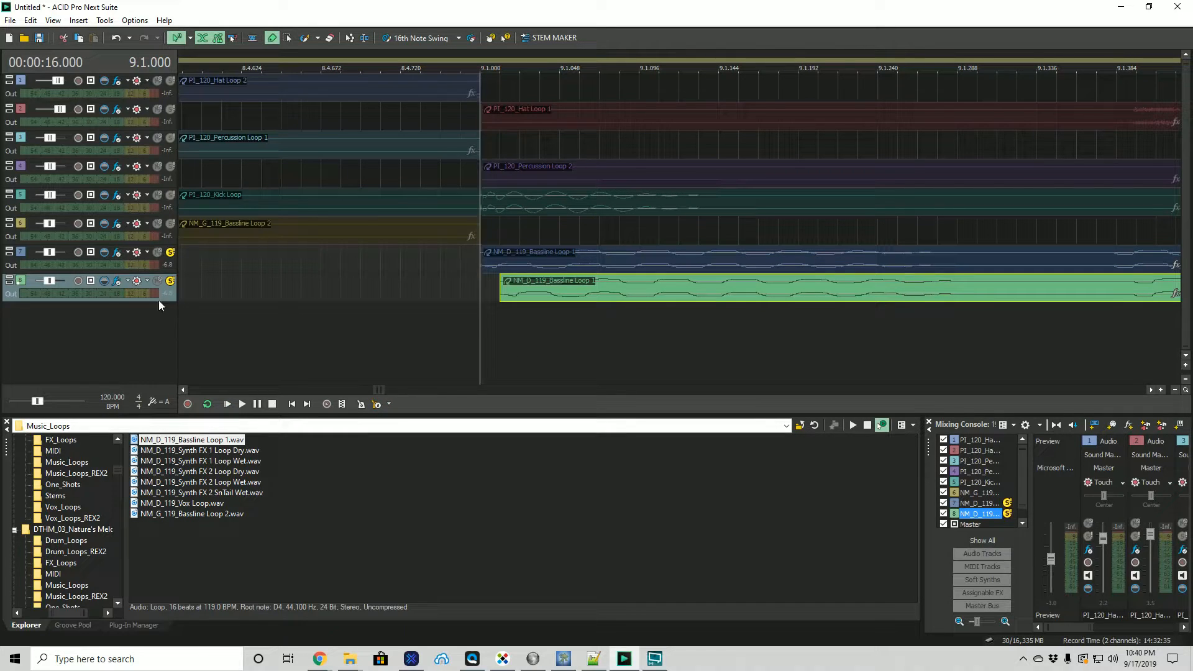
Delete the duplicate Bassline Loop 1 track and unsolo the original Bassline Loop 1 track.
right_click(13, 293)
click(43, 353)
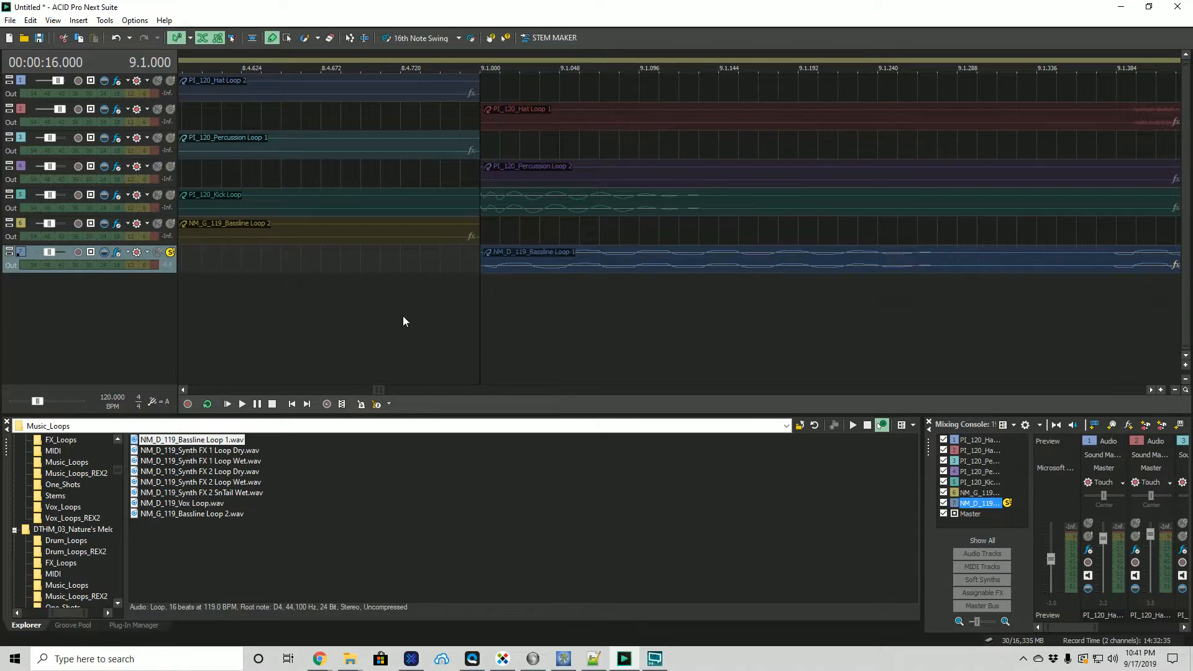
click(170, 253)
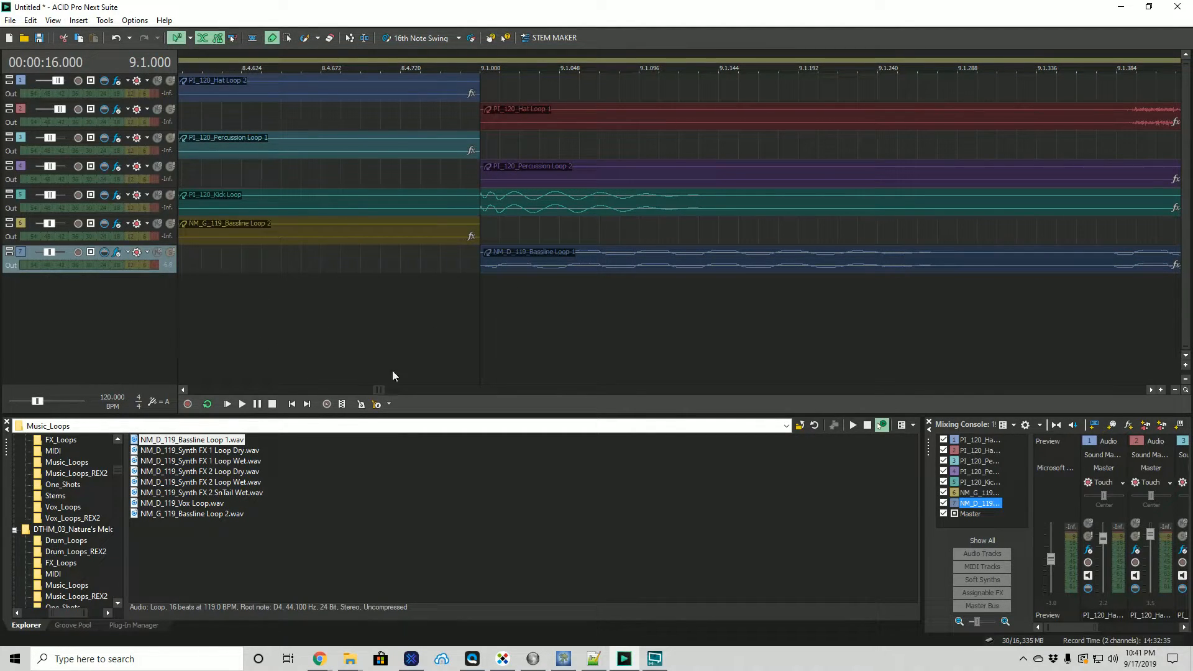
Open the 124 folder under Melodic Techno, 5MT_LOOPS_WAV, 303 in the loop browser.
scroll(397, 313, down, 8)
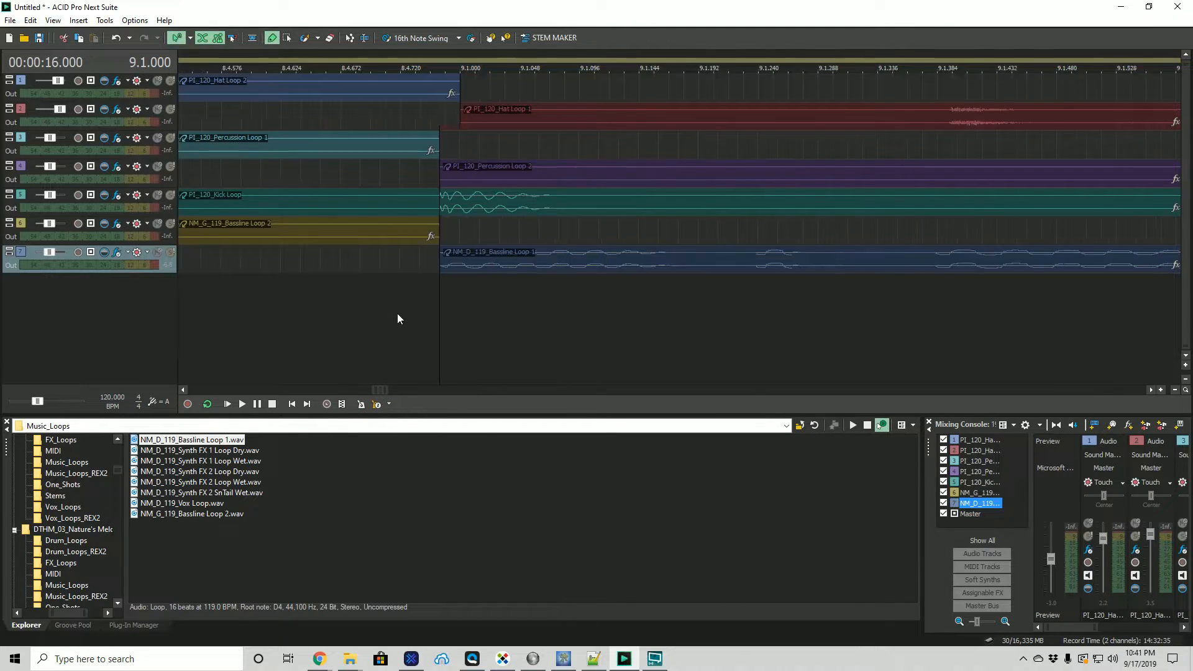
scroll(397, 313, down, 10)
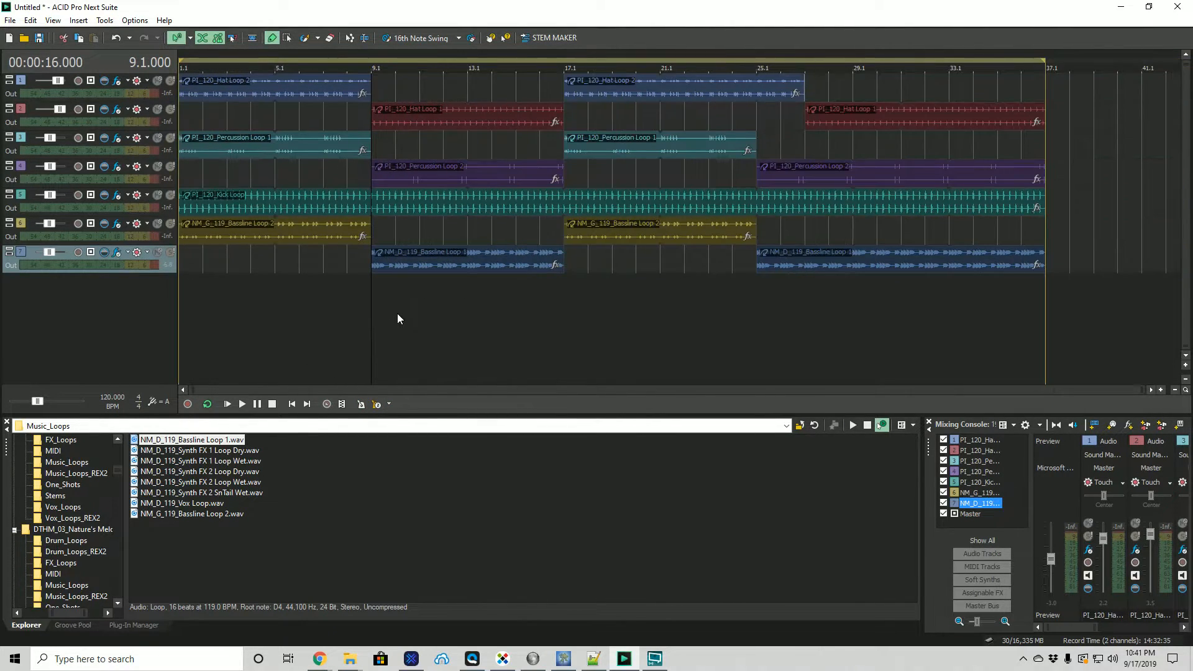
scroll(397, 318, down, 3)
scroll(81, 508, down, 3)
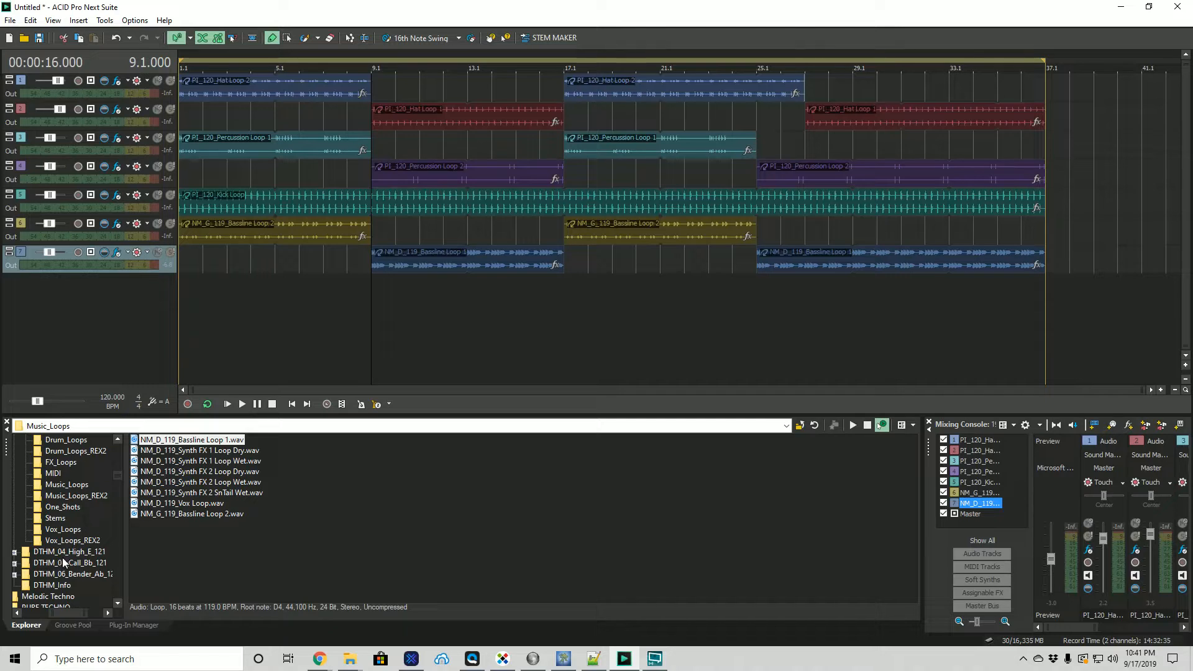
scroll(65, 525, down, 2)
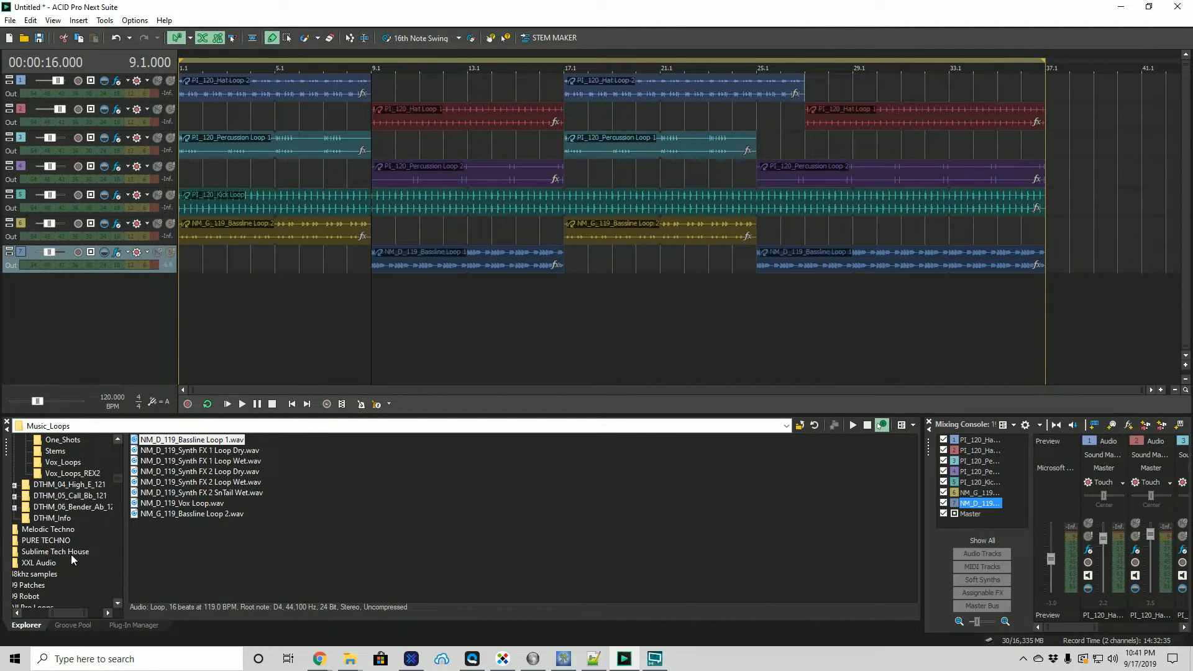
drag(59, 613, 52, 614)
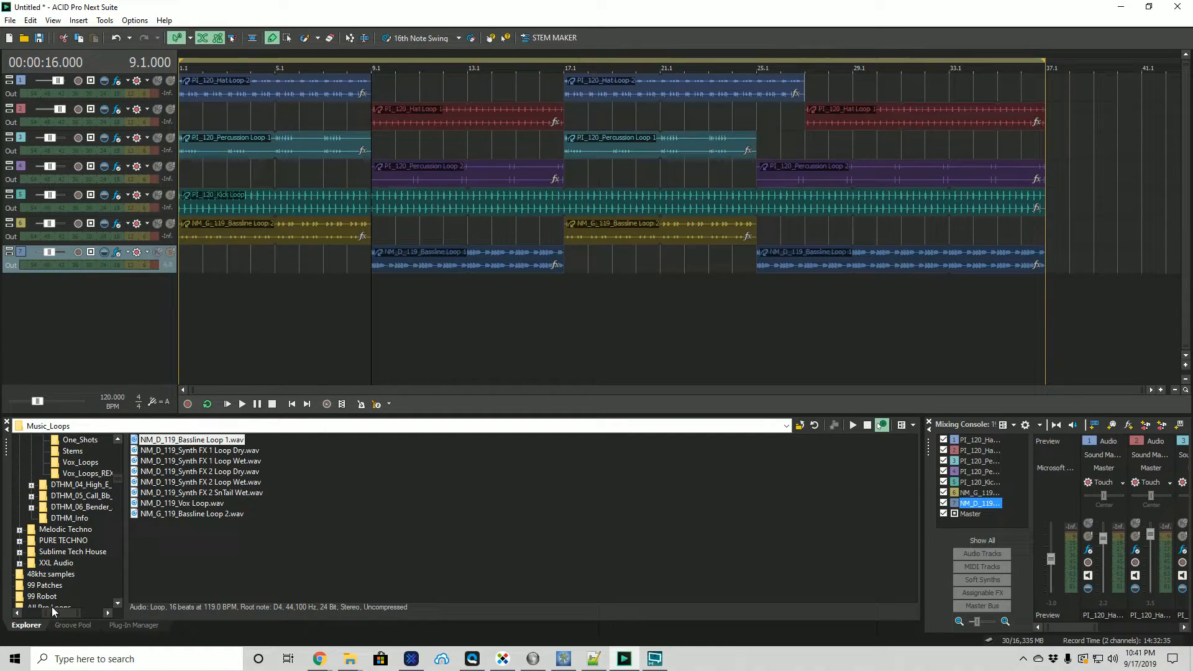
click(19, 530)
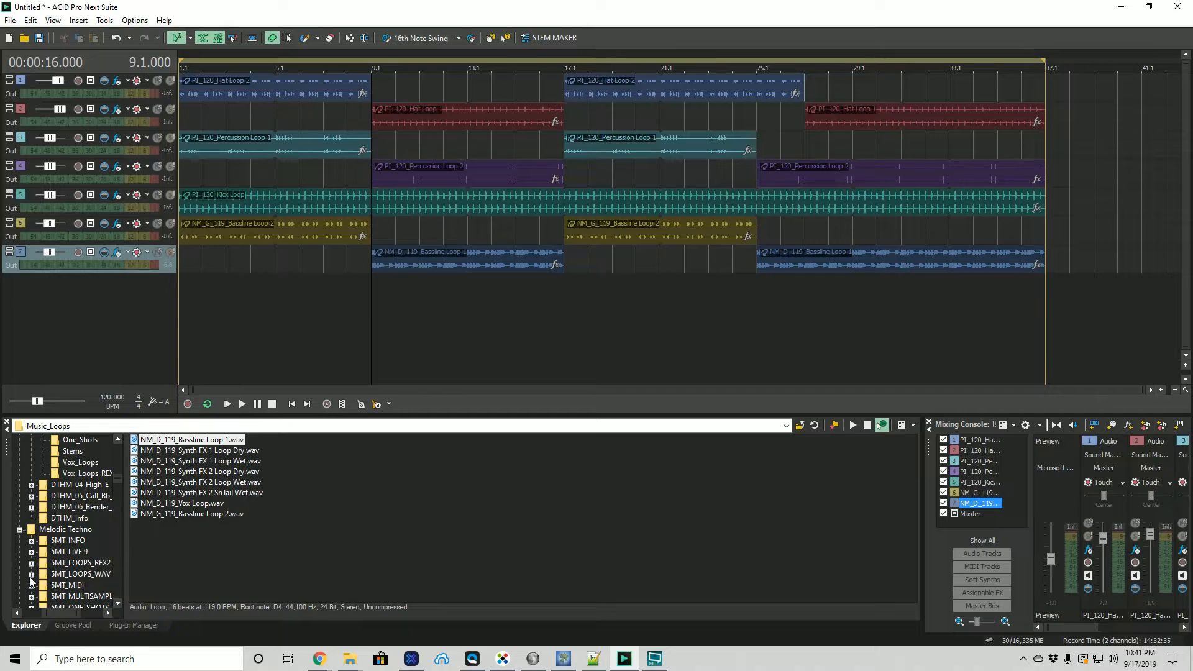
click(31, 575)
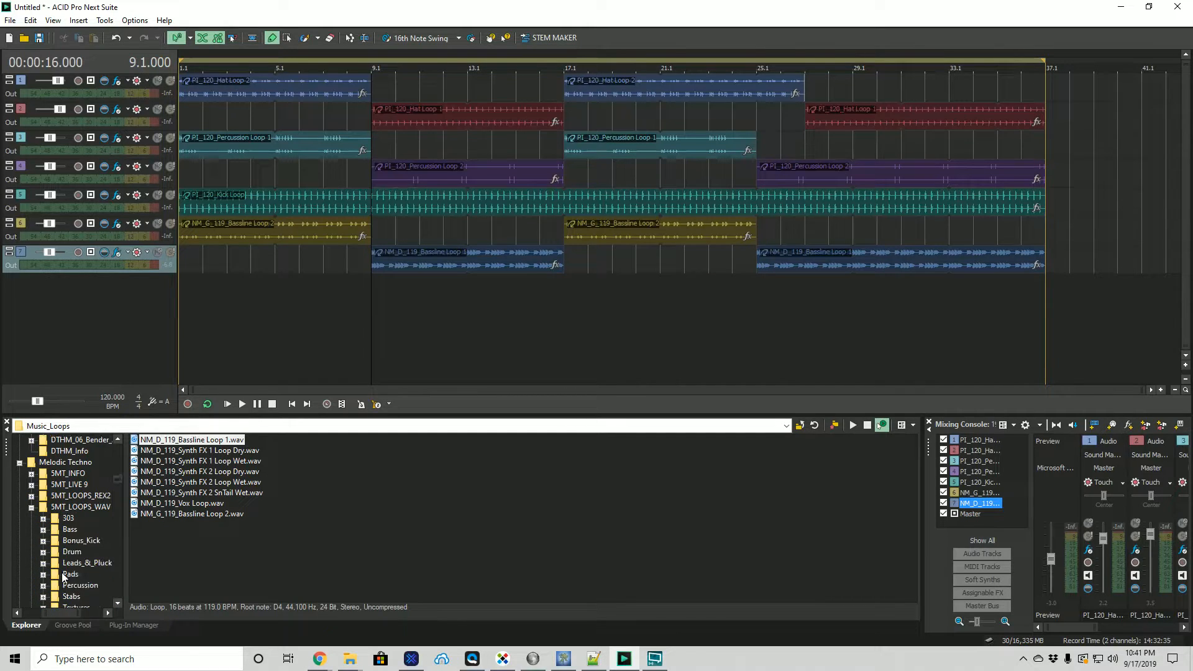
click(75, 521)
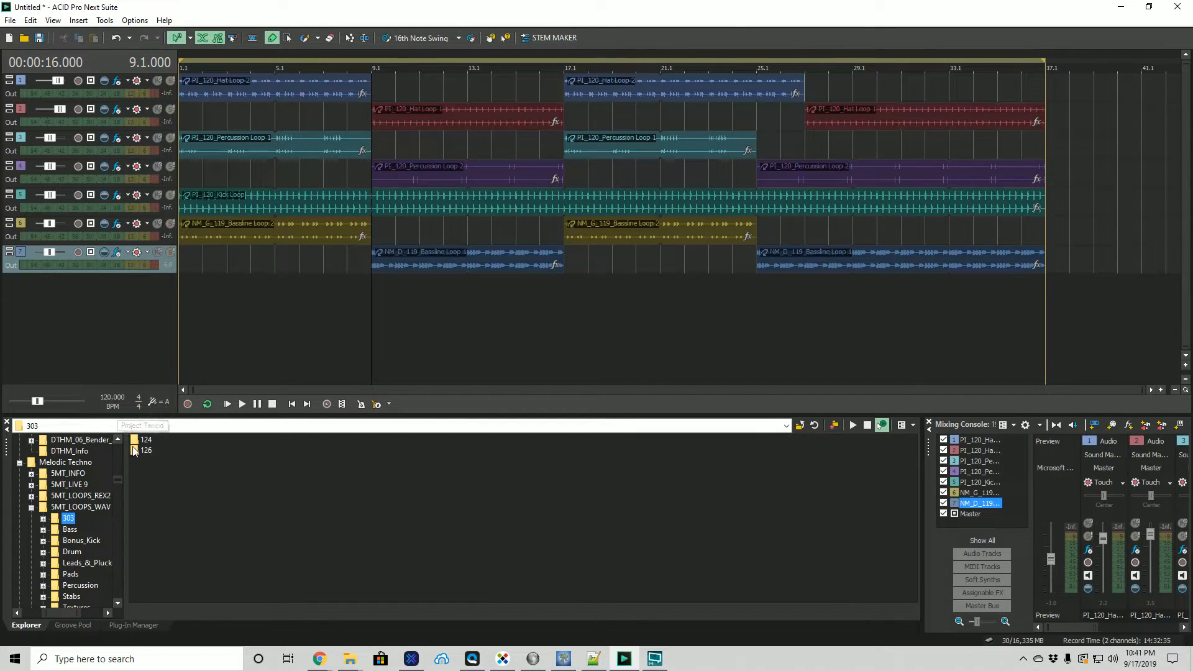
double_click(143, 445)
Preview the loops bitsquare2_amp_dry, analogpulse6_wet and chorusedsaws2_wet from the 124 folder, ending with the preview stopped.
click(211, 493)
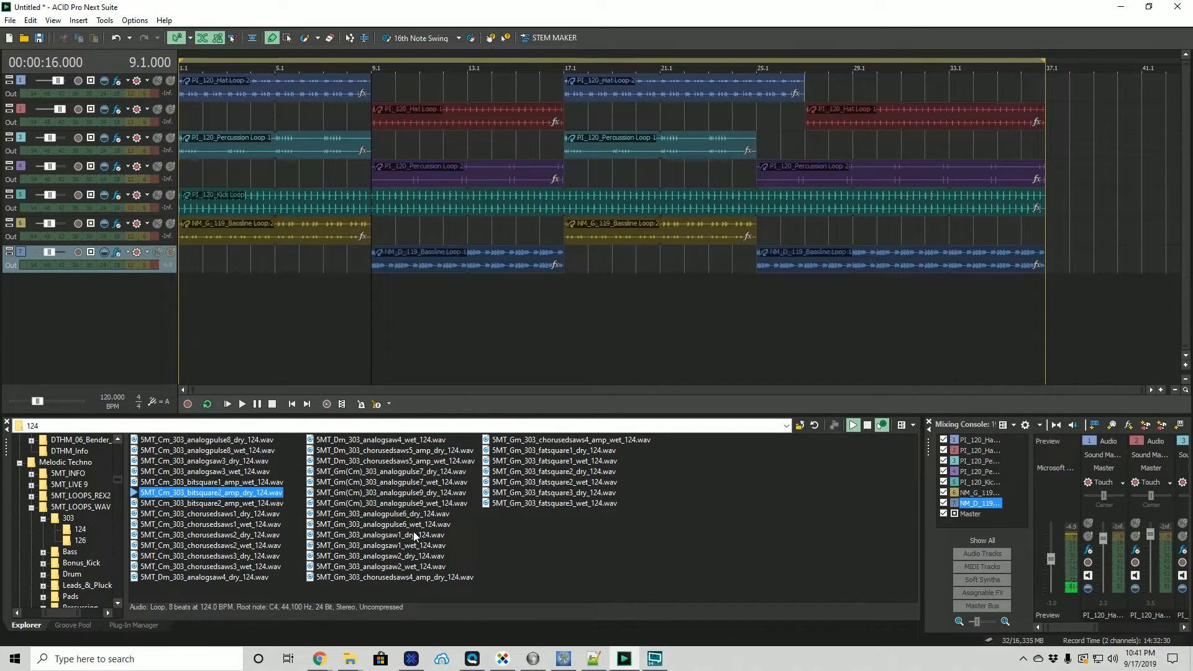
click(394, 525)
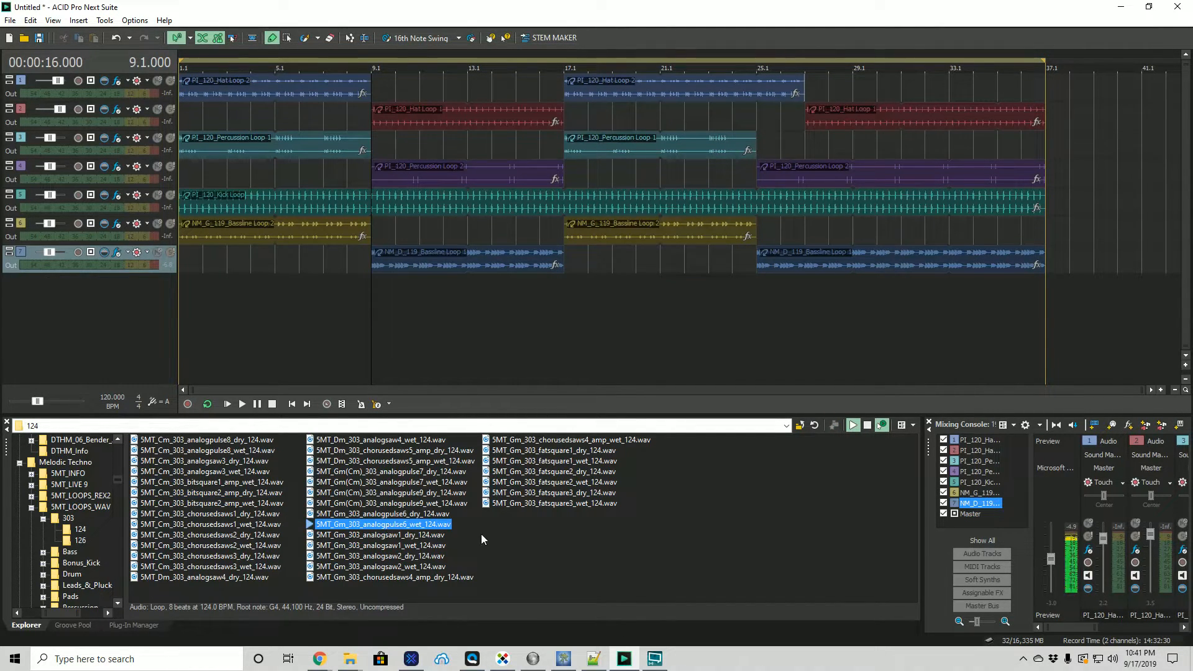
click(215, 545)
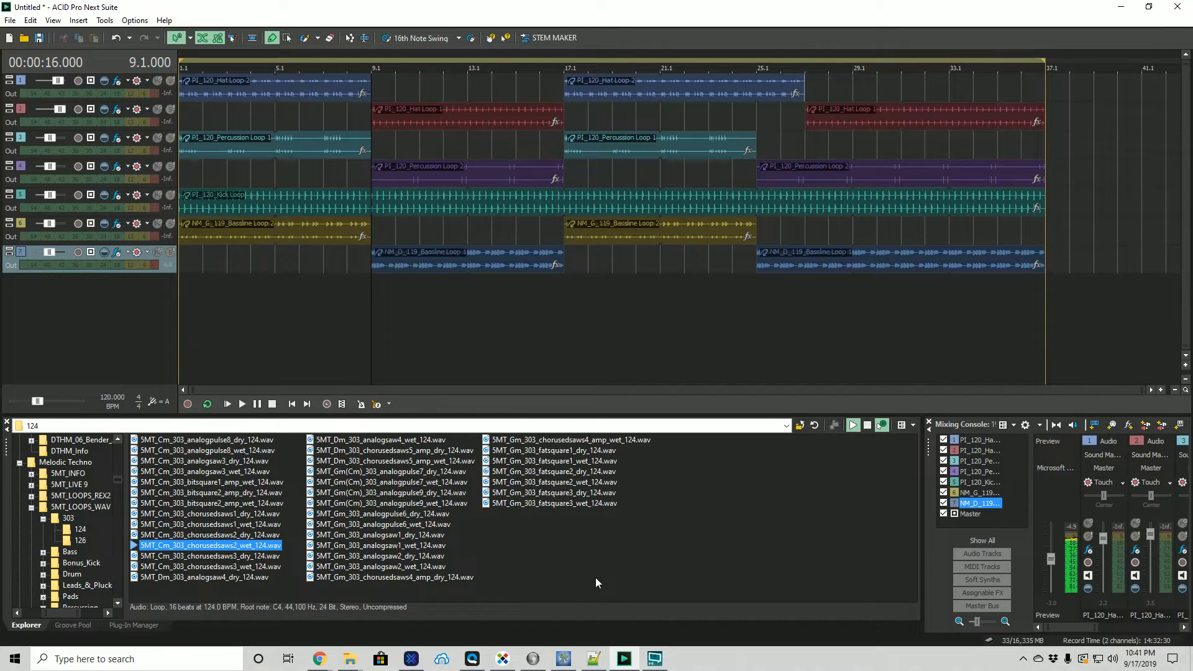
click(573, 565)
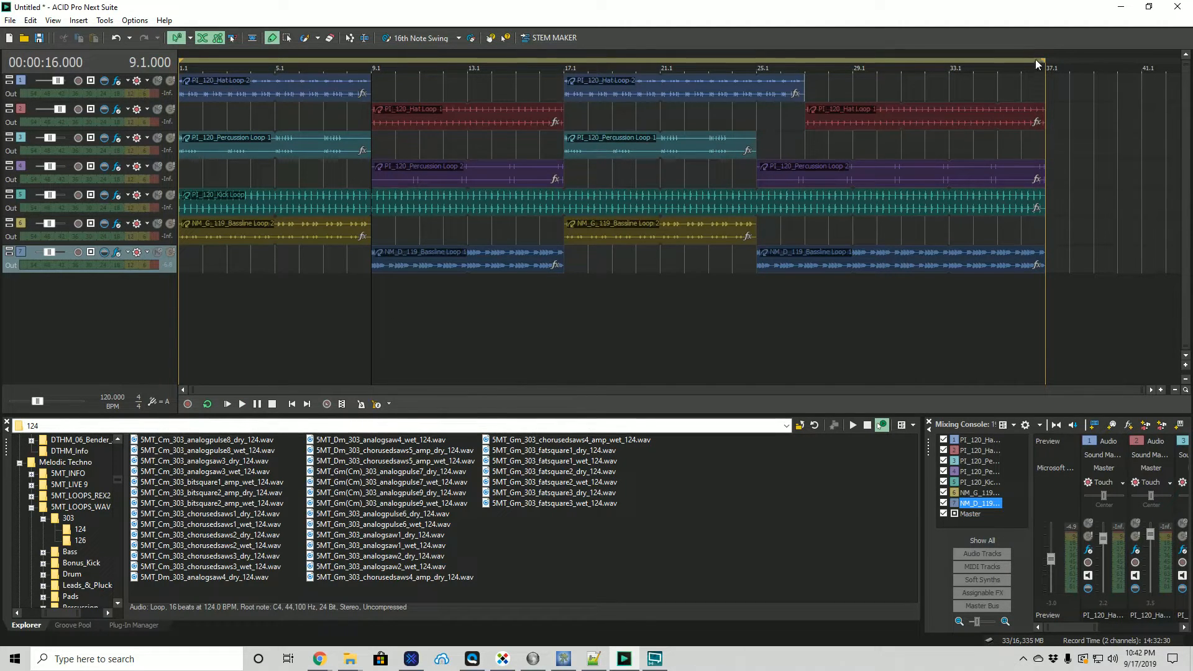
Shorten the loop region to measures 1.1 through 9.1 and play the project from the start.
drag(1046, 59, 375, 65)
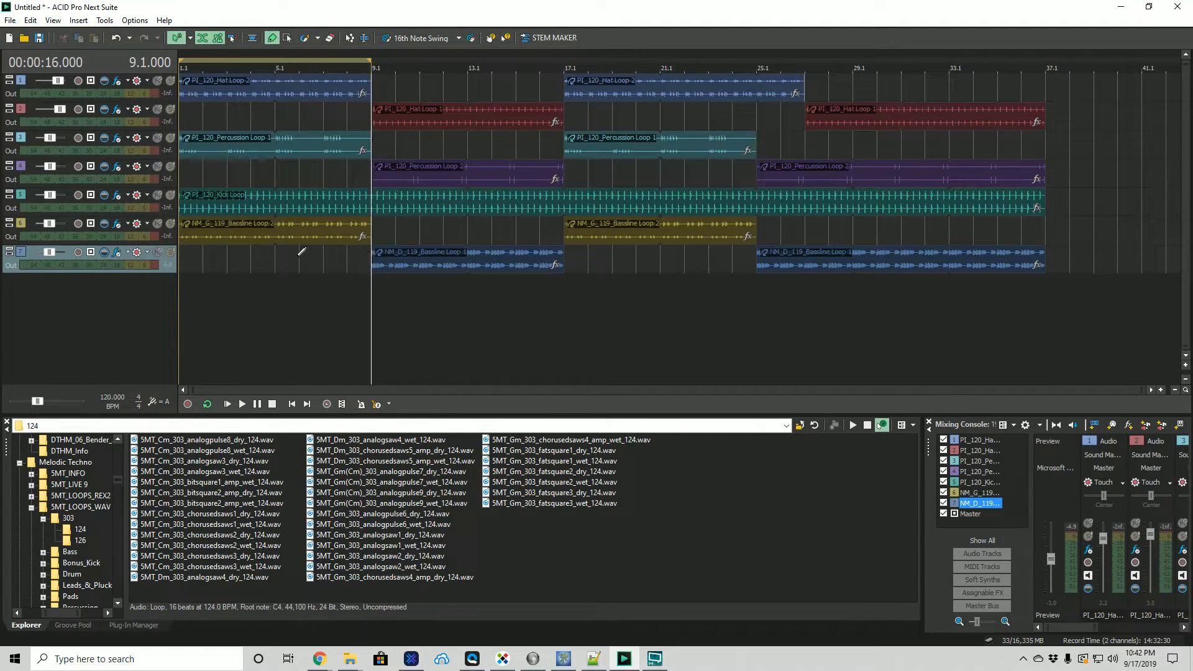
click(244, 405)
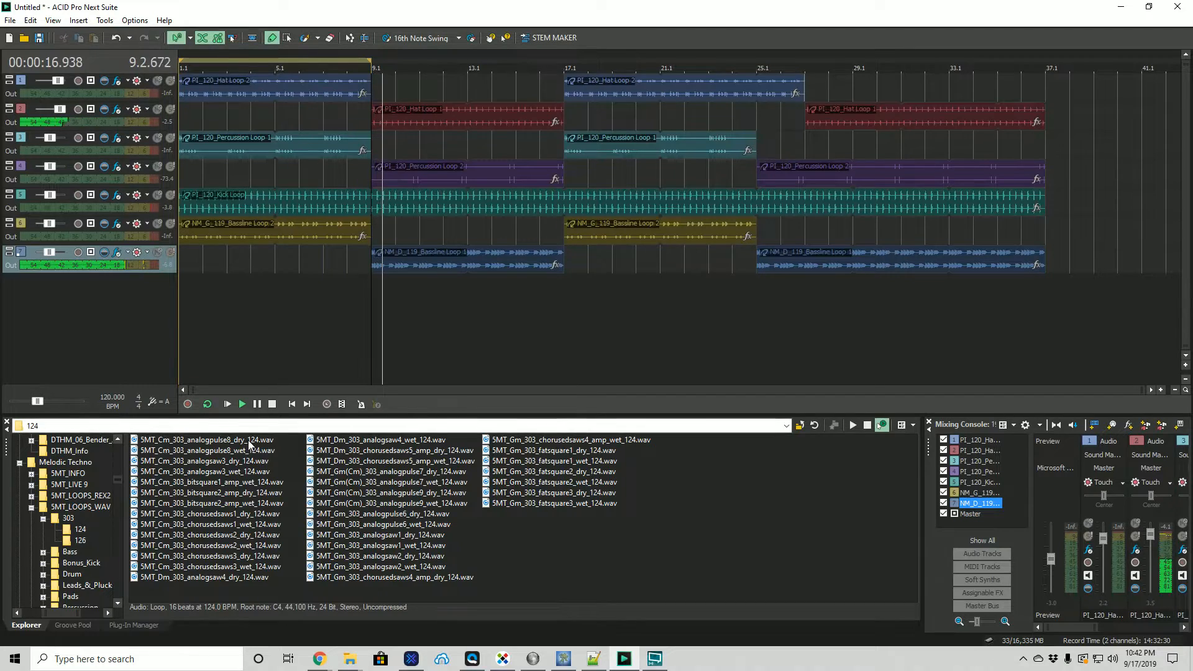
click(249, 441)
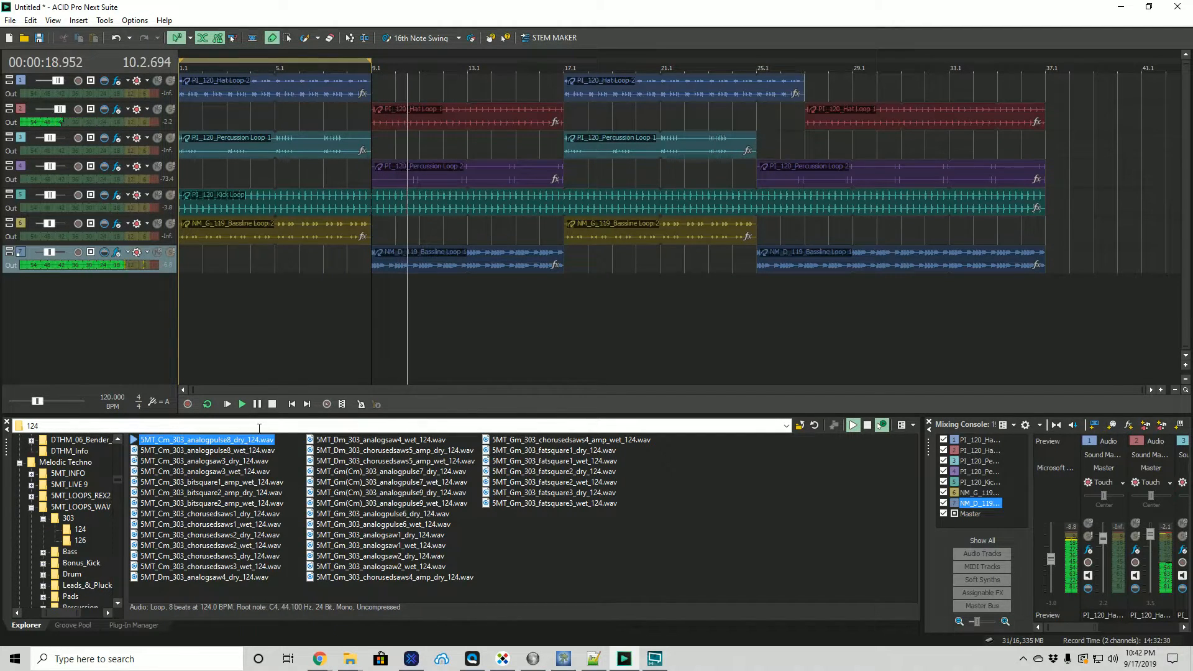
click(226, 405)
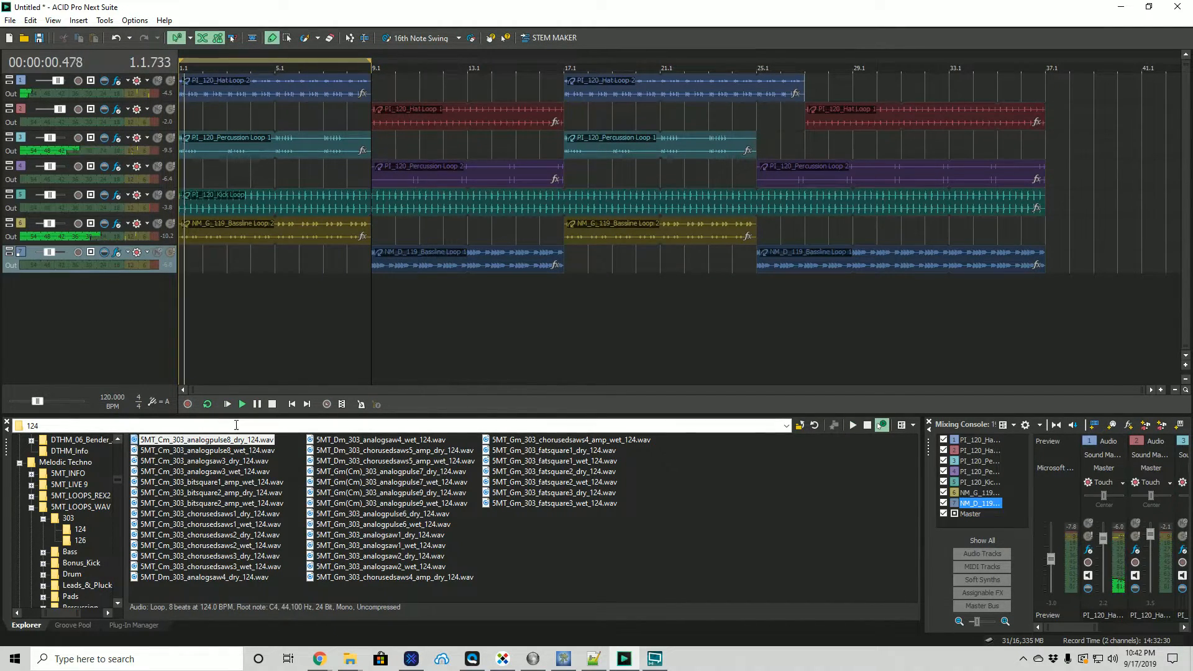
Audition the Cm 303 loops from analogpulse8_wet down to bitsquare2_amp_dry against the playing arrangement.
click(254, 451)
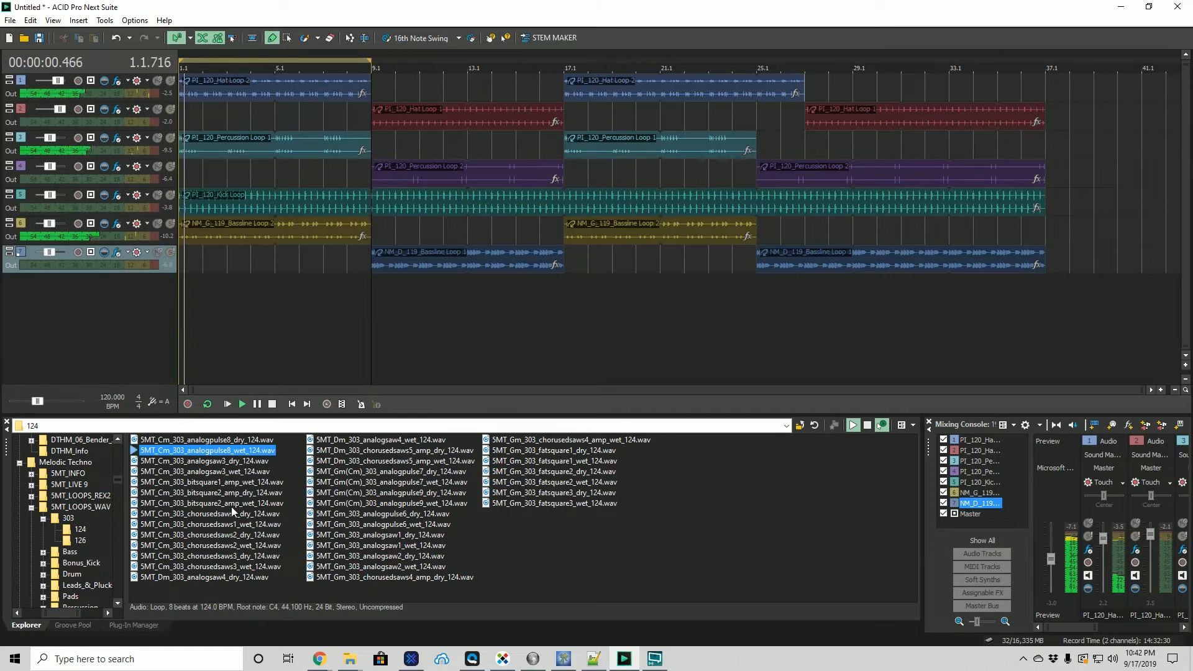
key(Down)
key(Down)
key(Down)
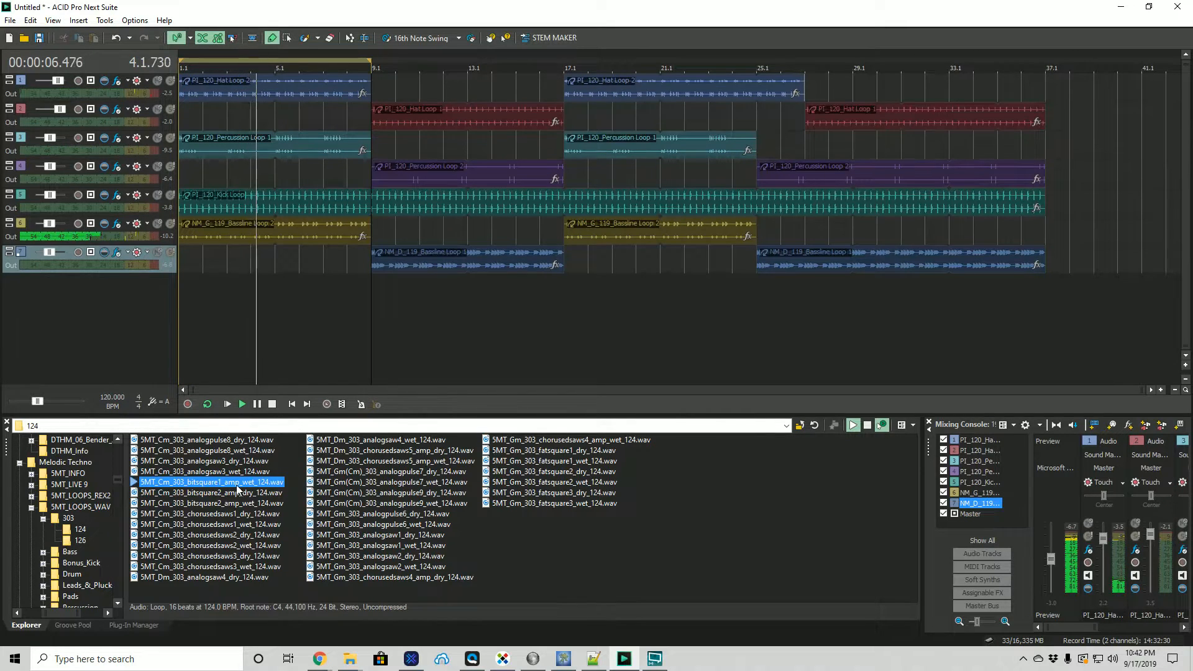
click(246, 493)
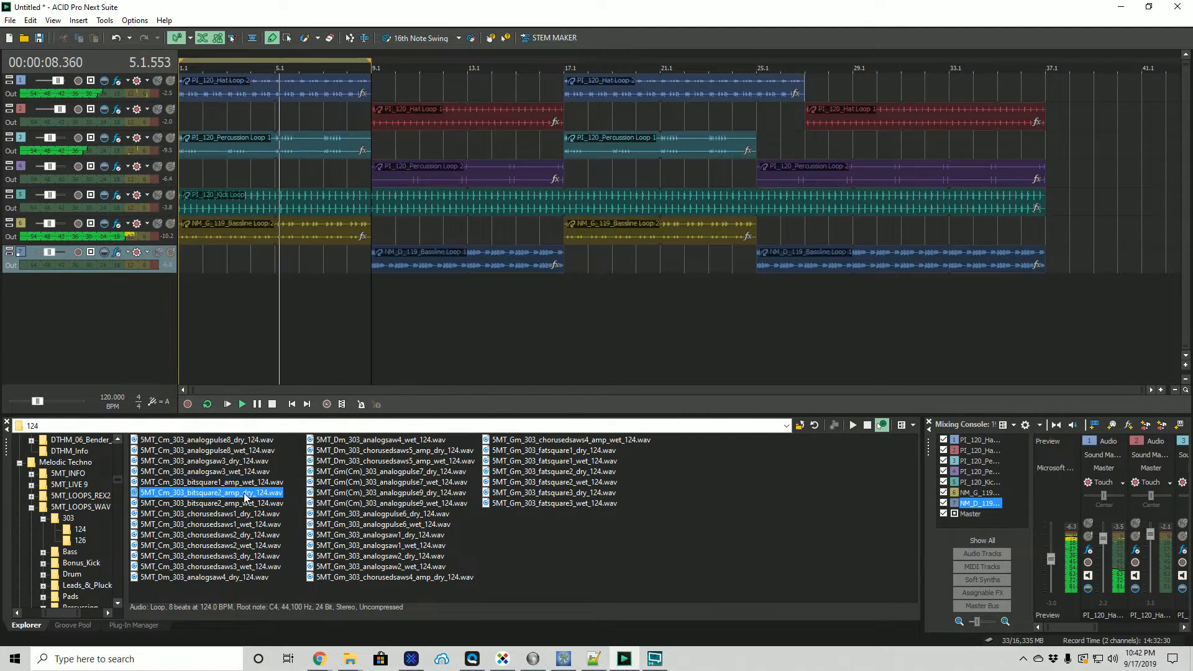
Add 5MT_Cm_303_bitsquare1_amp_wet_124.wav as a new track and paint it from measure 1.1 to 9.1.
click(250, 483)
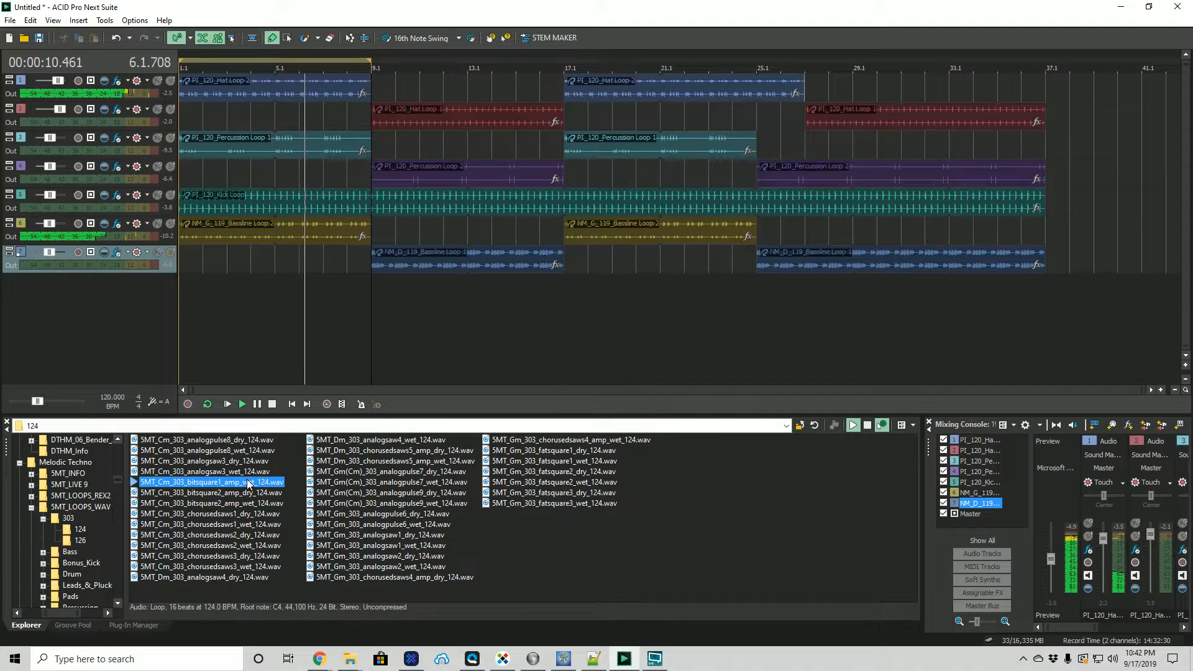
drag(251, 483, 187, 323)
drag(266, 297, 371, 294)
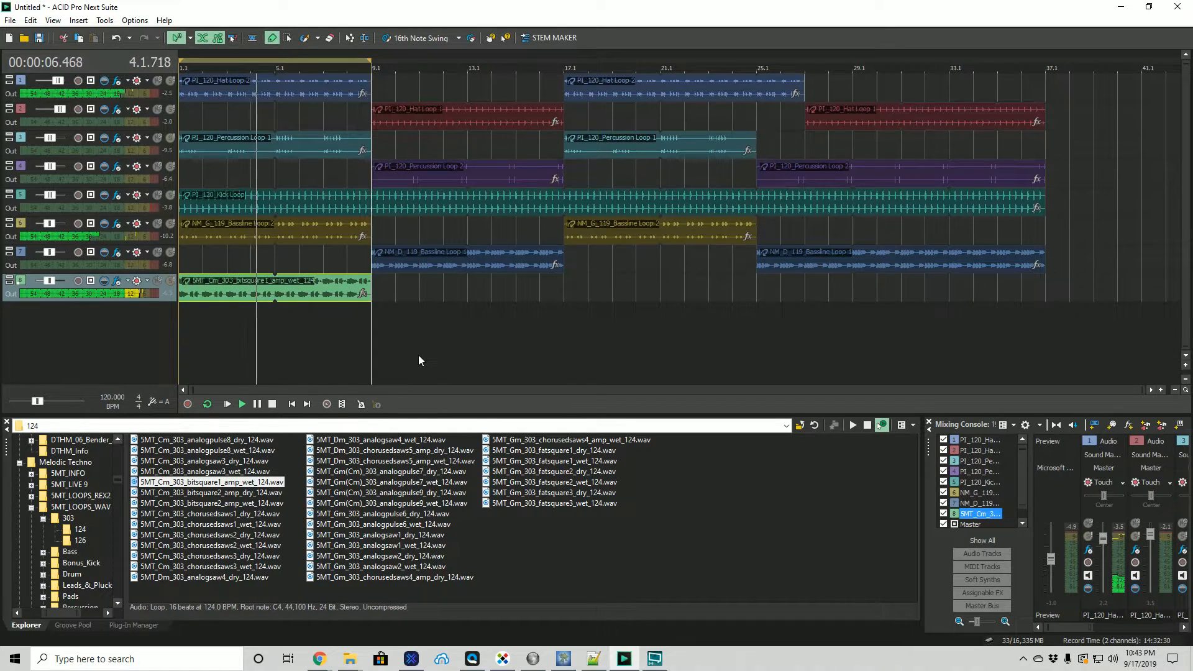
Move the loop region to measures 9.1 through 17.1 and preview bitsquare1_amp_wet and chorusedsaws3_wet over it.
drag(246, 59, 439, 58)
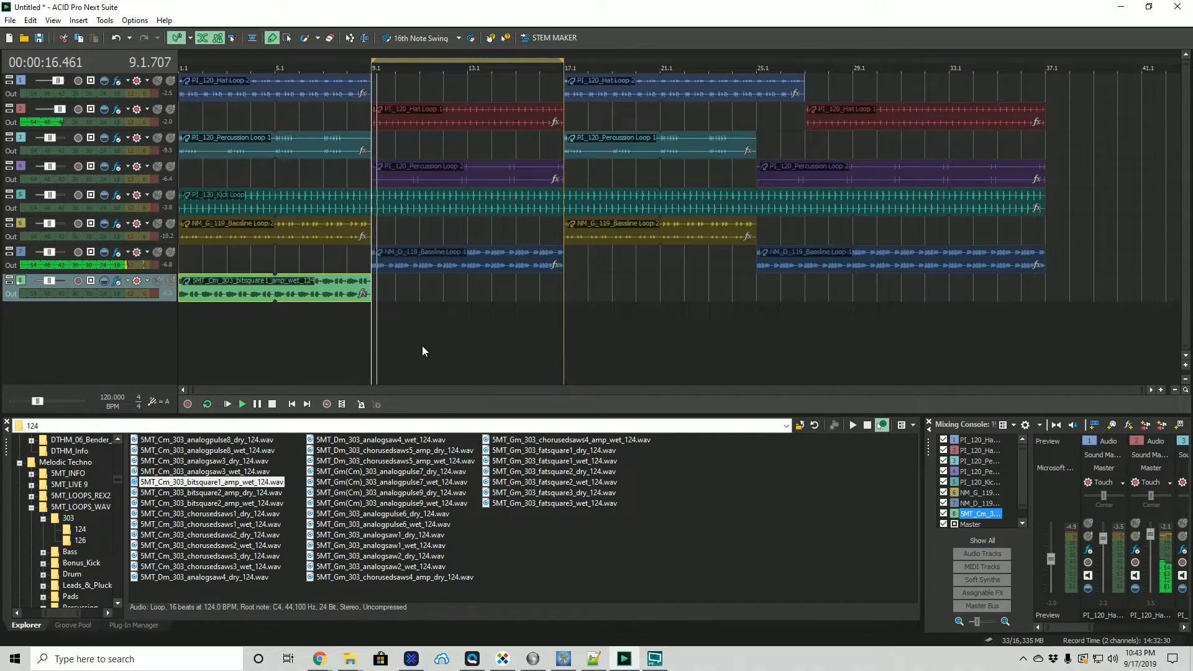
click(246, 484)
click(462, 547)
click(245, 485)
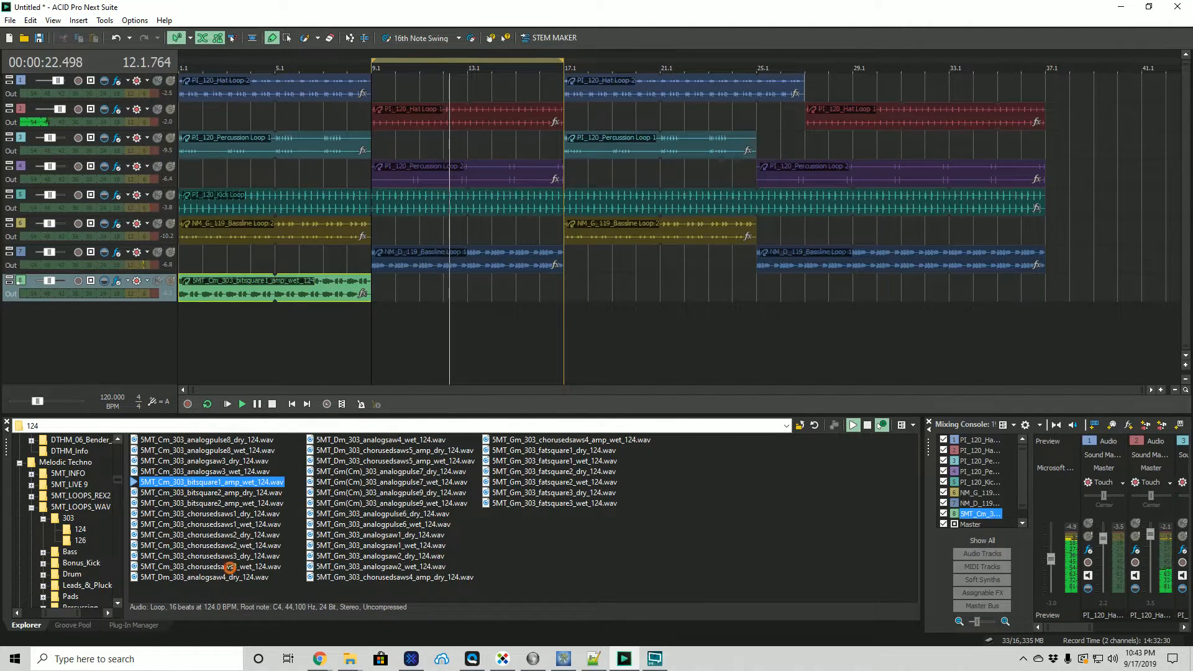
click(231, 568)
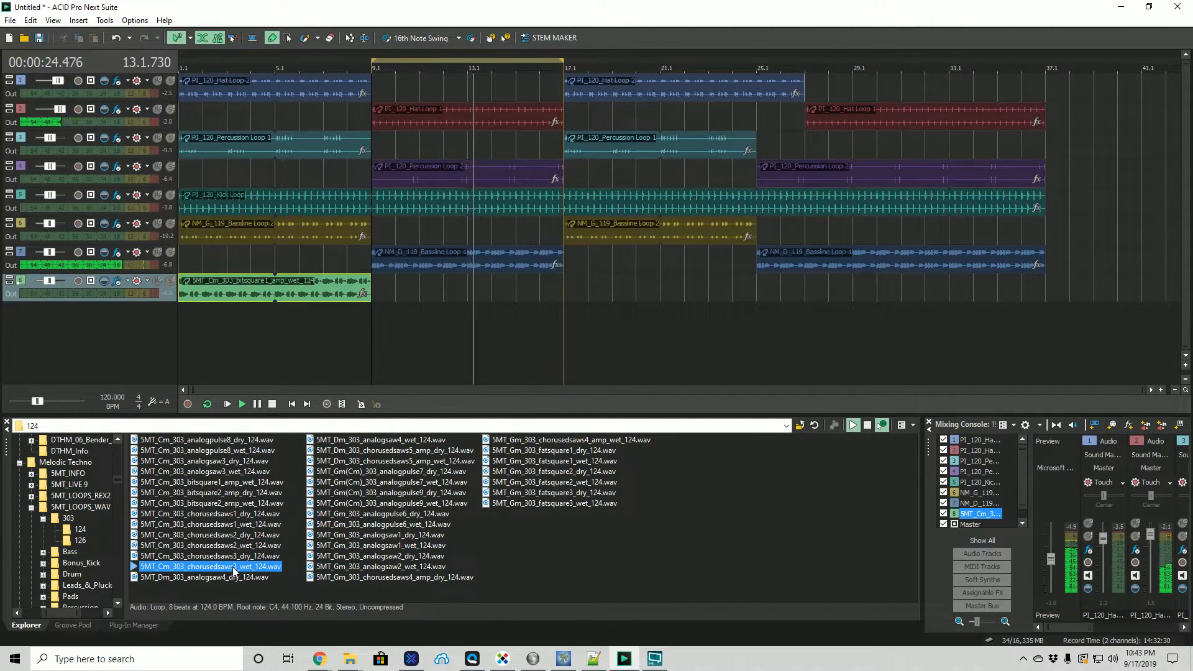
Audition chorusedsaws1_dry, chorusedsaws1_wet, chorusedsaws2_dry and the Dm analogsaw4_dry loop against the second section.
click(231, 514)
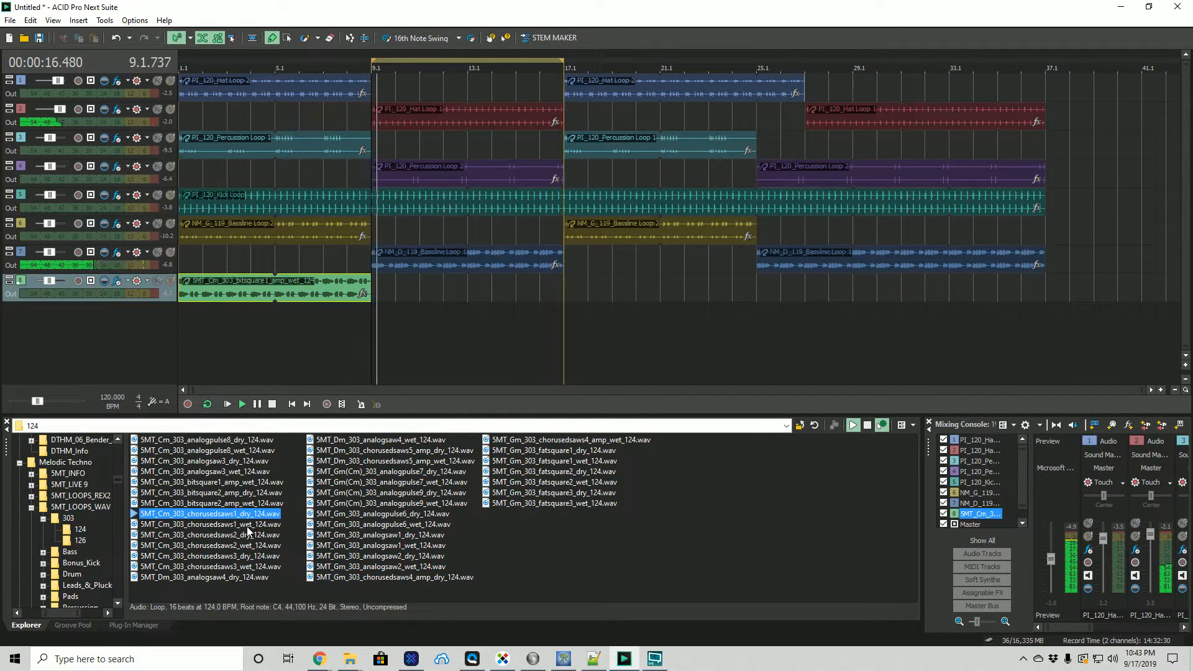
click(247, 526)
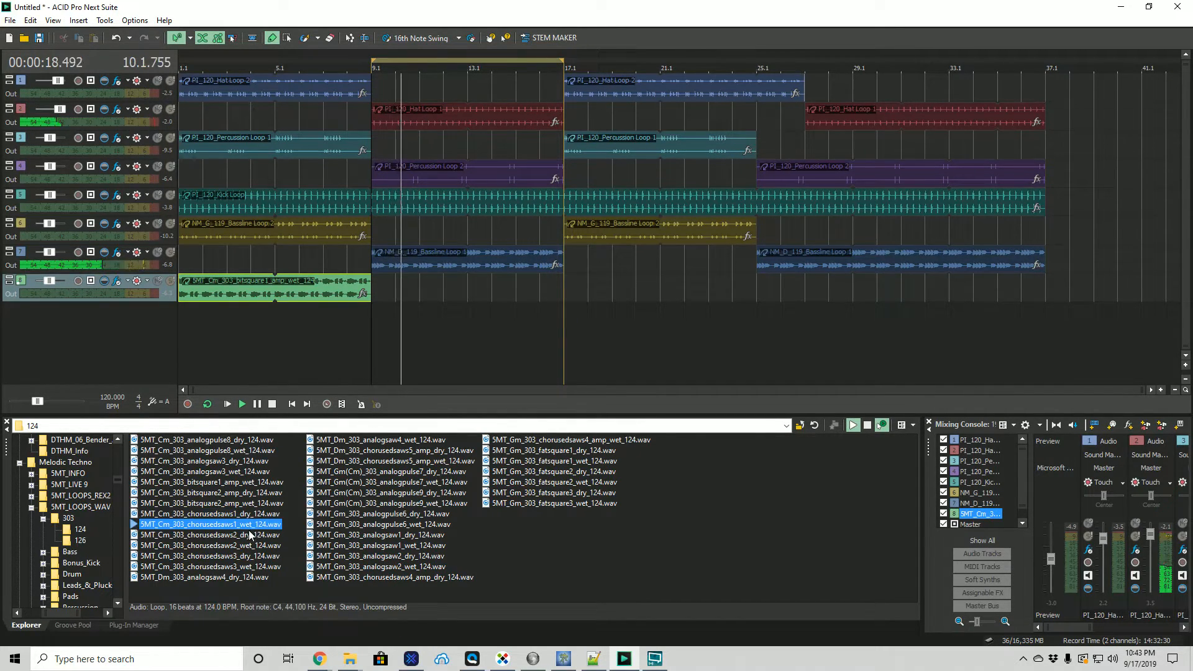
click(251, 536)
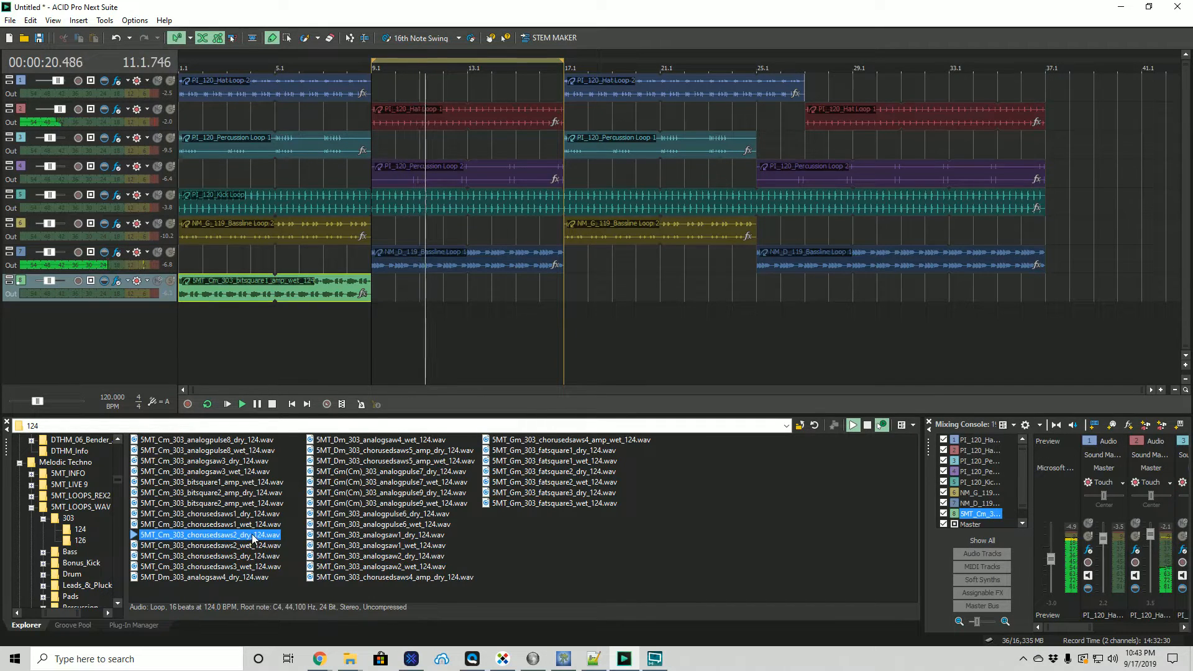
click(247, 577)
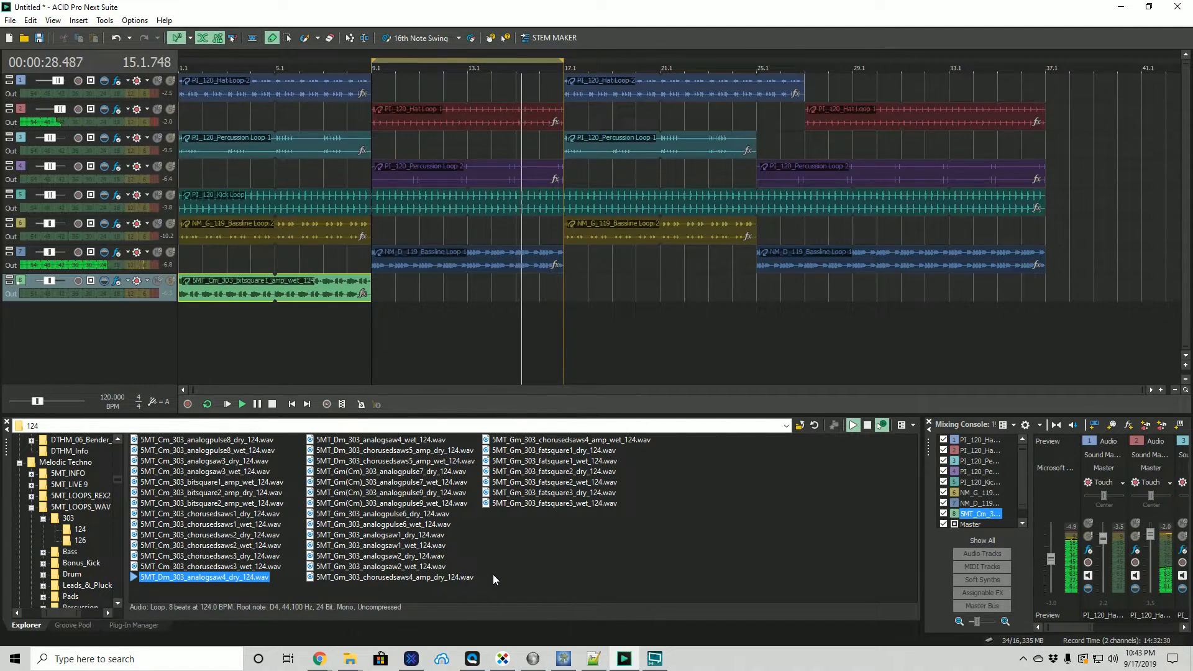
Audition the Gm loops analogpulse6_dry, fatsquare3_dry, chorusedsaws4_amp_wet and chorusedsaws4_amp_dry against the second section.
click(430, 515)
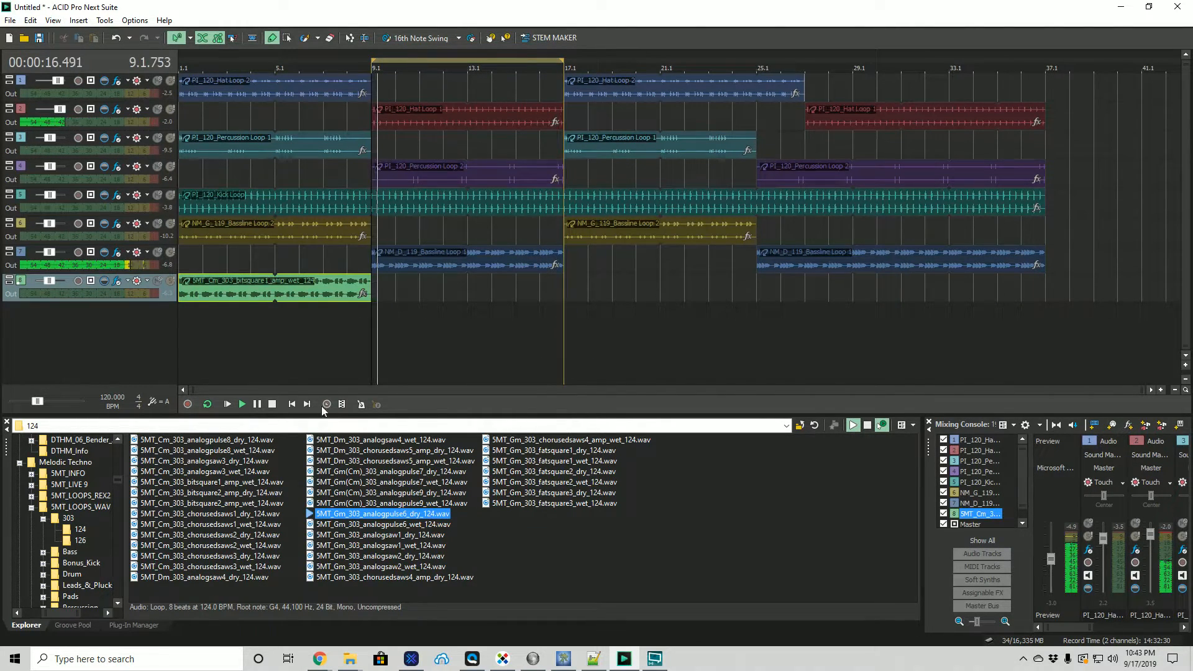
click(553, 493)
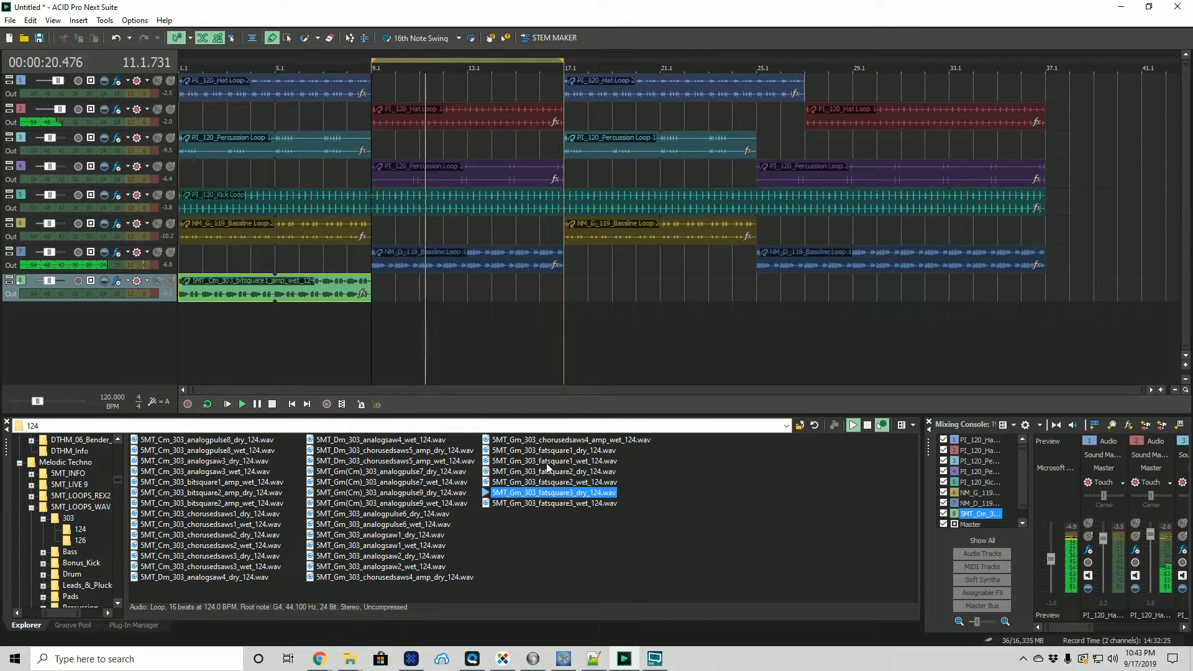
click(546, 441)
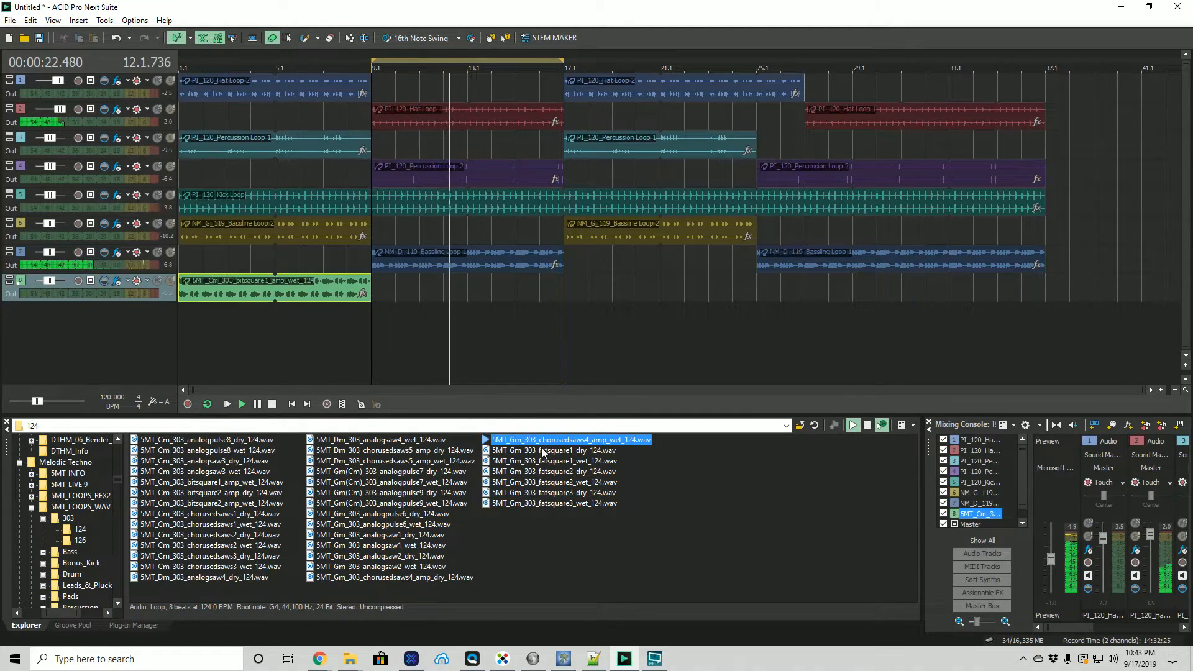
click(431, 576)
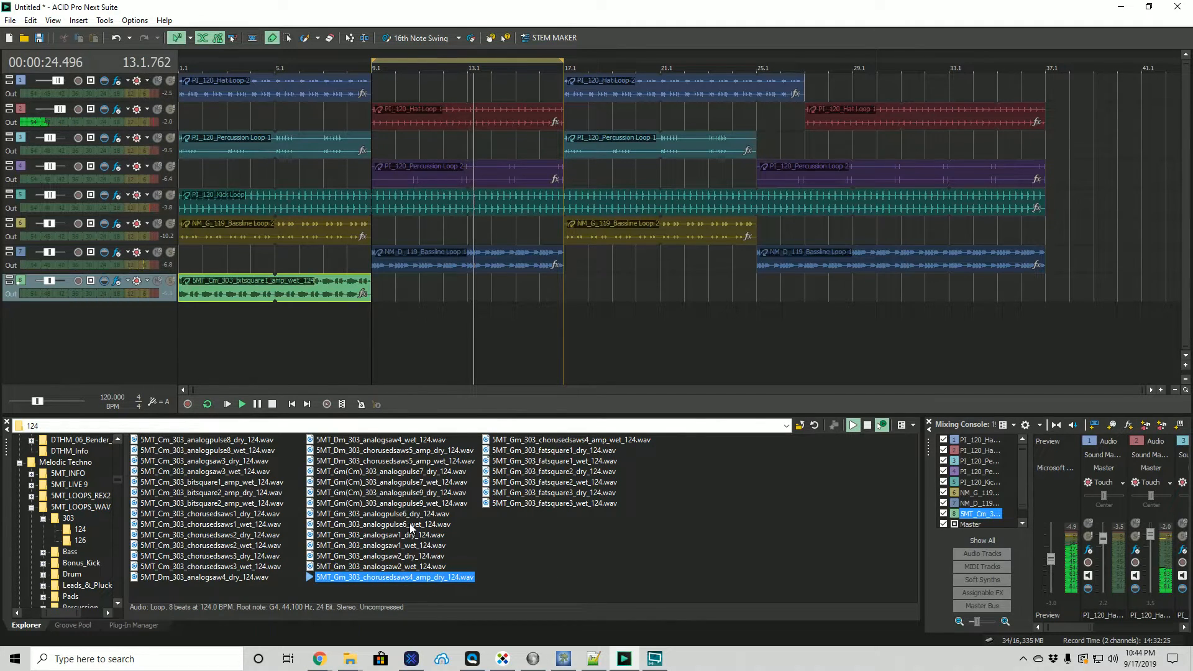
Preview Dm chorusedsaws5_amp_dry and analogsaw4_wet, and add 5MT_Dm_303_analogsaw4_wet_124.wav as a new track from measure 9.1 to 17.1.
click(398, 451)
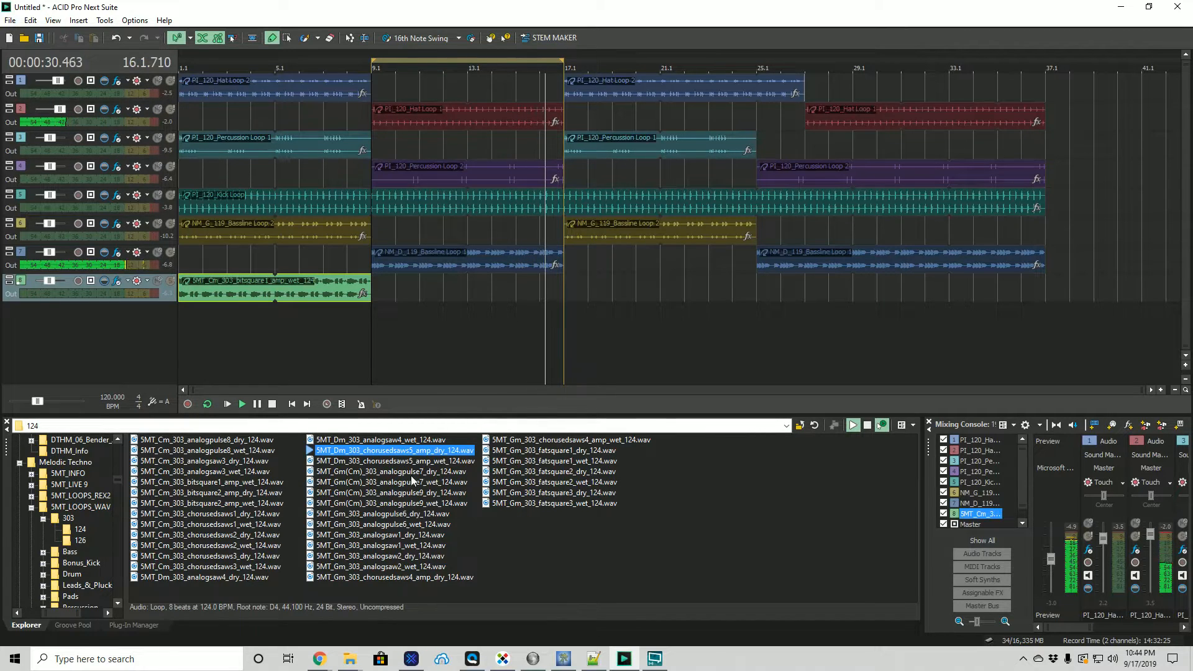
key(Up)
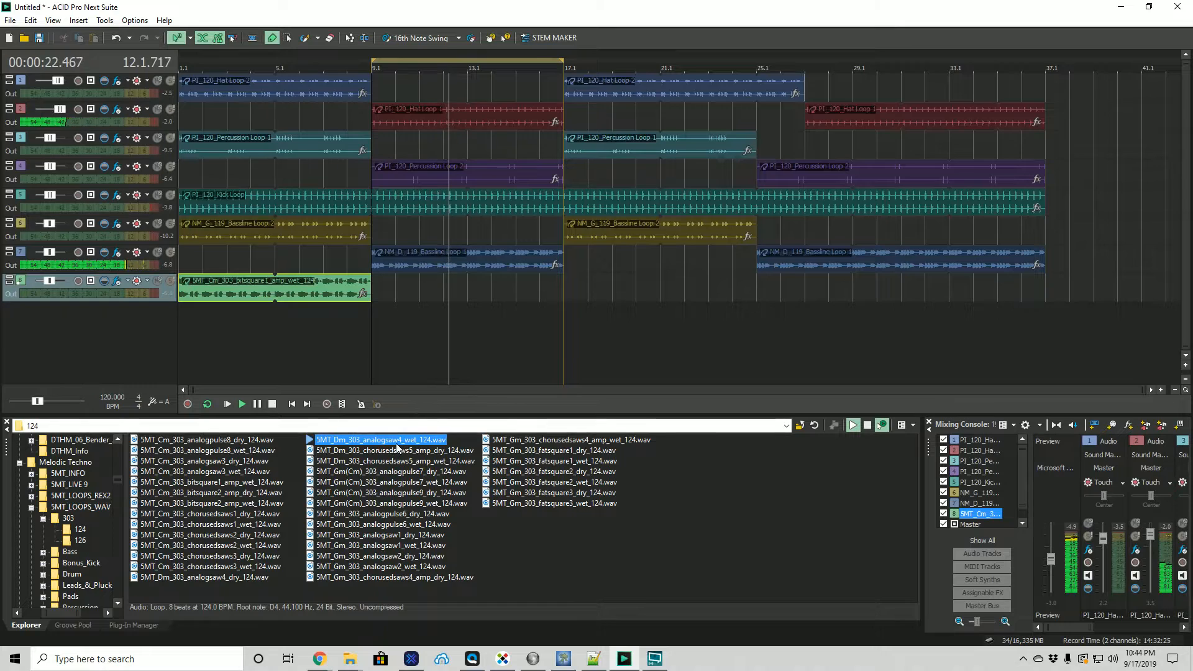
drag(398, 441, 563, 317)
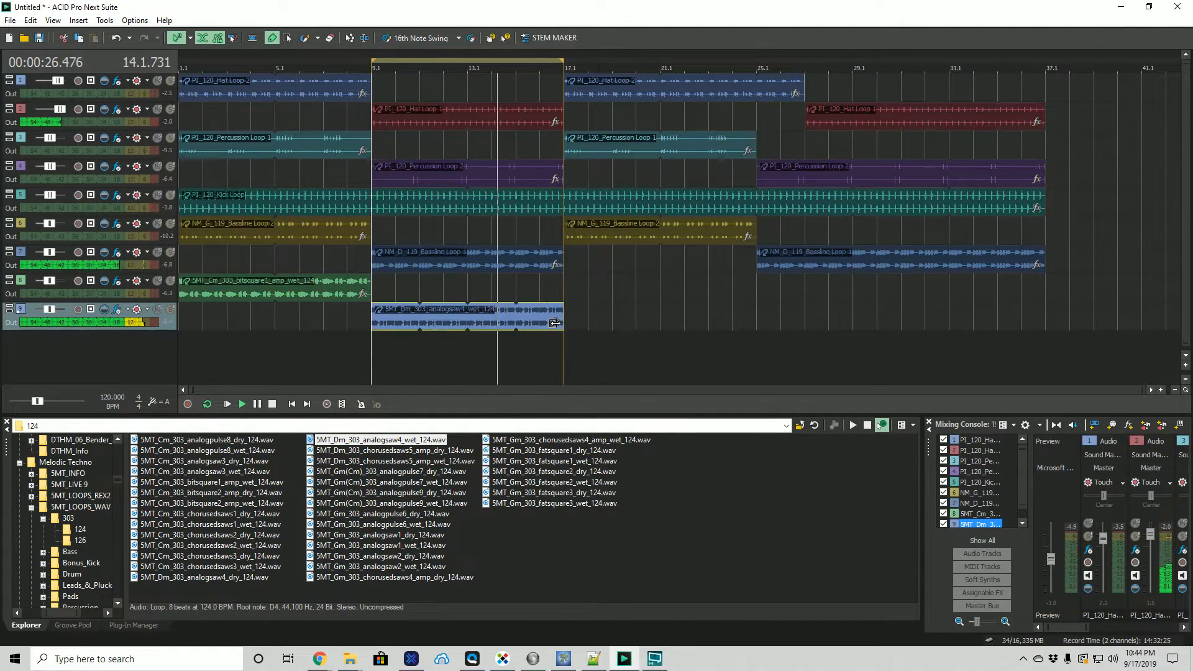
Paint bitsquare1_amp_wet over measures 17.1–25.1 and analogsaw4_wet over 25.1–37.1, and extend the loop region to cover 1.1–37.1.
drag(373, 61, 354, 61)
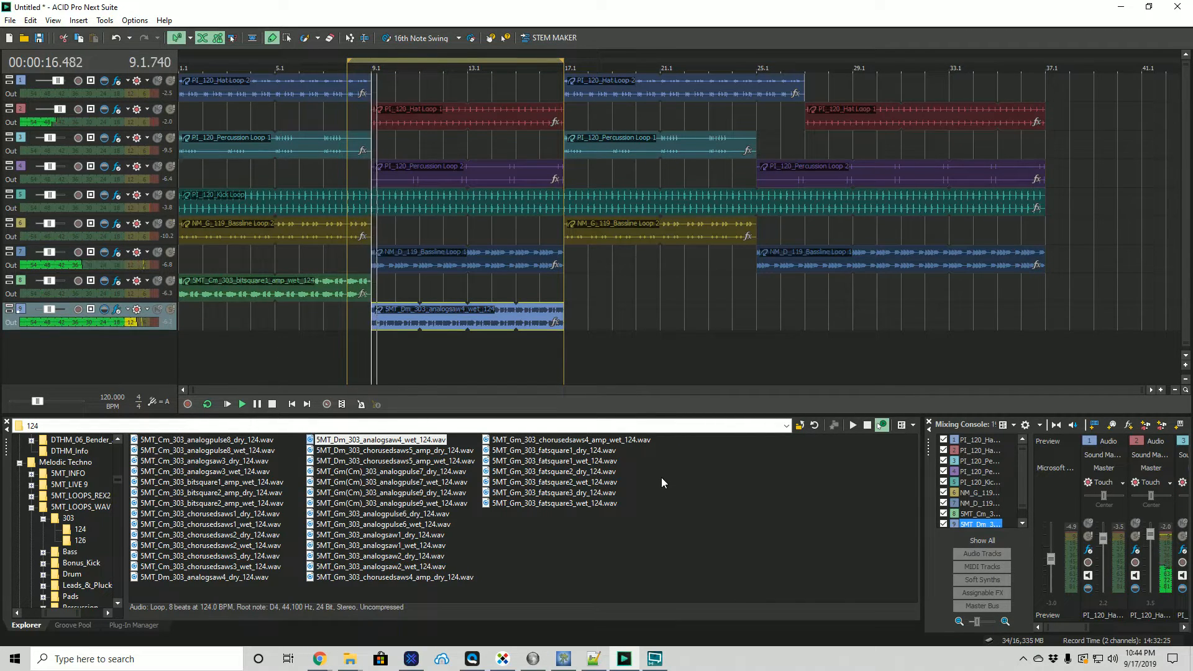
mouse_move(570, 279)
mouse_down()
mouse_move(773, 286)
mouse_move(839, 314)
mouse_move(1047, 314)
mouse_up()
drag(347, 60, 181, 63)
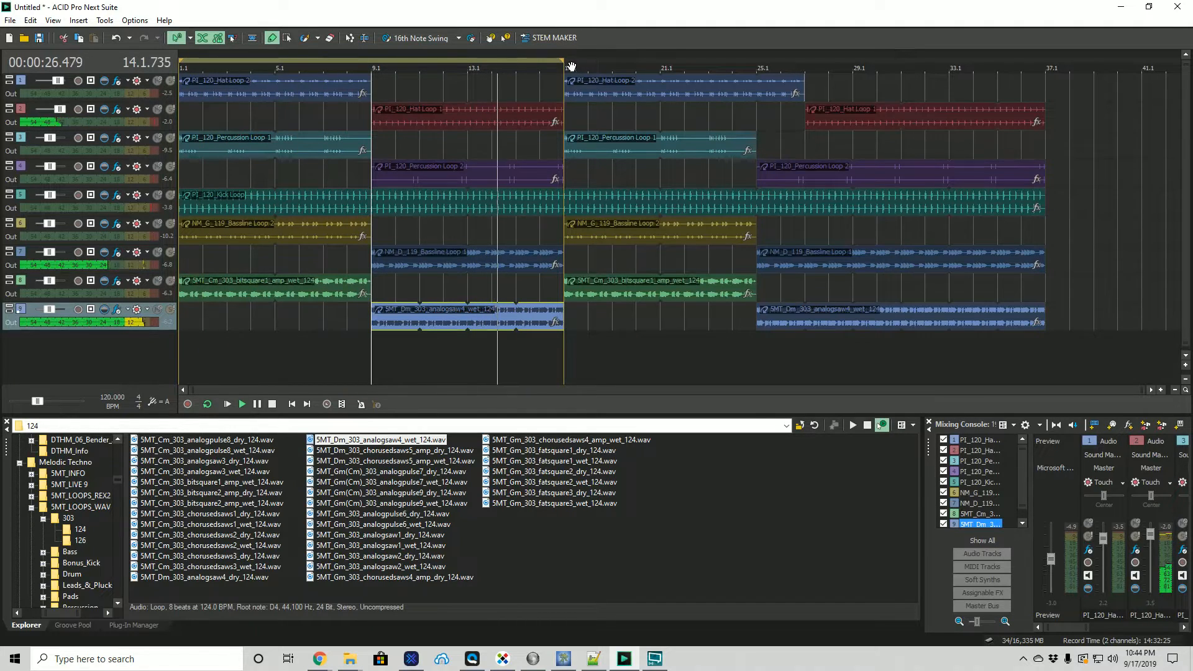
drag(561, 64, 1045, 61)
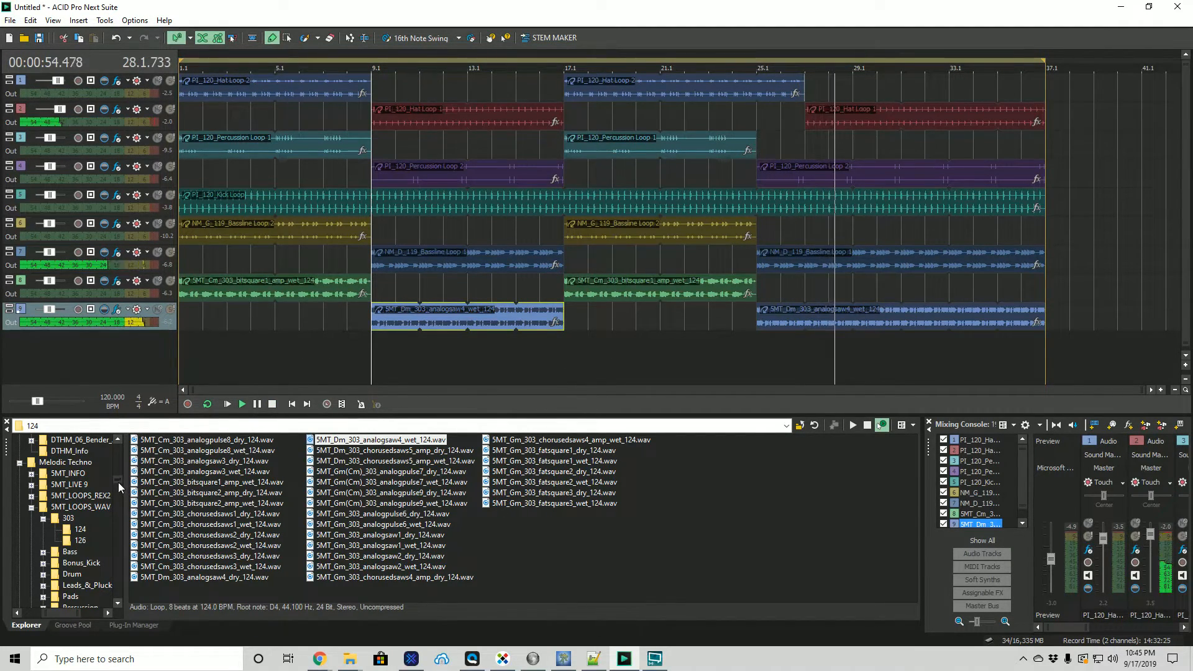
Open the Leads_&_Plucks 124 folder and audition Am hardscale_dry, Cm drivestabs_dry and Cm saddays_dry against the arrangement.
scroll(118, 482, down, 3)
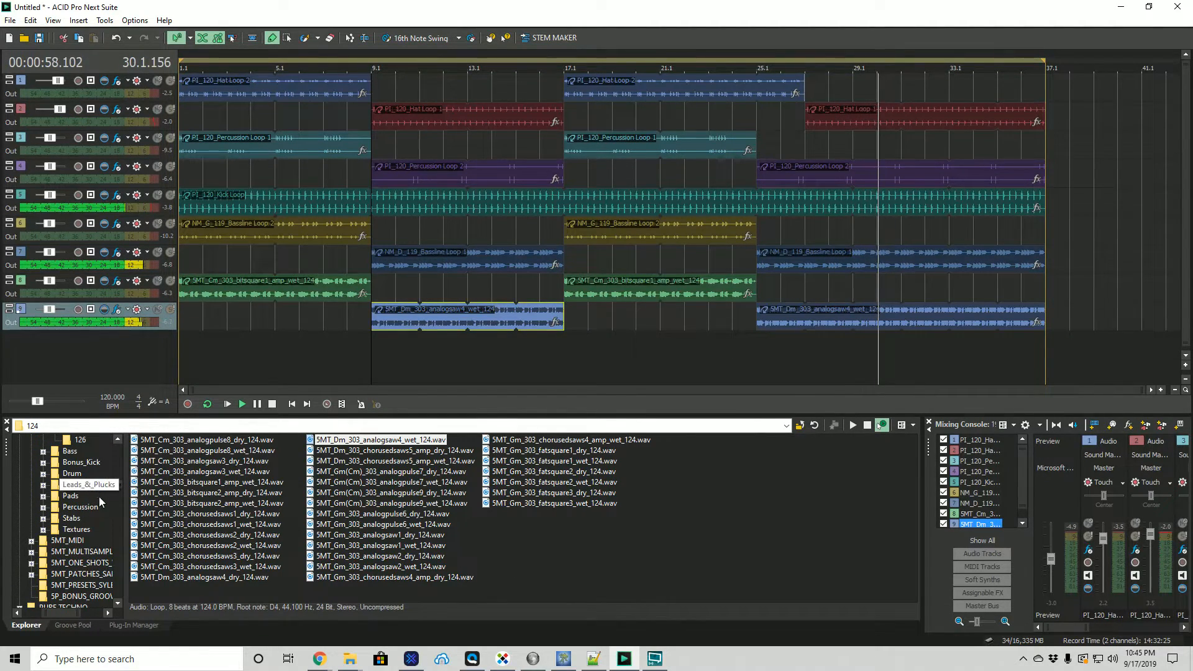
key(BackSpace)
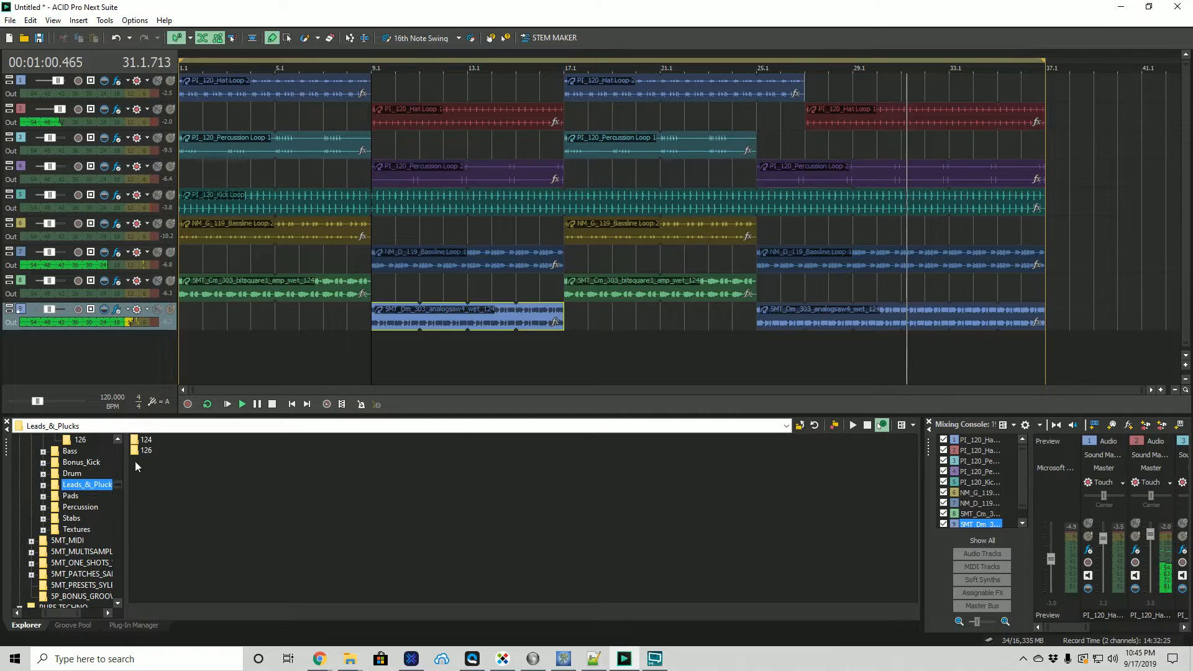
double_click(140, 440)
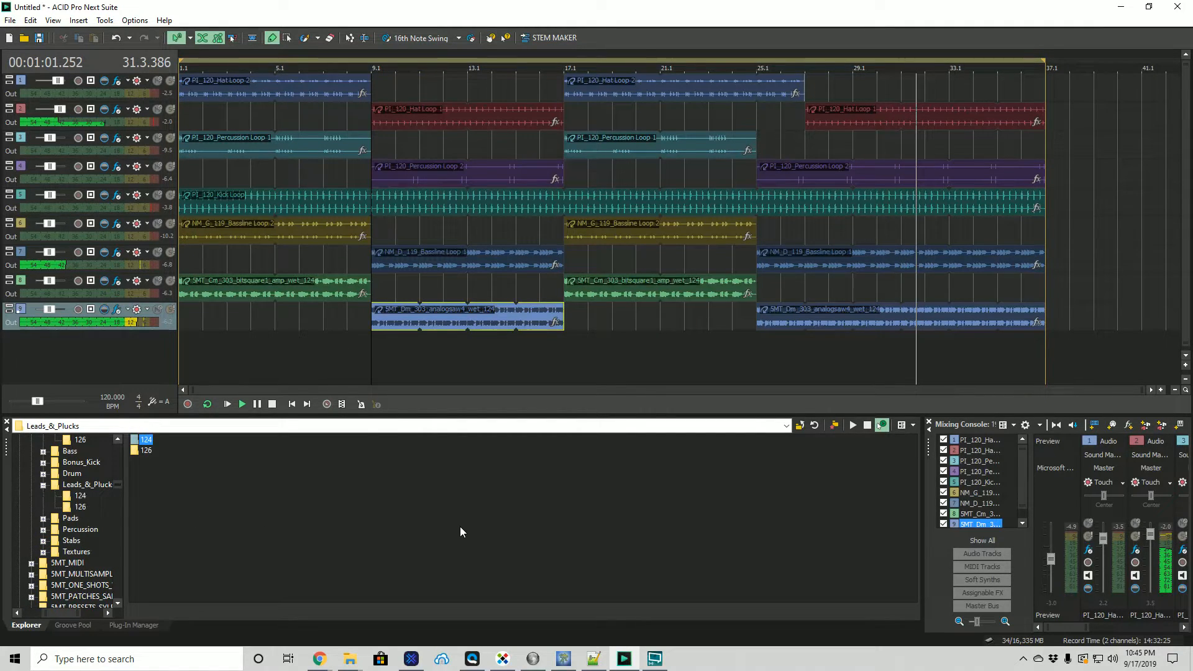
click(219, 461)
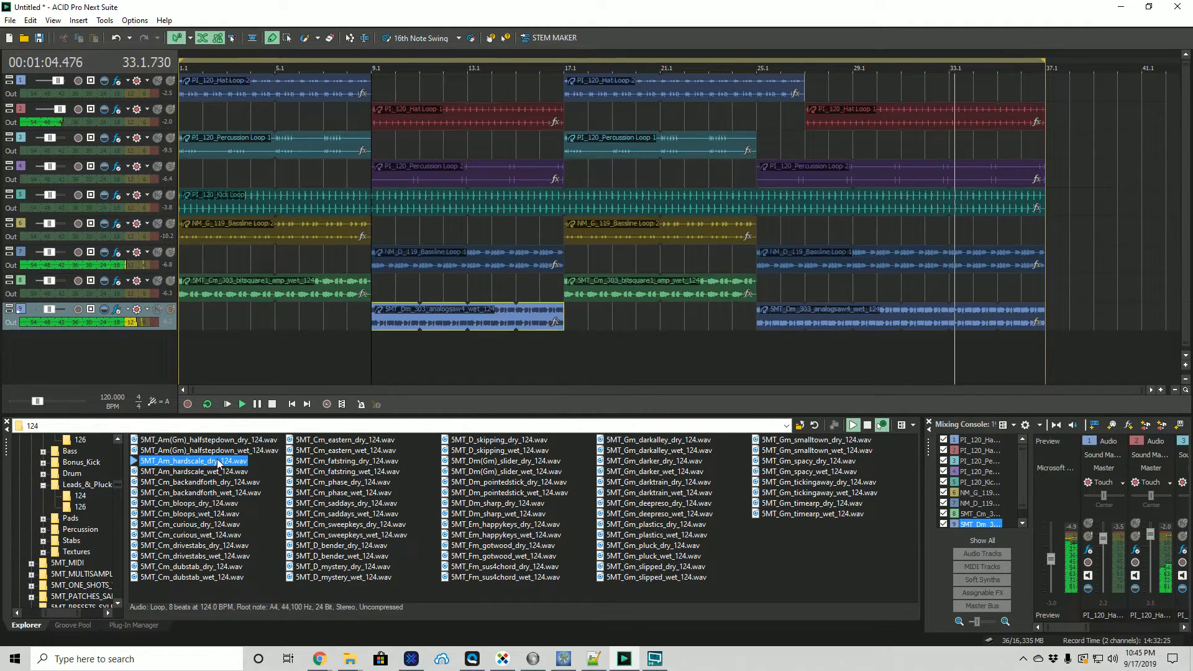
click(215, 546)
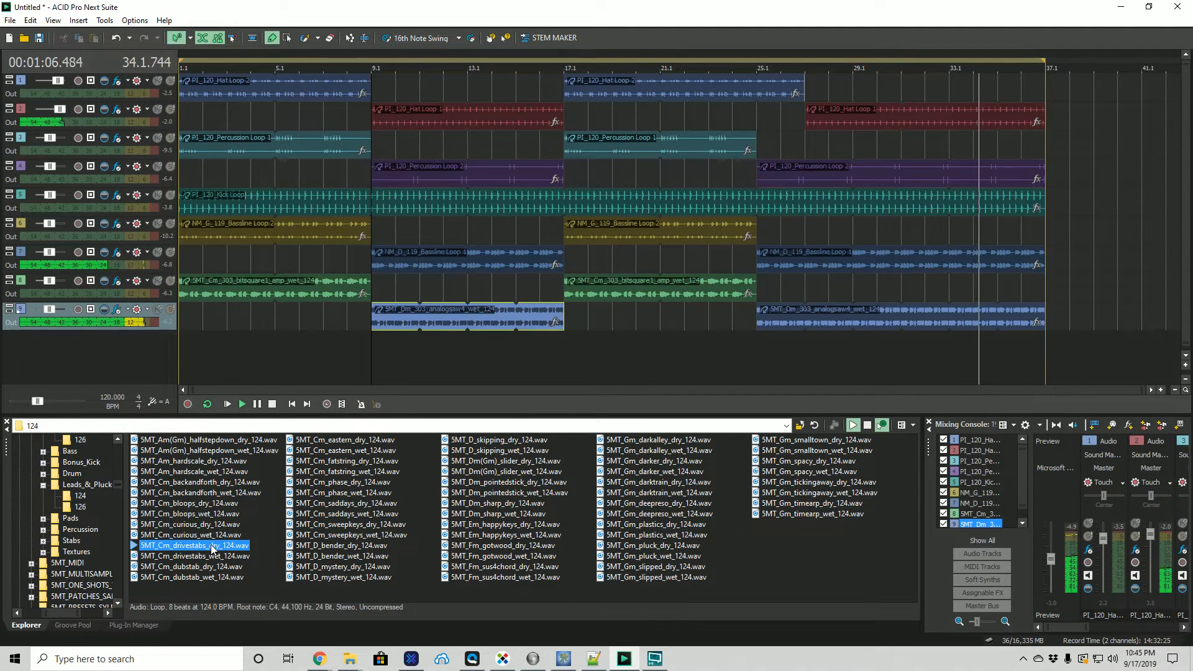
click(361, 505)
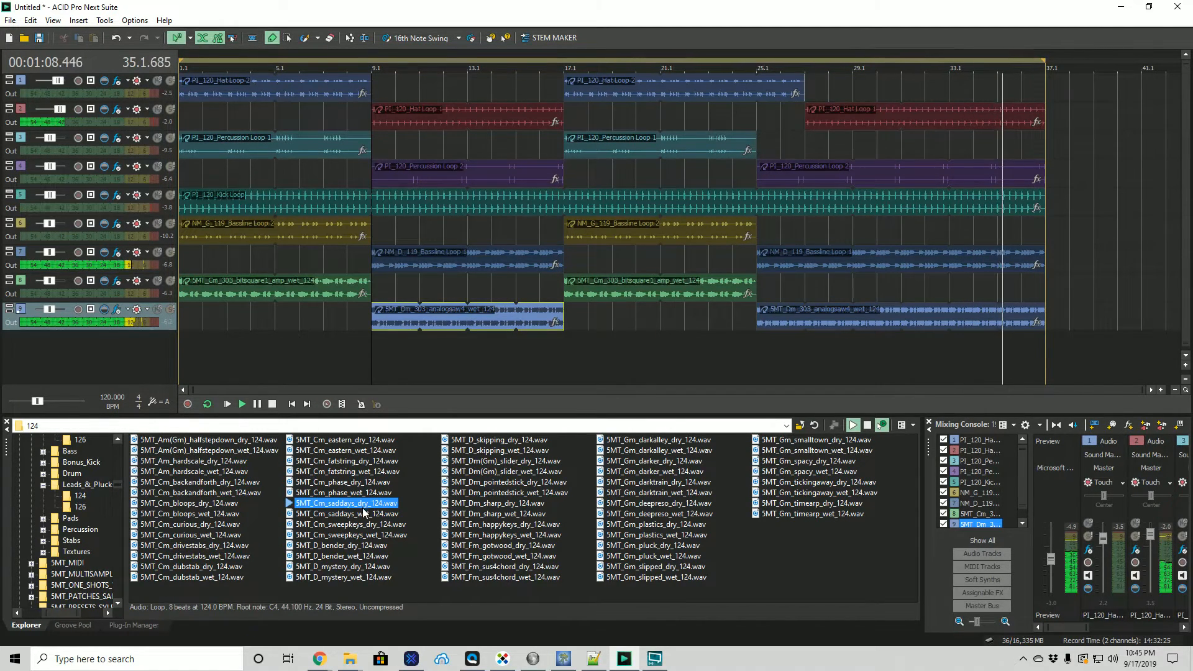
Raise the preview volume and audition Gm darktrain_wet, Gm darktrain_dry and D bender_dry against the arrangement.
drag(1051, 560, 1051, 531)
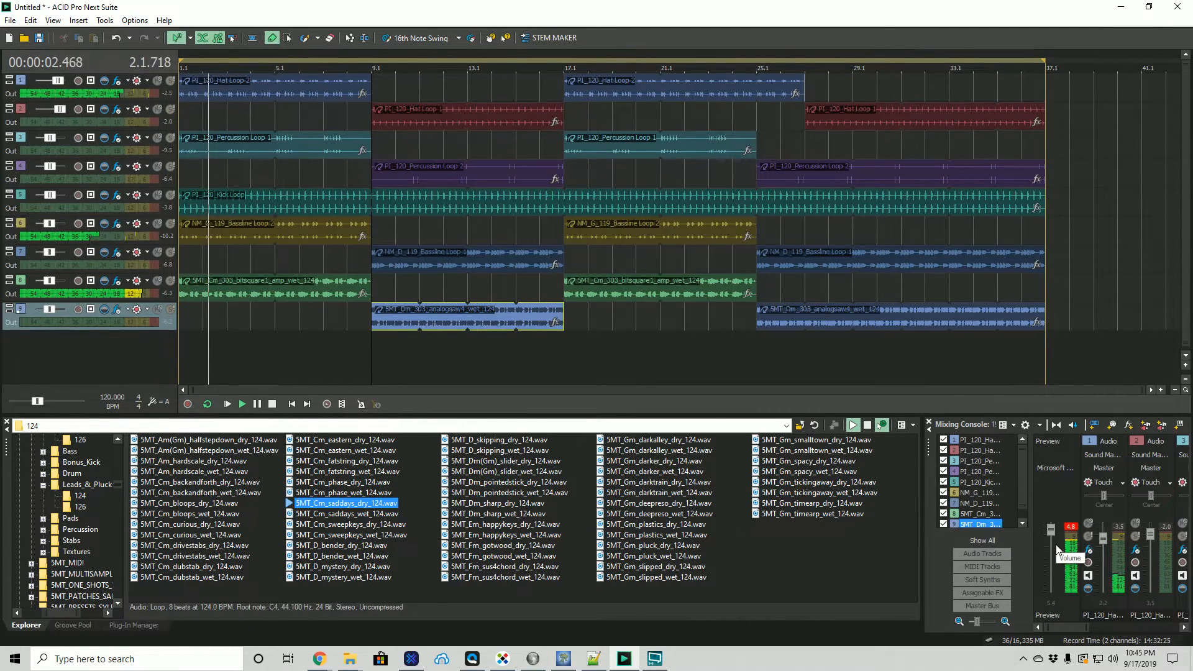
drag(1052, 531, 1052, 536)
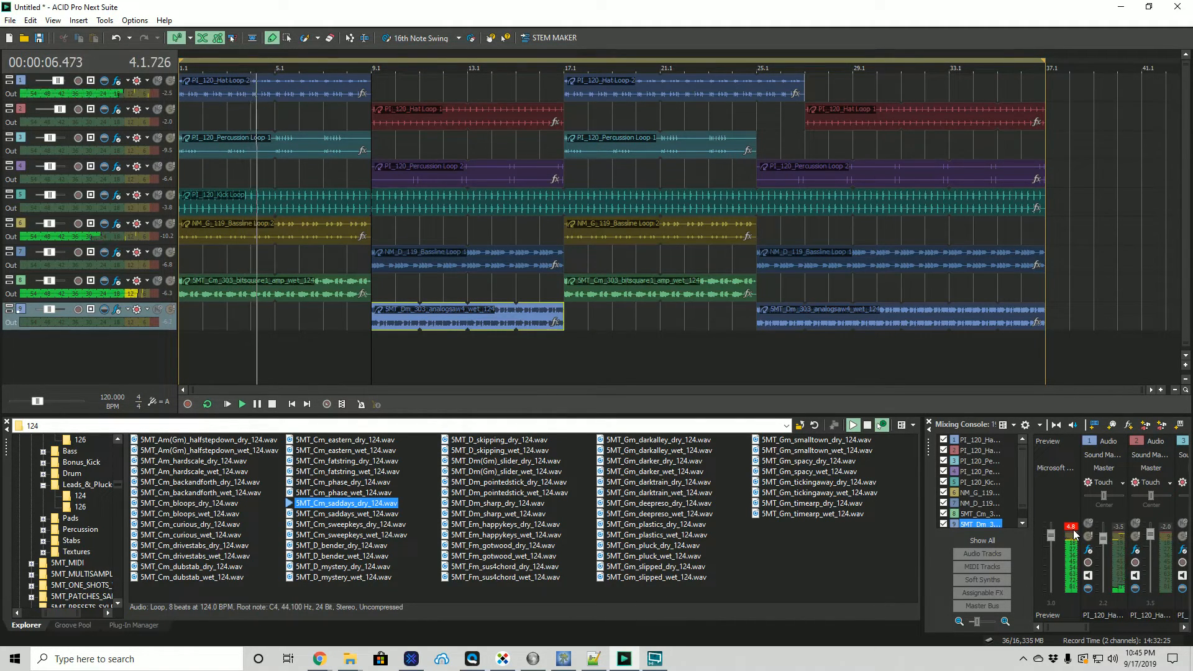
click(659, 492)
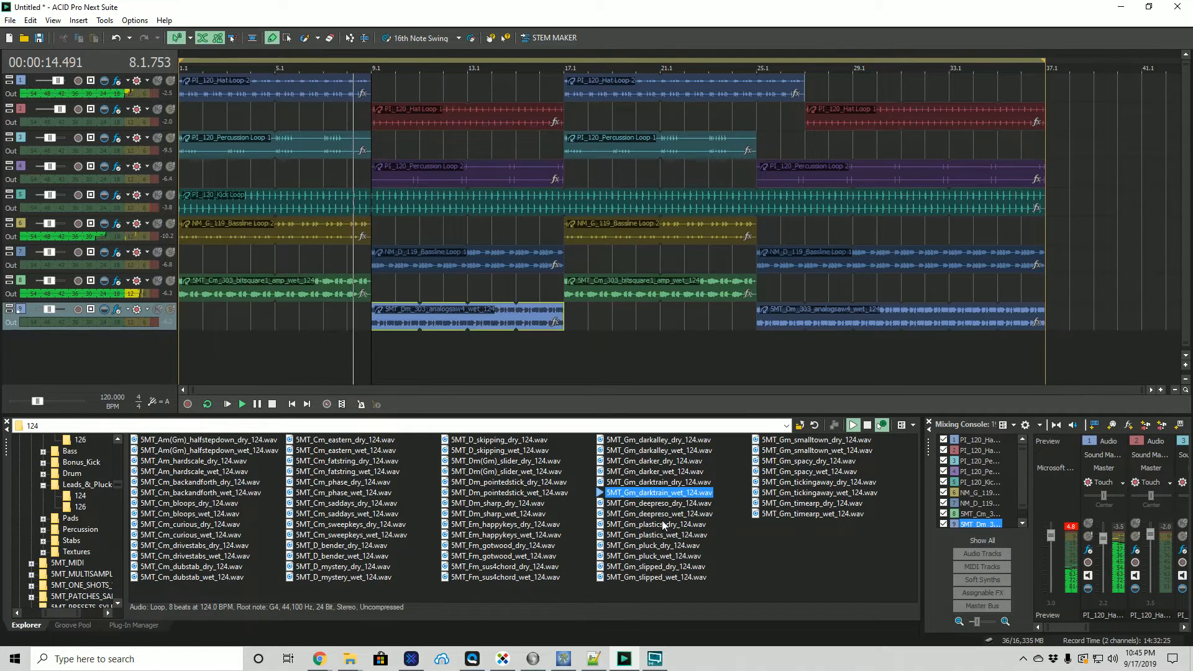
click(670, 483)
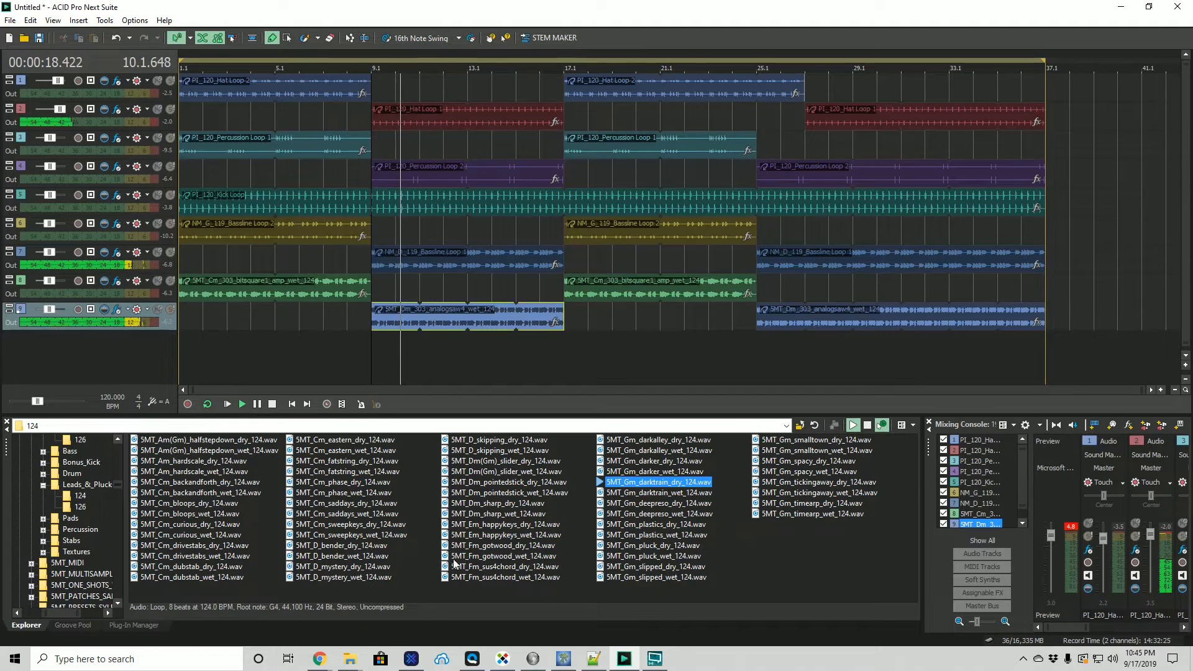
click(345, 546)
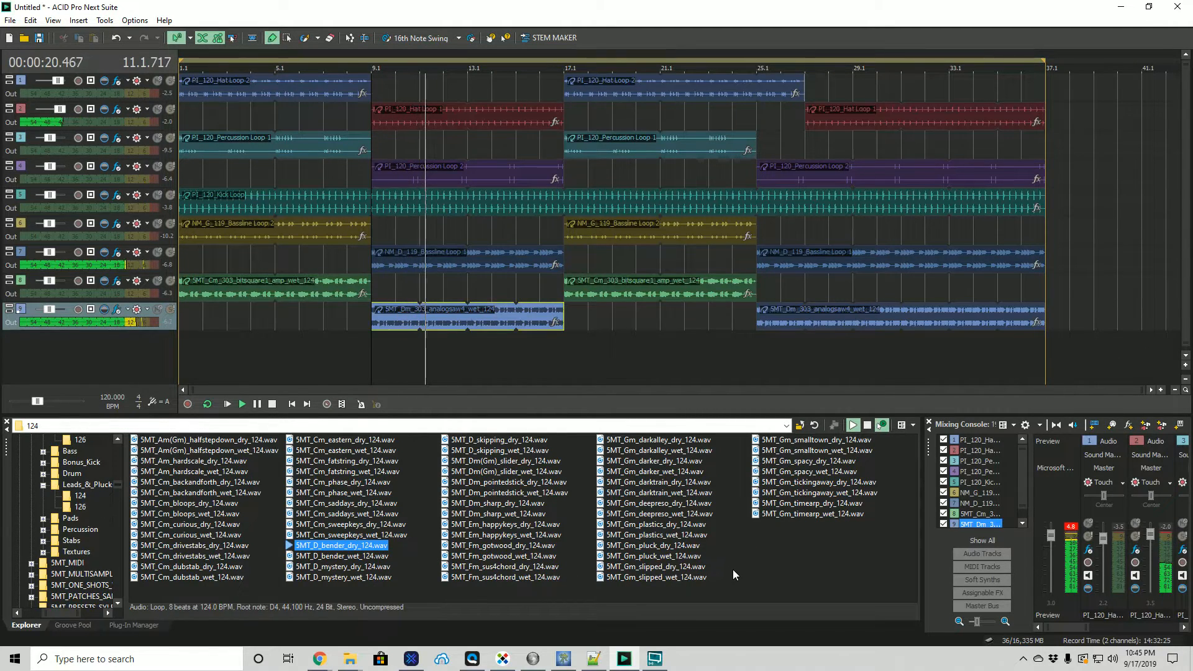
Preview Cm dubstab_dry, dubstab_wet and fatstring_dry, and add 5MT_Cm_fatstring_dry_124.wav as a new track from measure 17.1 to 25.1.
click(203, 566)
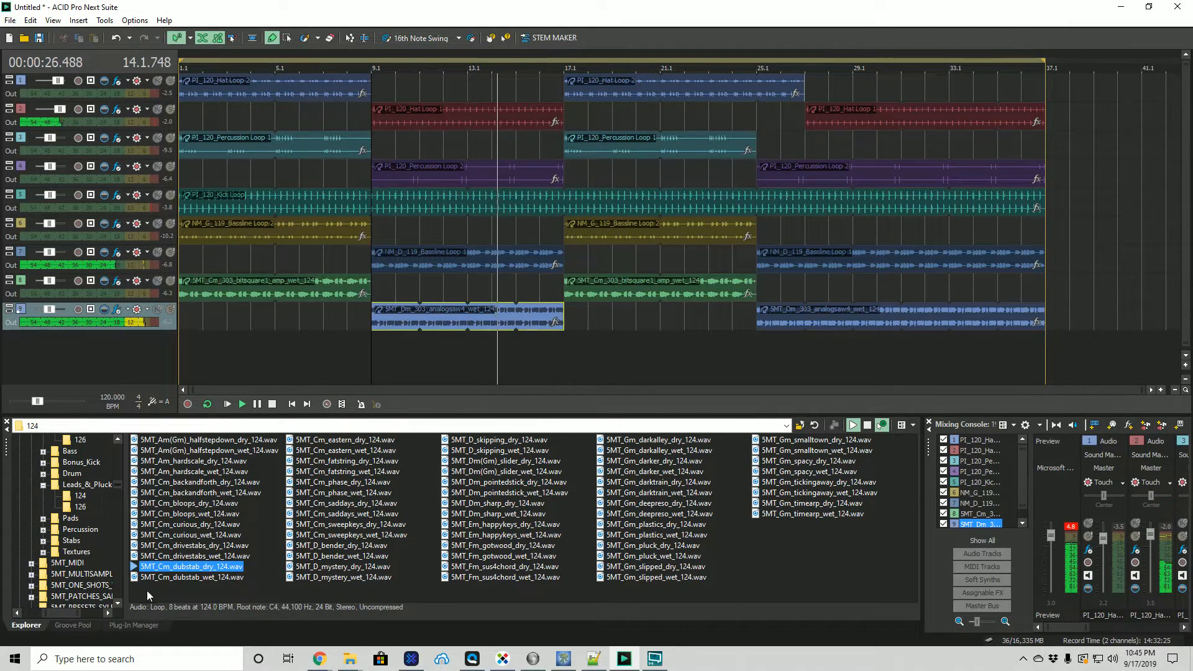
click(218, 578)
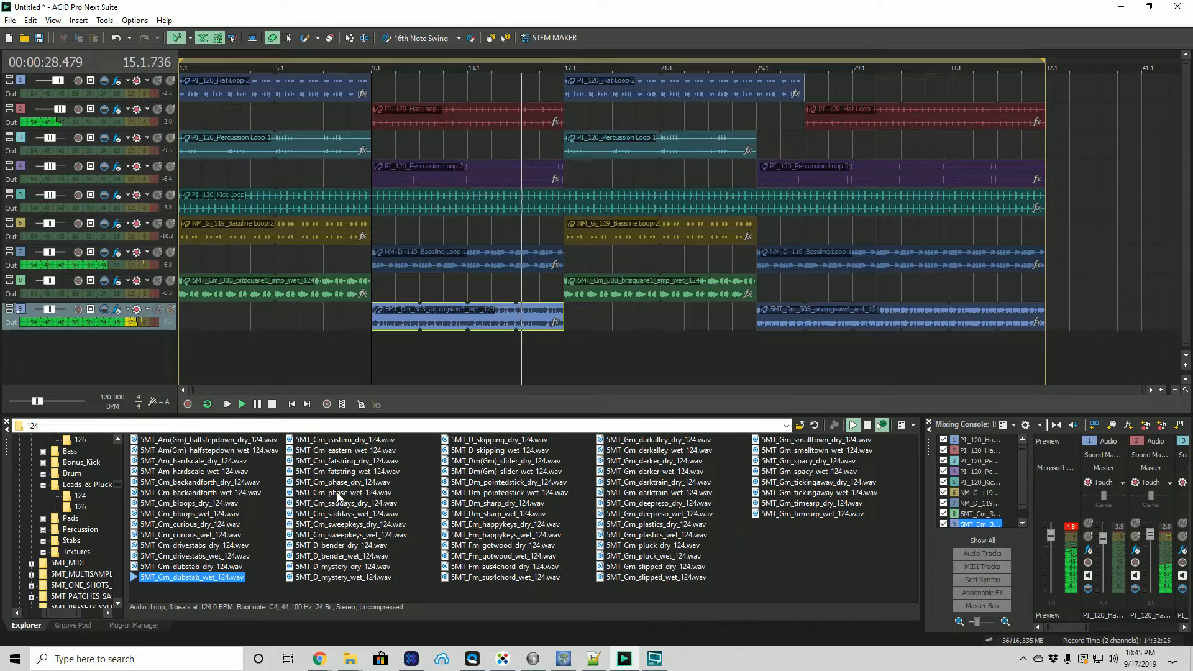
click(347, 461)
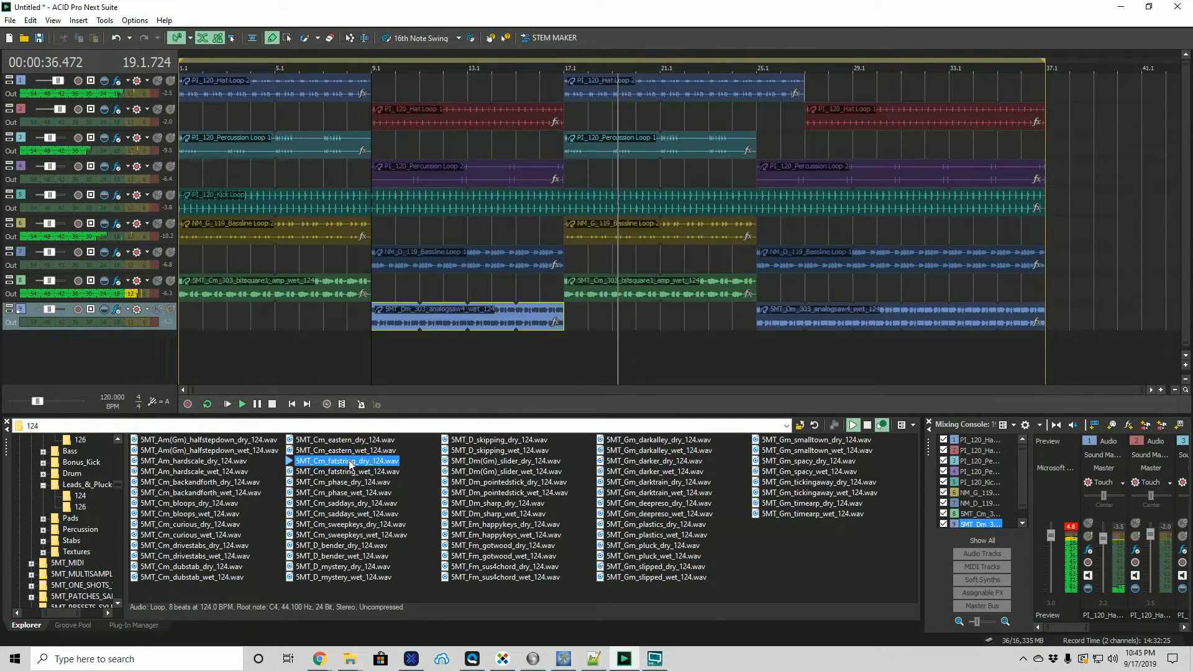
drag(525, 426, 756, 341)
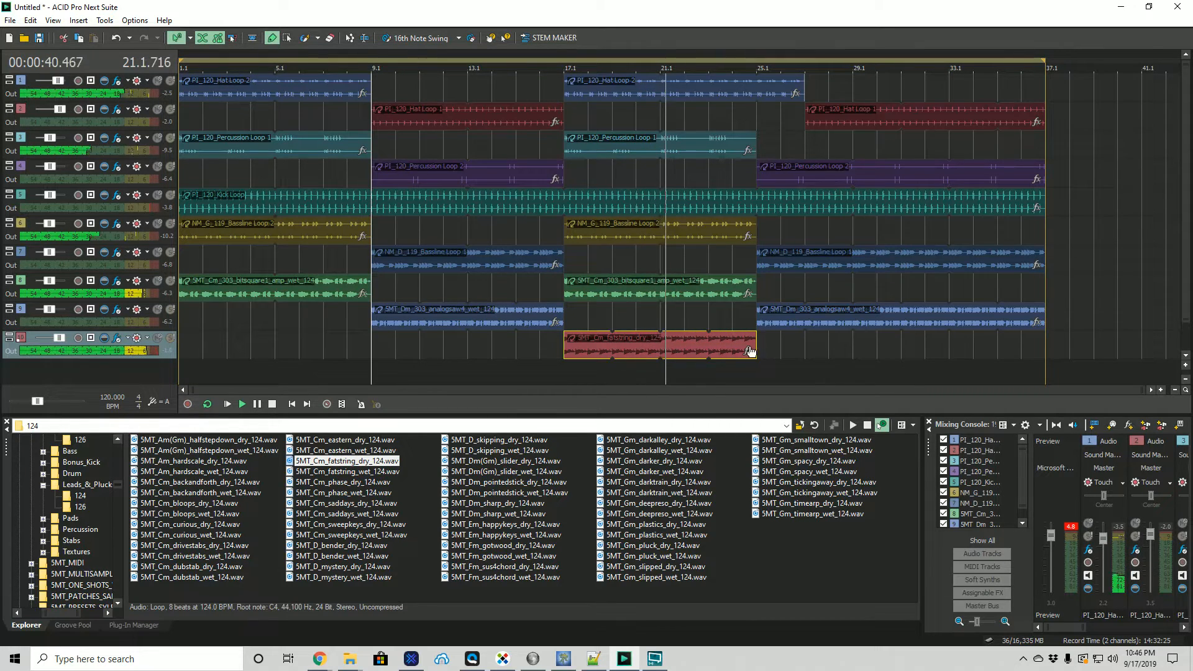
Add 5MT_Cm_fatstring_wet_124.wav as a new track over measures 9.1–17.1 and 25.1–37.1, and paint fatstring_dry over 1.1–9.1.
drag(348, 472, 384, 376)
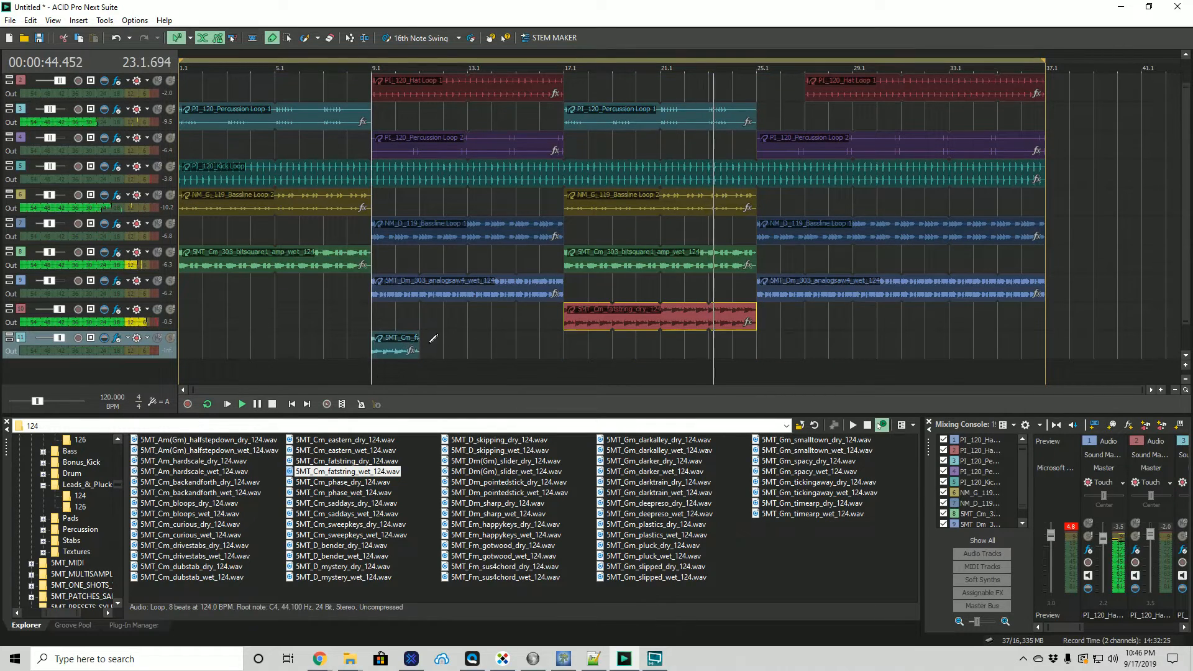
drag(426, 341, 564, 342)
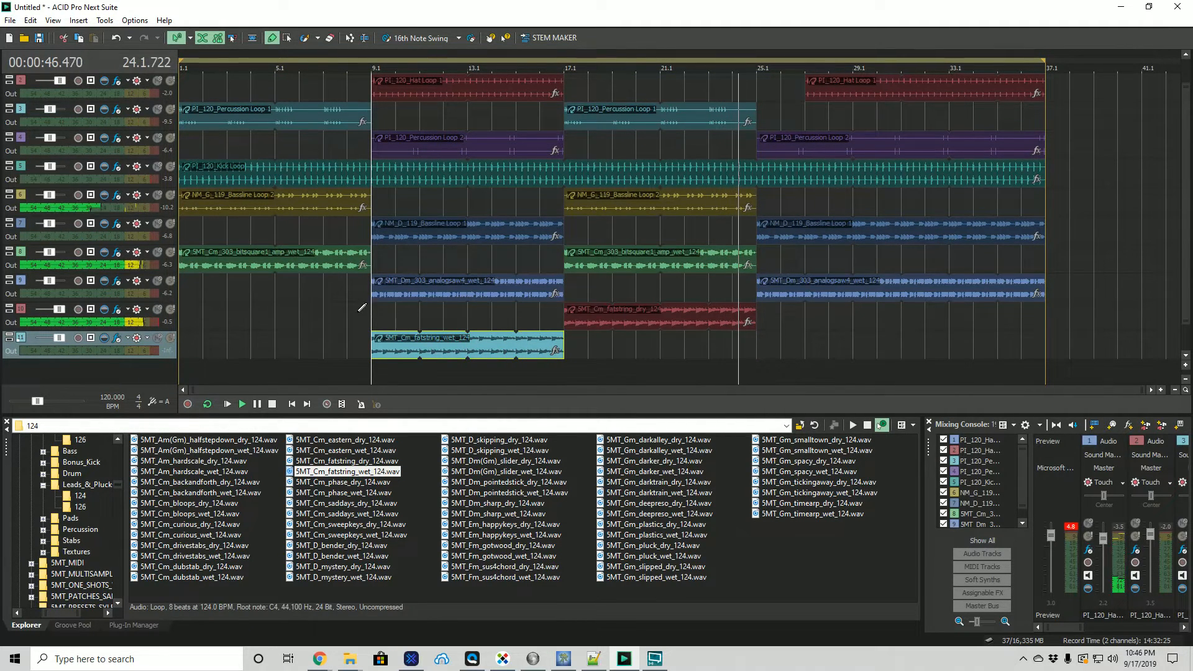
drag(189, 309, 360, 314)
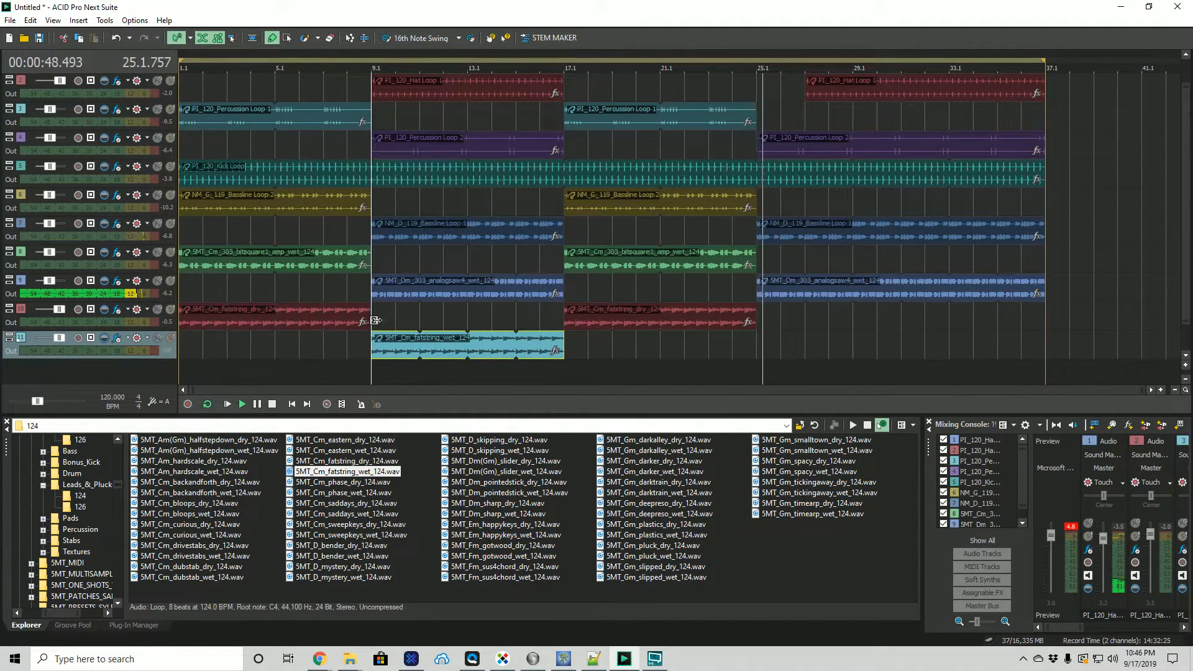
drag(766, 344, 1044, 345)
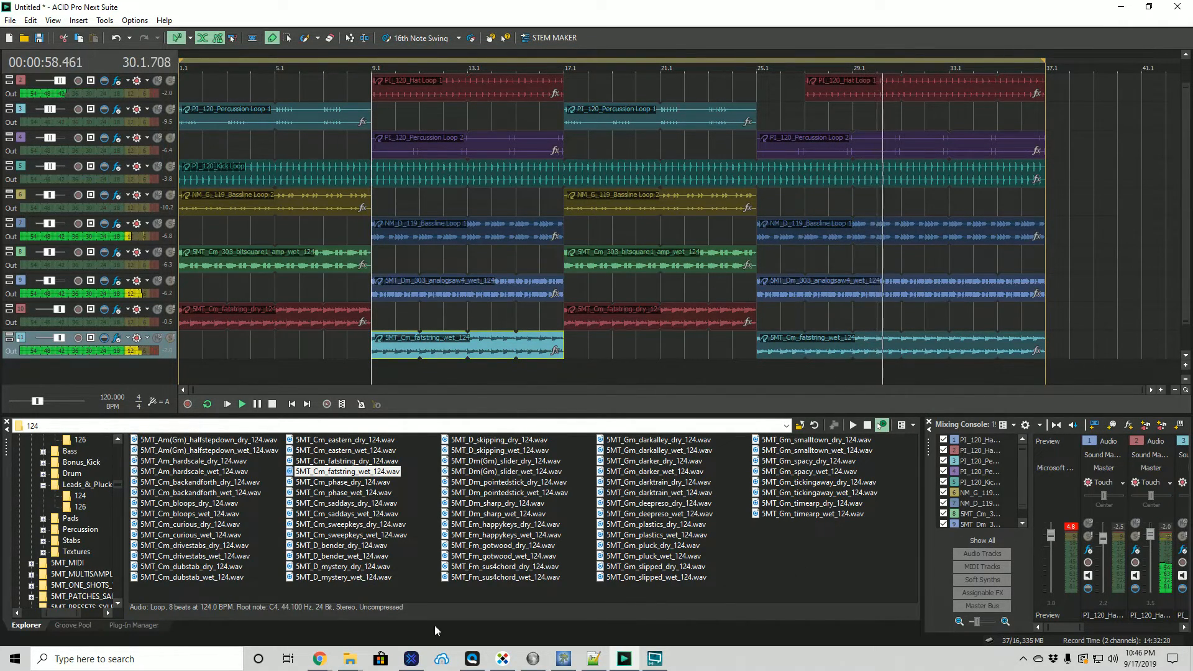
Open the Pads 124 folder and audition pad_noisemodwave1_wet, pad_syncdirt1_wet and Dm pad_nuclear1_wet against the arrangement.
click(43, 518)
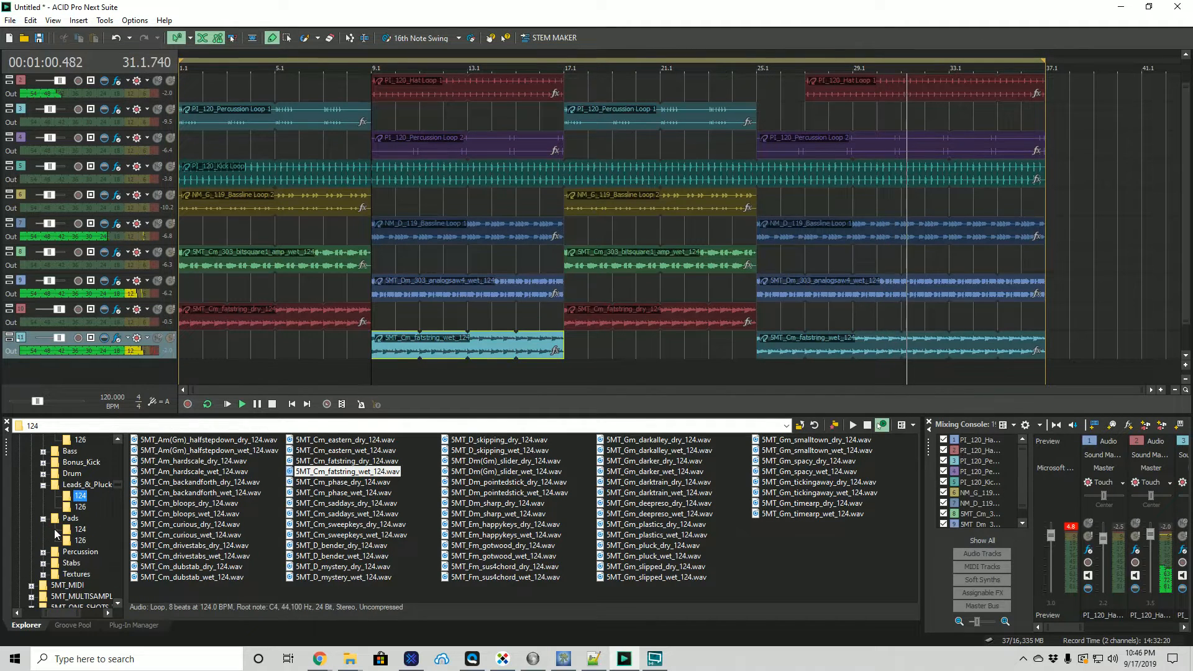
click(94, 528)
click(247, 472)
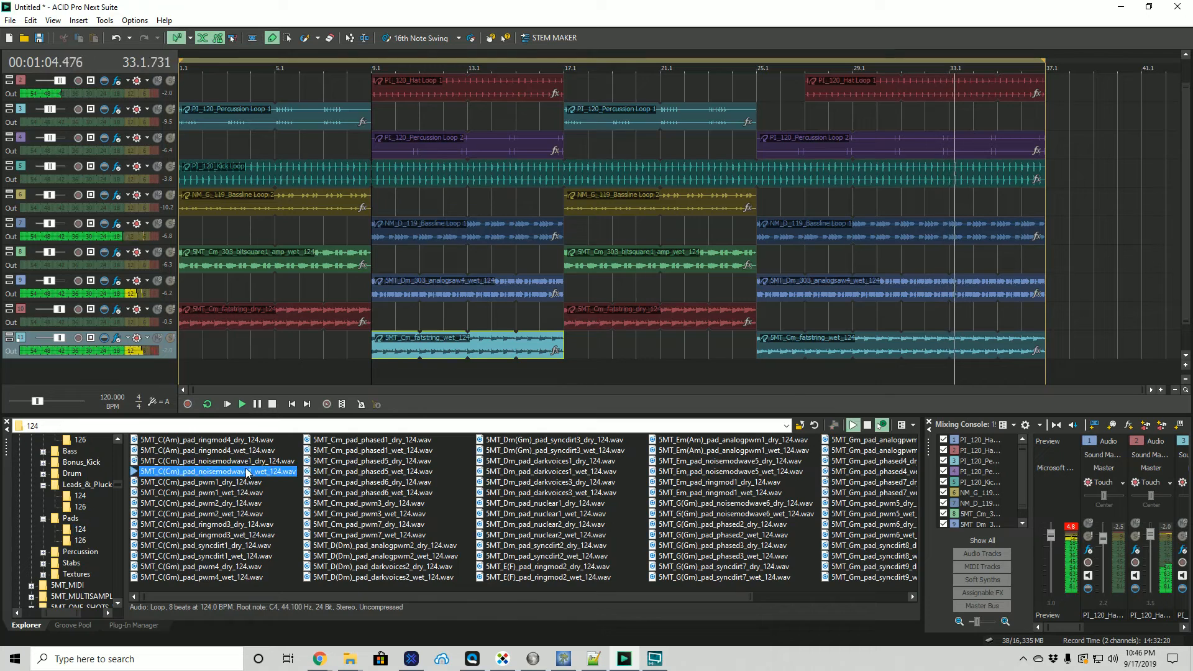
click(240, 556)
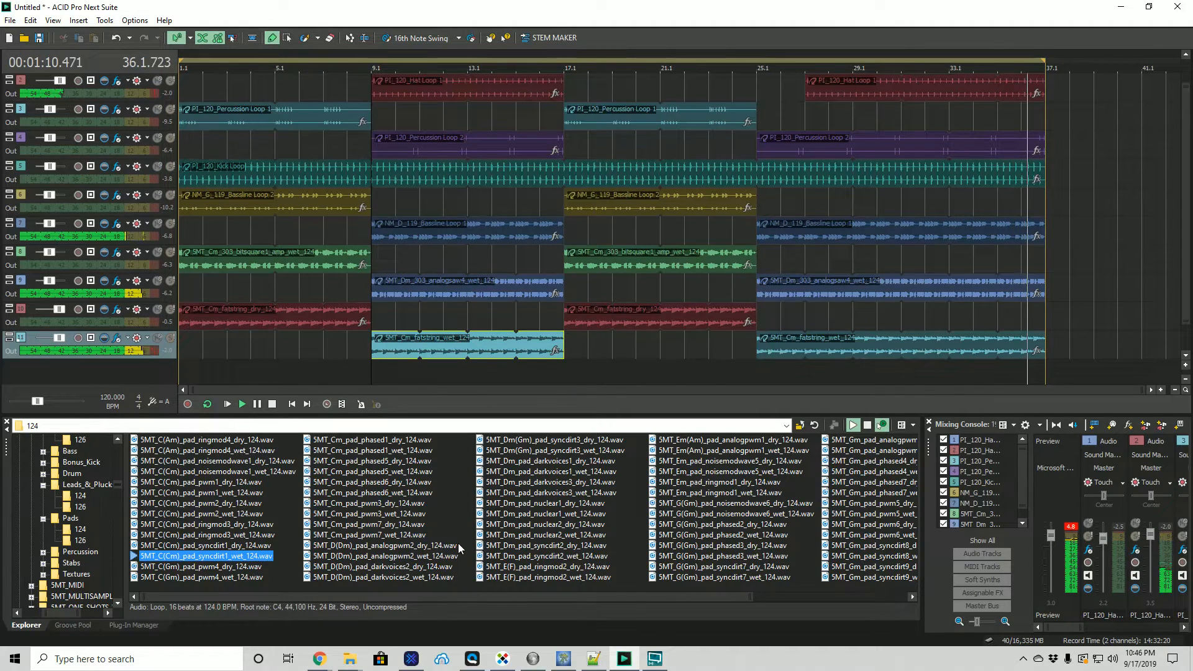
click(568, 514)
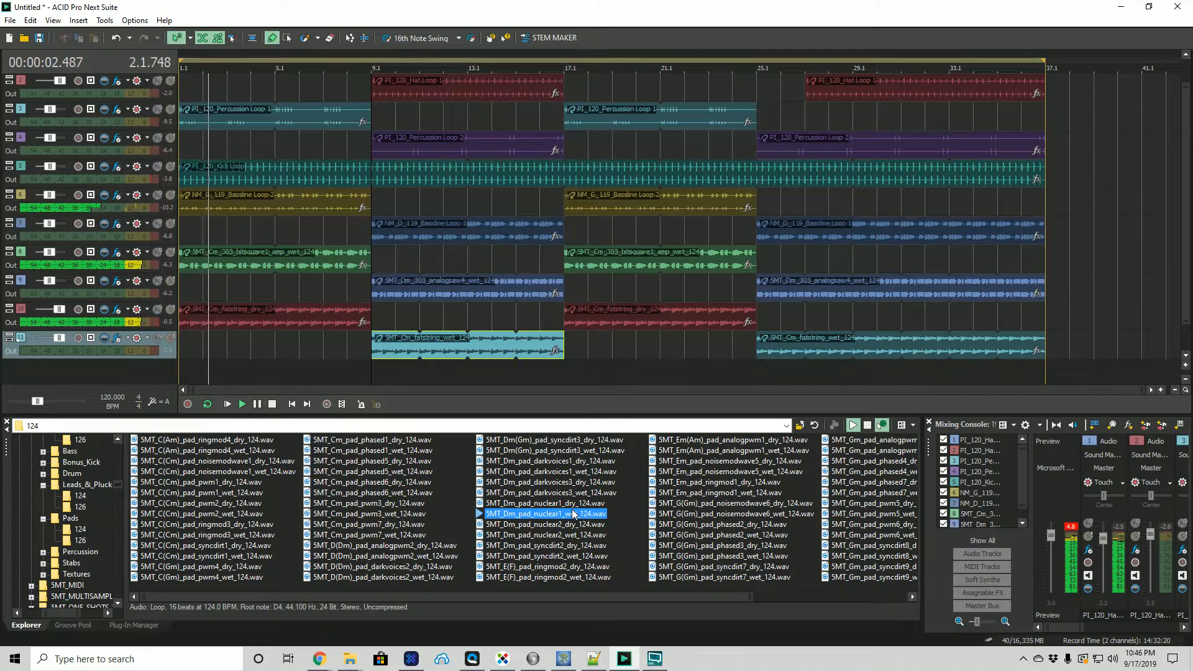
drag(1187, 291, 1190, 313)
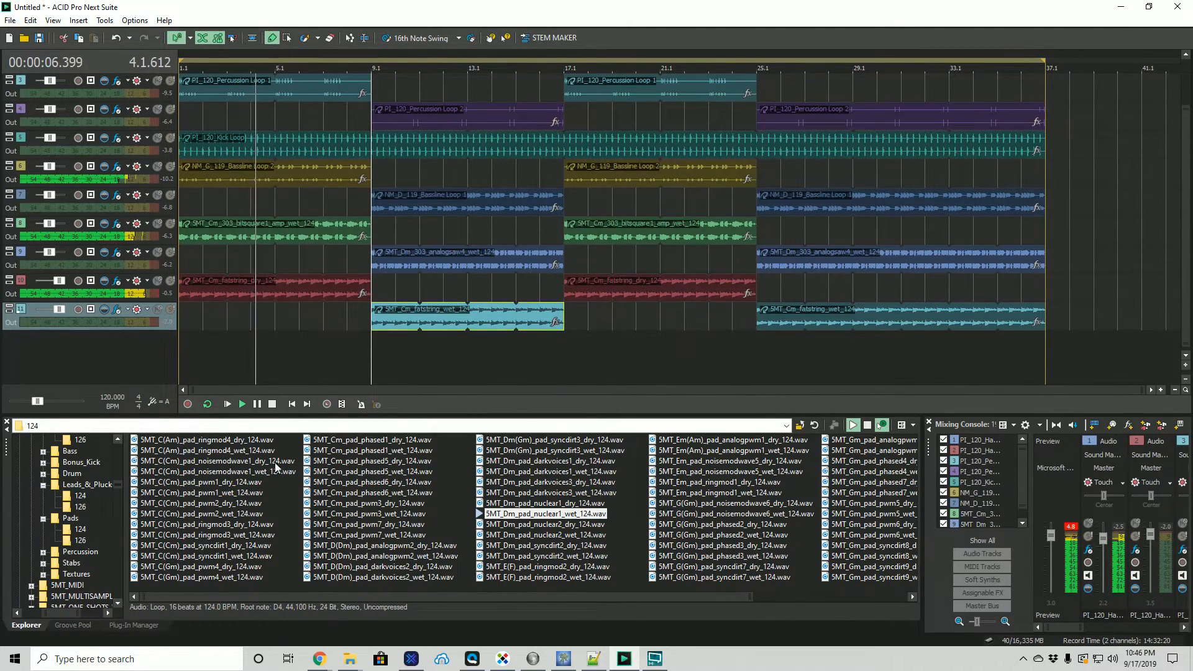
Stop playback and audition the Dm loops pad_nuclear1_dry and pad_nuclear2_dry on their own.
click(272, 404)
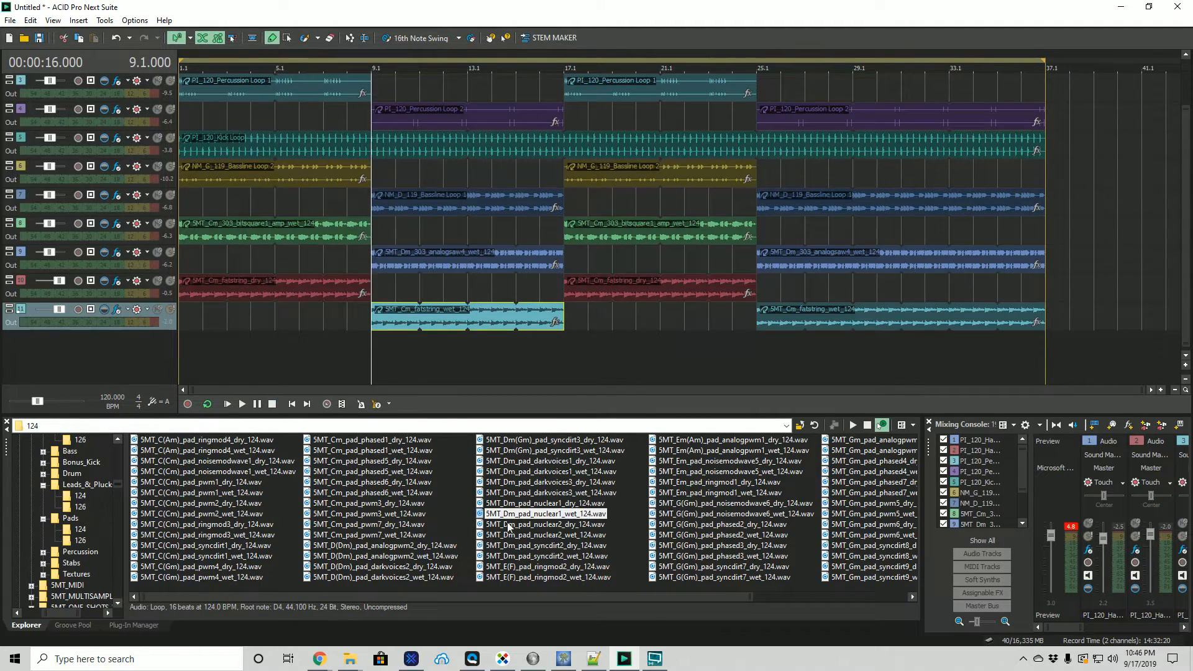
click(551, 504)
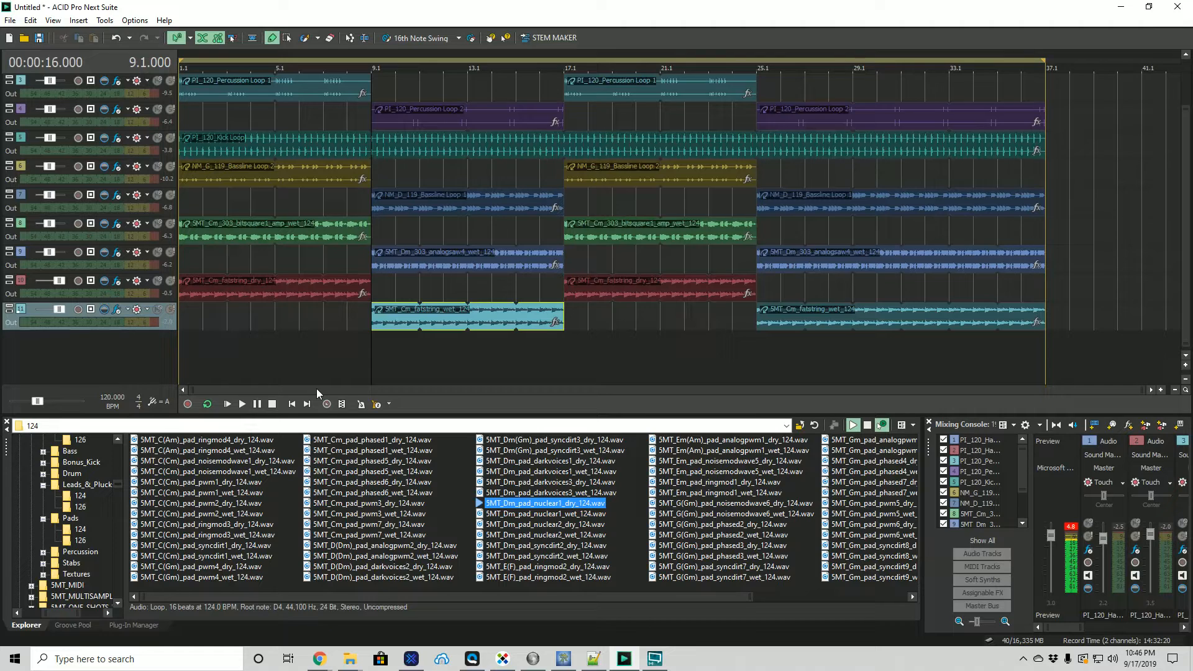
click(553, 524)
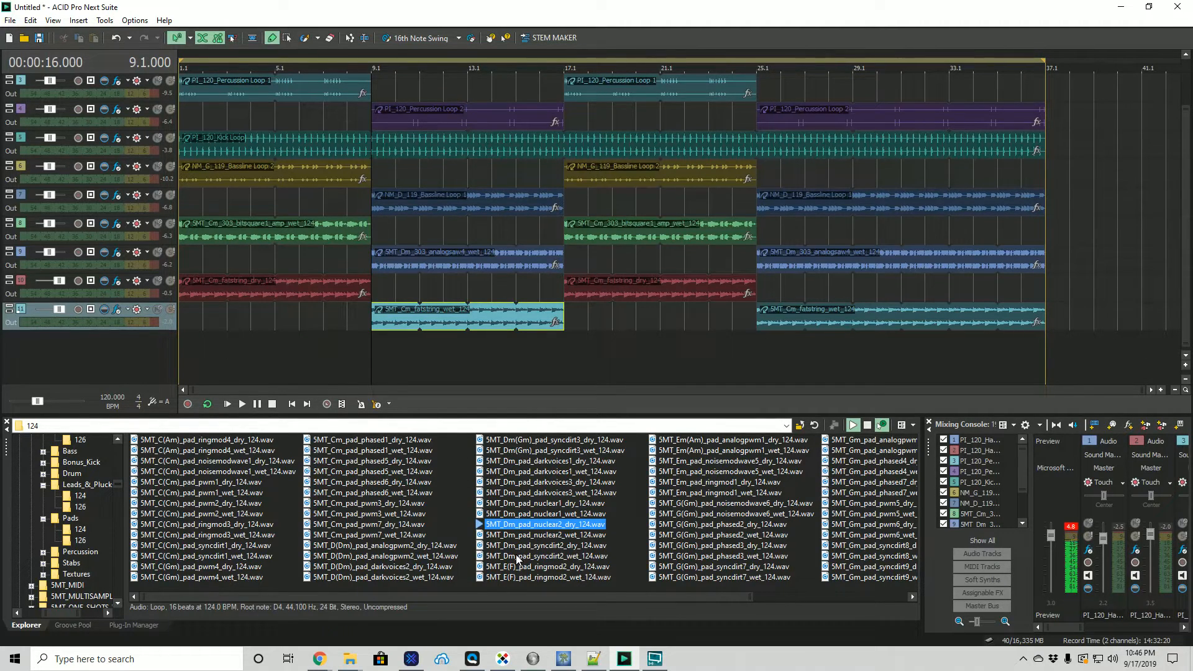
click(625, 513)
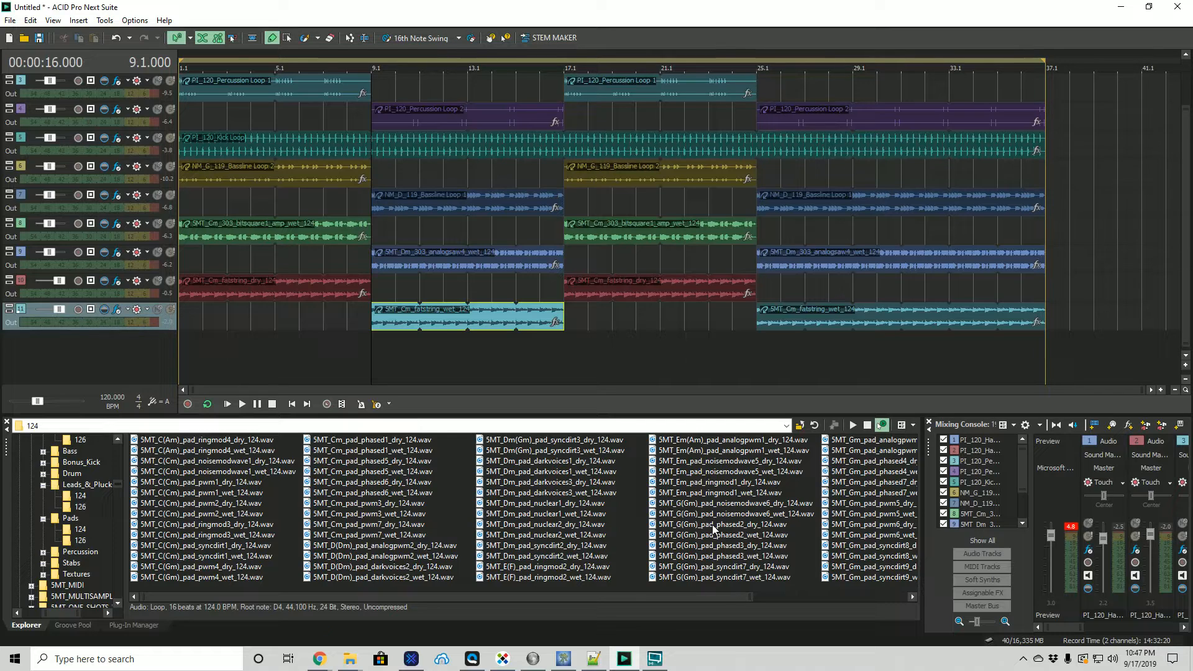
Audition pad_ringmod3_dry and the Cm loops pad_pwm7_wet, pad_pwm3_wet and pad_pwm7_dry with the arrangement stopped.
click(248, 524)
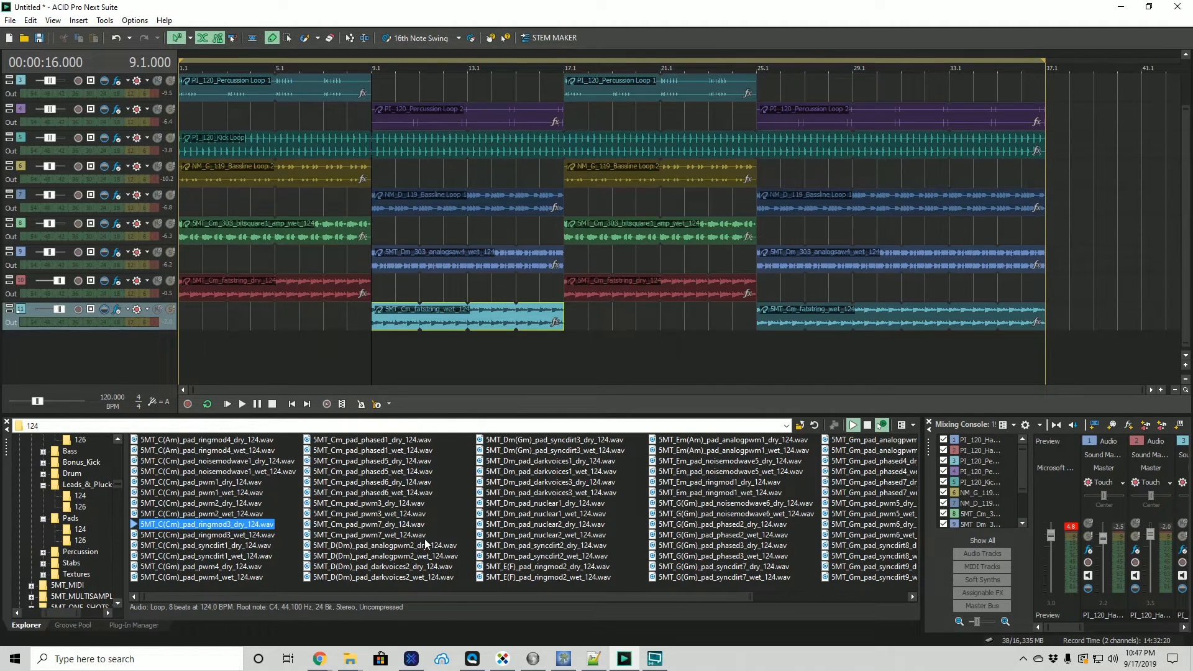
click(377, 535)
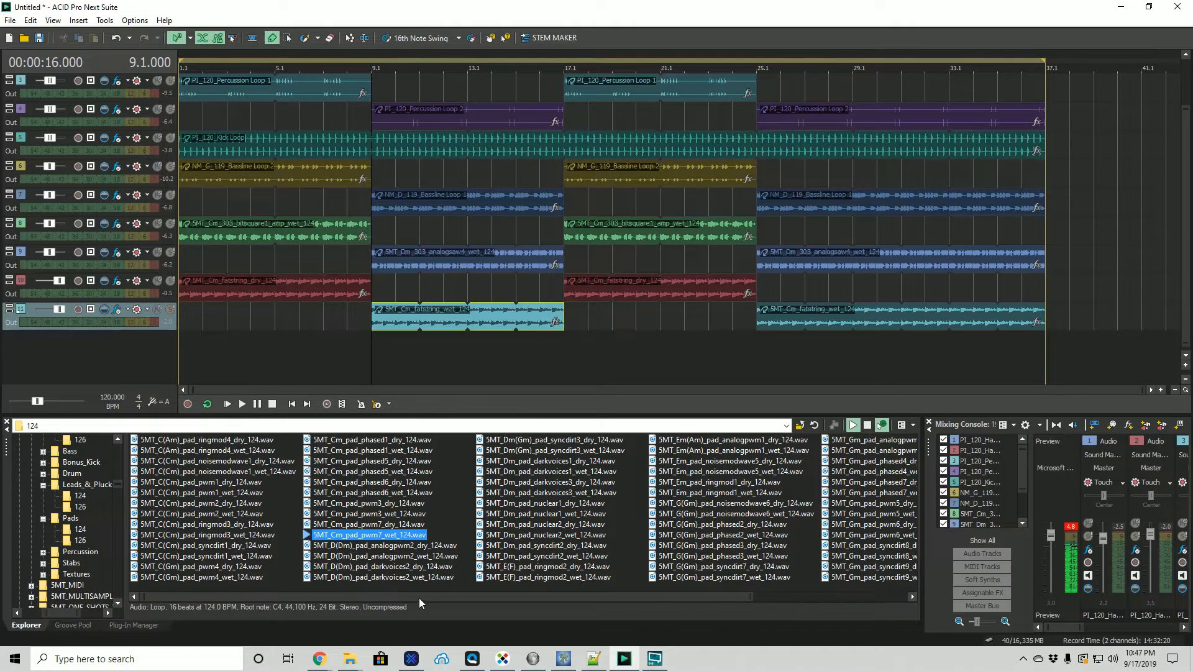
click(407, 525)
click(408, 515)
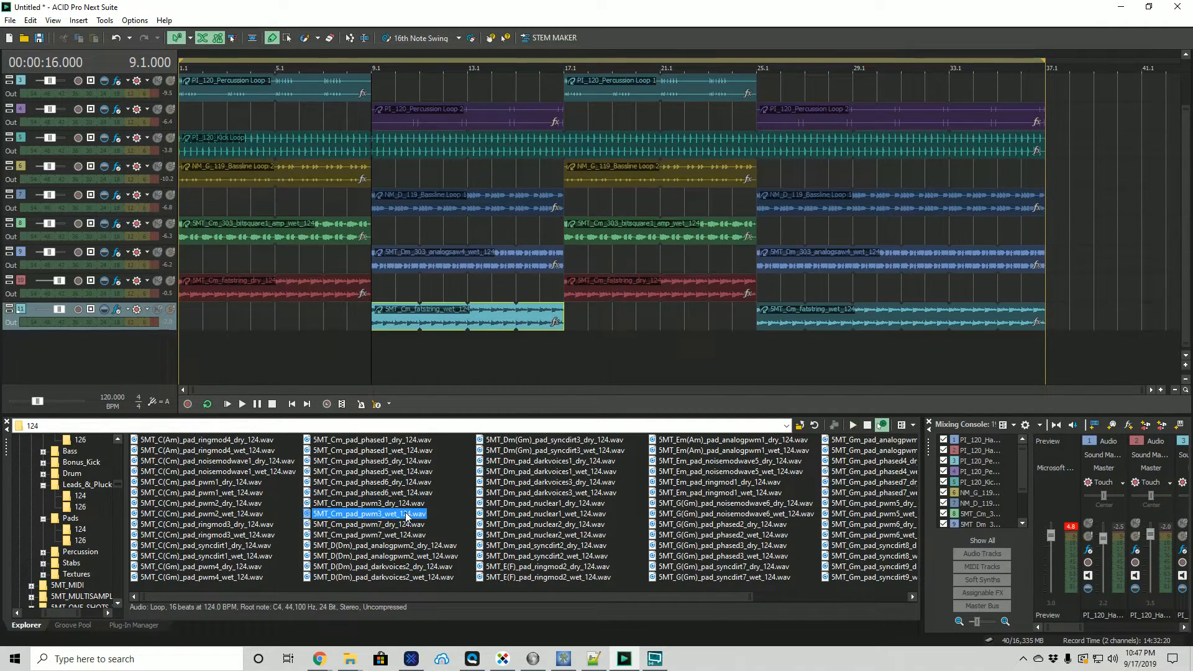
click(405, 526)
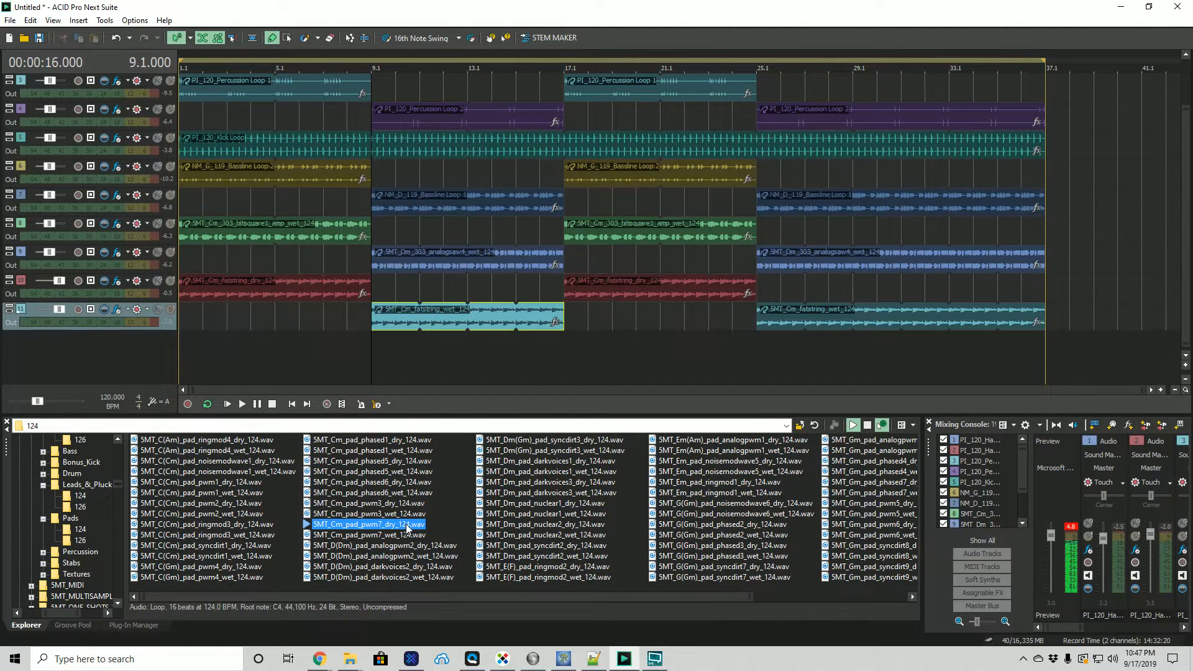
click(463, 509)
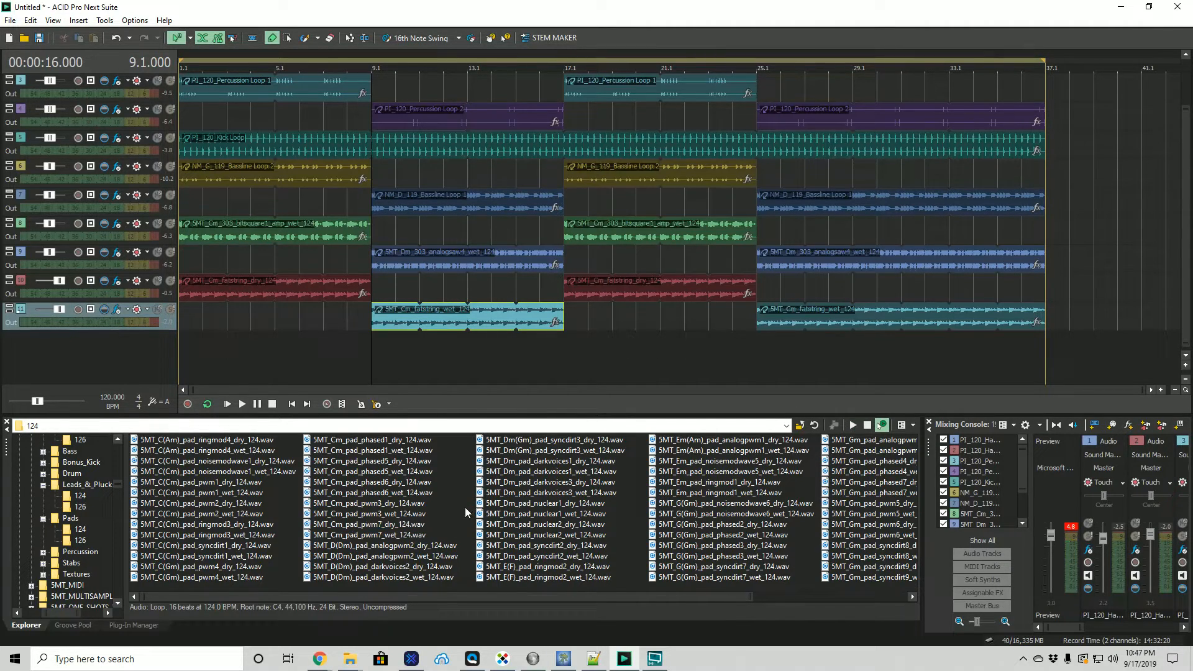
Preview 5MT_Cm_pad_pwm7_dry_124.wav with the arrangement playing and add it as a new track from measure 1.1 to 37.1.
click(228, 405)
click(396, 526)
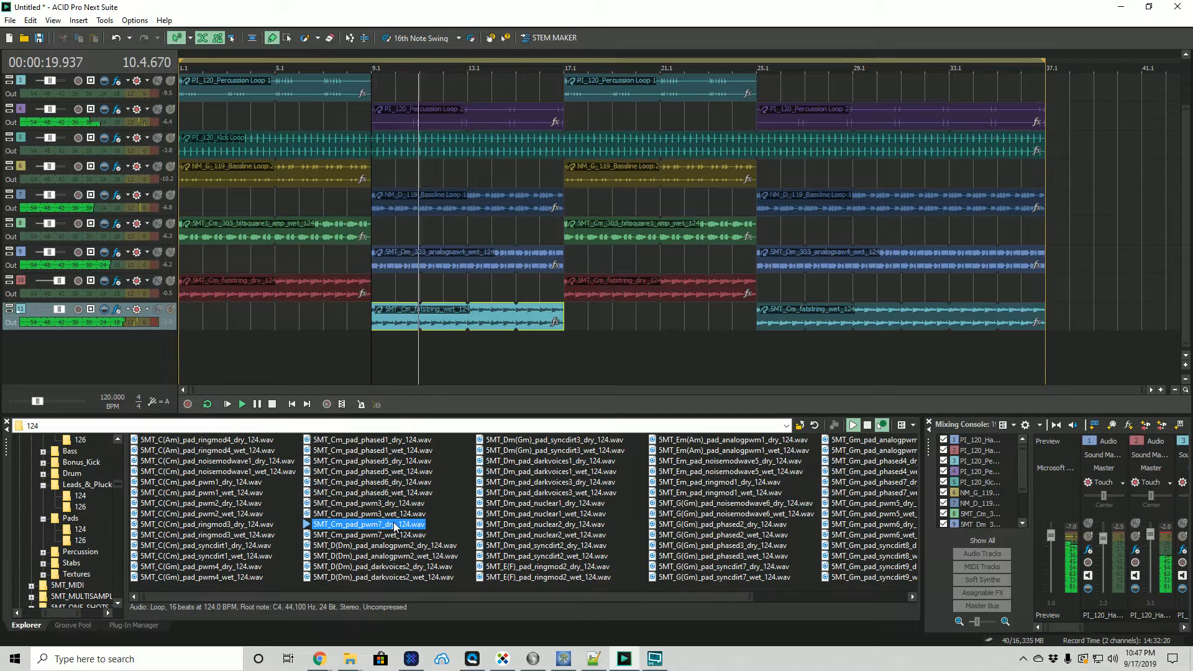
drag(394, 526, 1057, 373)
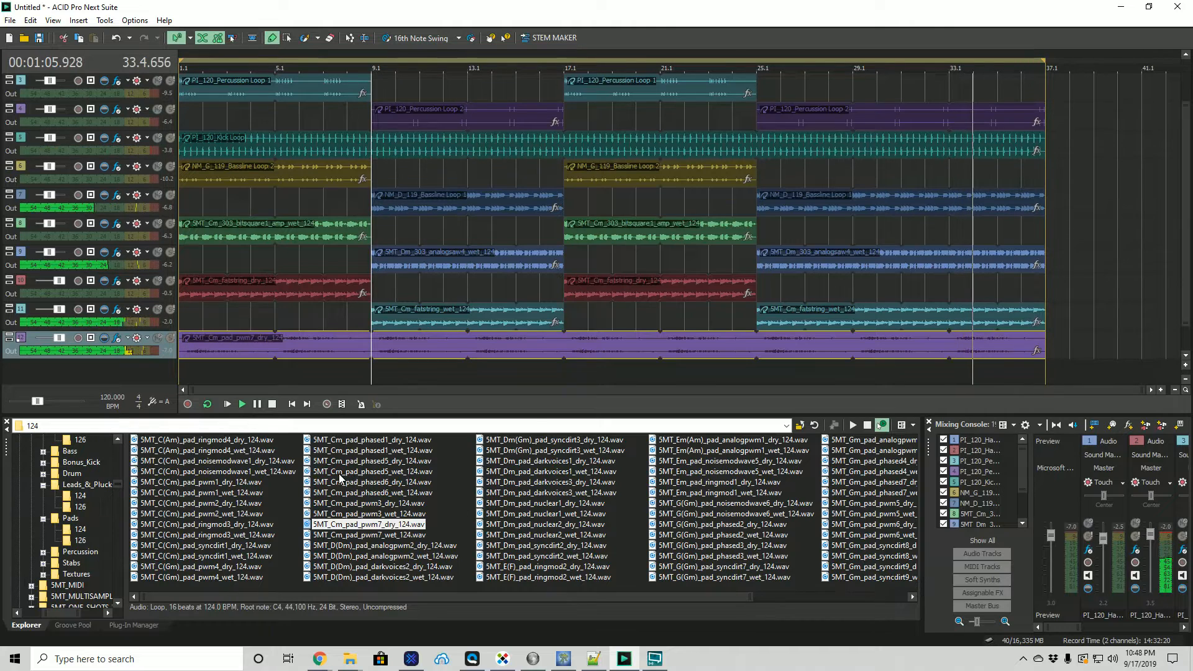
Stop playback and place the cursor at the arrangement's end, measure 37.1.
click(272, 404)
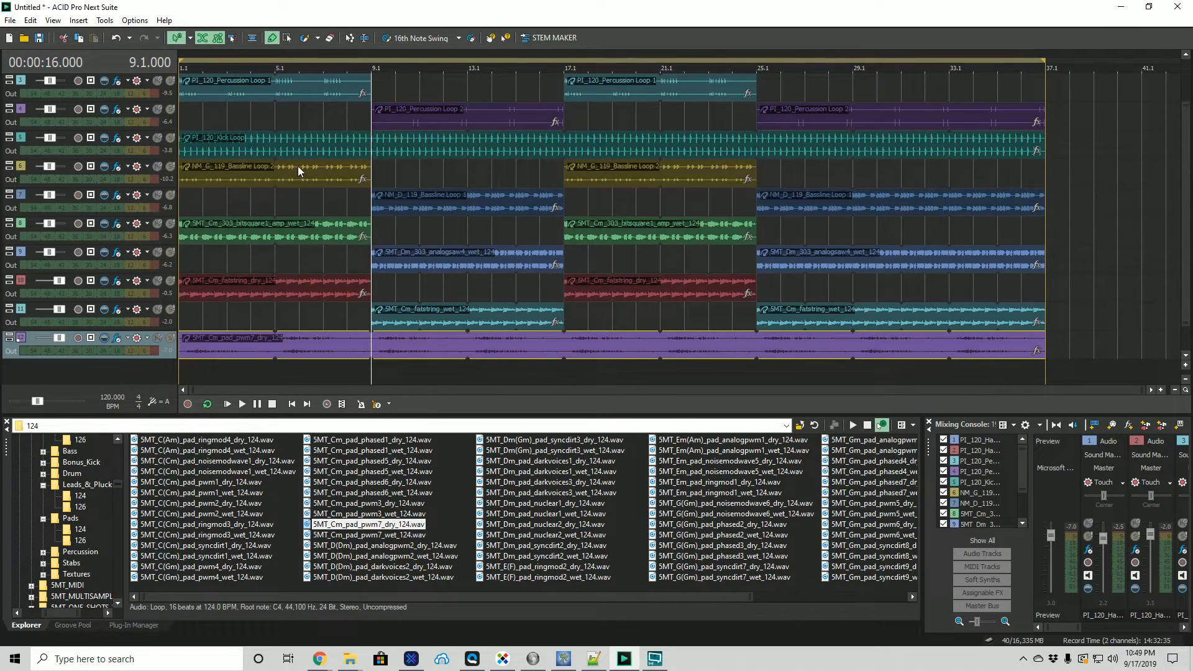
click(1046, 79)
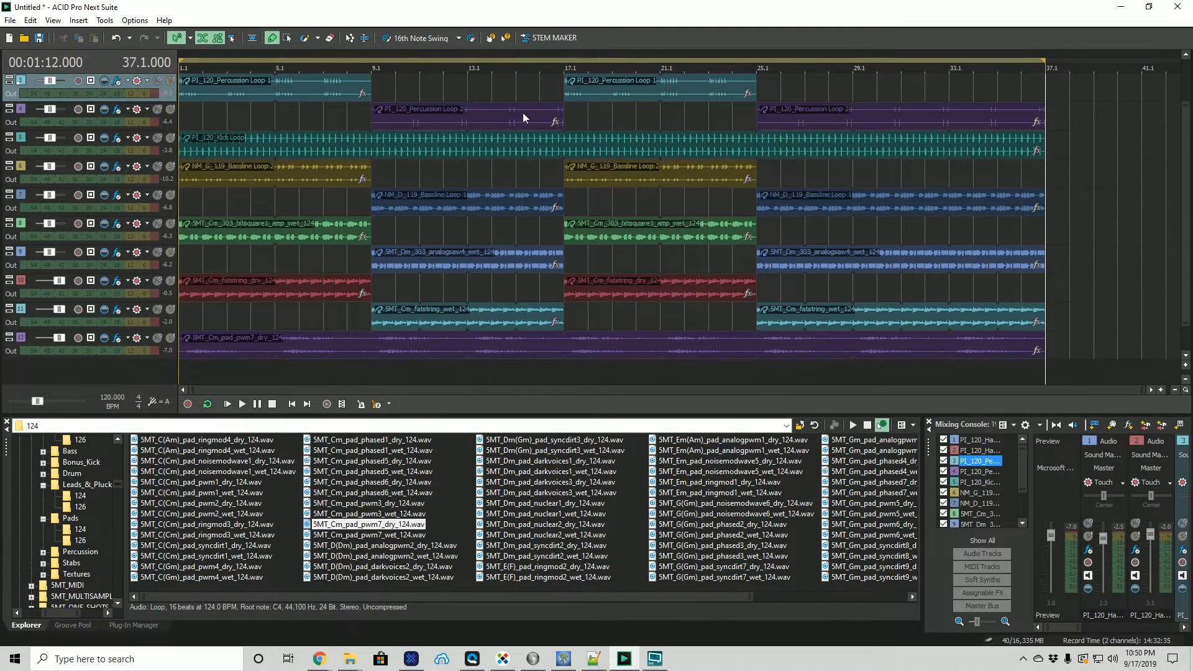